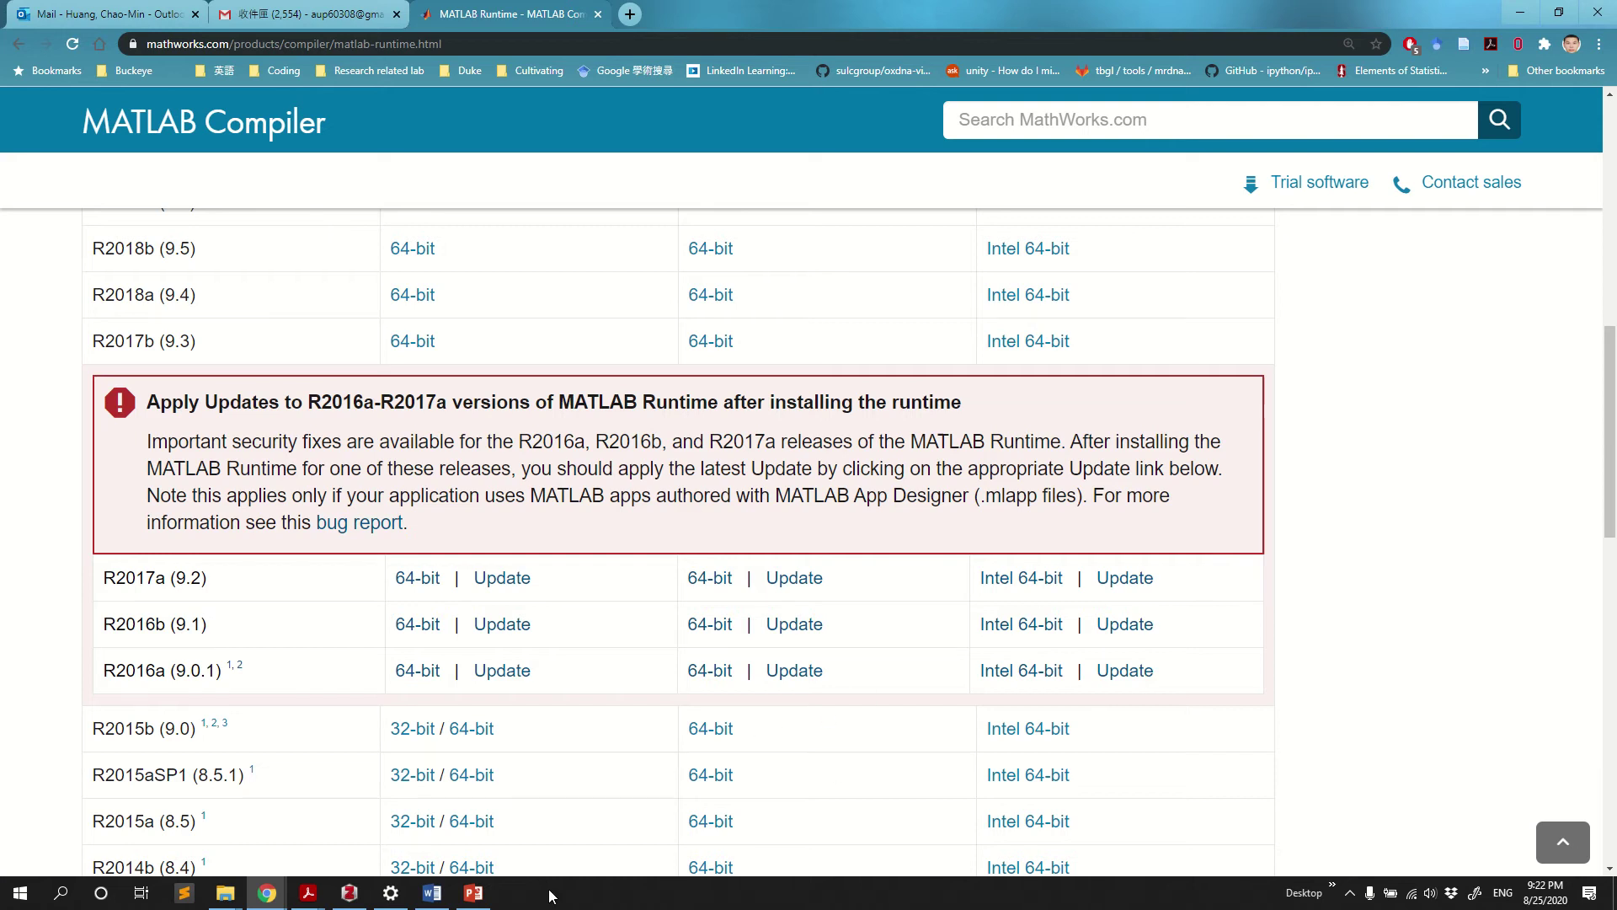
Browse the Apps & features list to locate MagicDNA 2.03
{"action": "scroll", "coordinate": [588, 303], "scroll_direction": "up", "scroll_amount": 4}
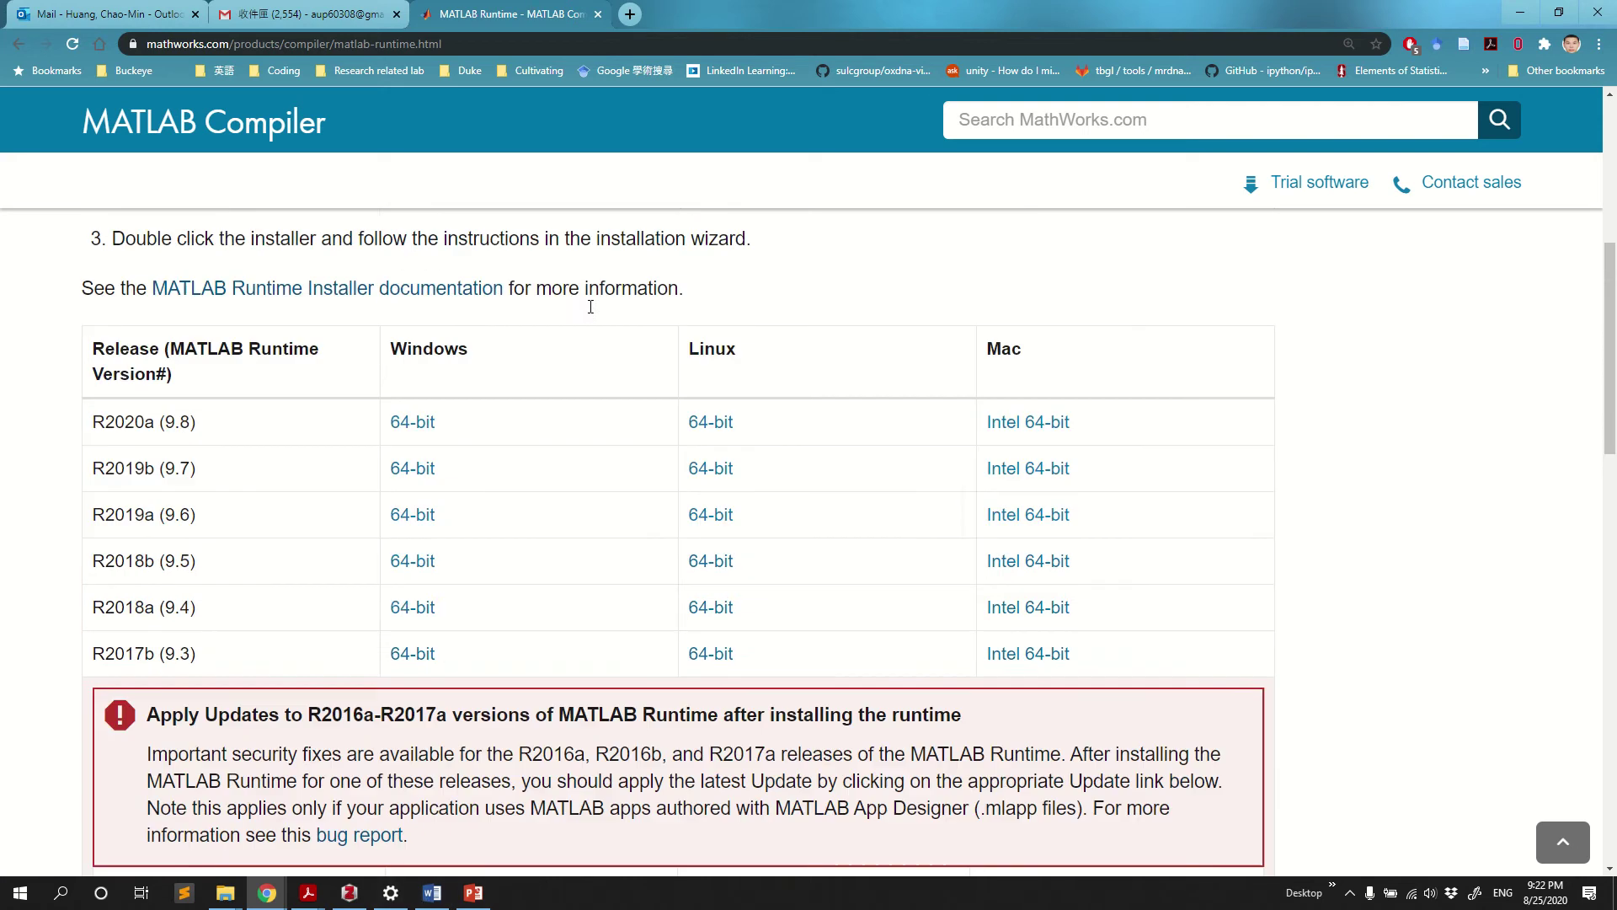
{"action": "scroll", "coordinate": [505, 337], "scroll_direction": "up", "scroll_amount": 6}
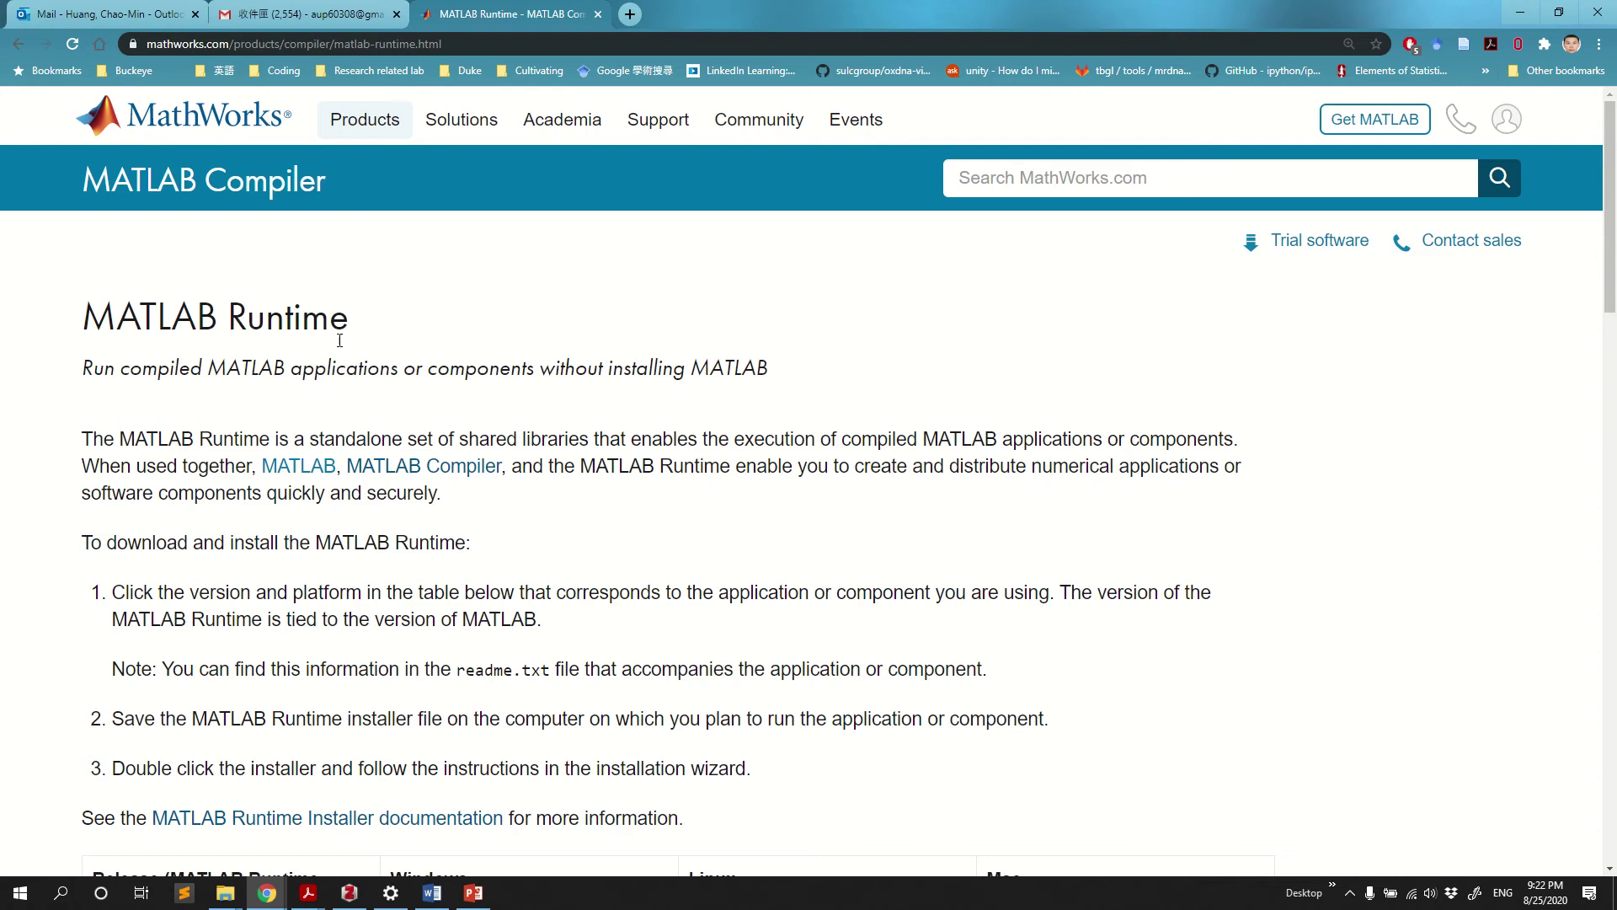
{"action": "scroll", "coordinate": [339, 340], "scroll_direction": "down", "scroll_amount": 2}
{"action": "scroll", "coordinate": [512, 403], "scroll_direction": "down", "scroll_amount": 3}
{"action": "scroll", "coordinate": [512, 403], "scroll_direction": "down", "scroll_amount": 2}
{"action": "scroll", "coordinate": [512, 404], "scroll_direction": "down", "scroll_amount": 1}
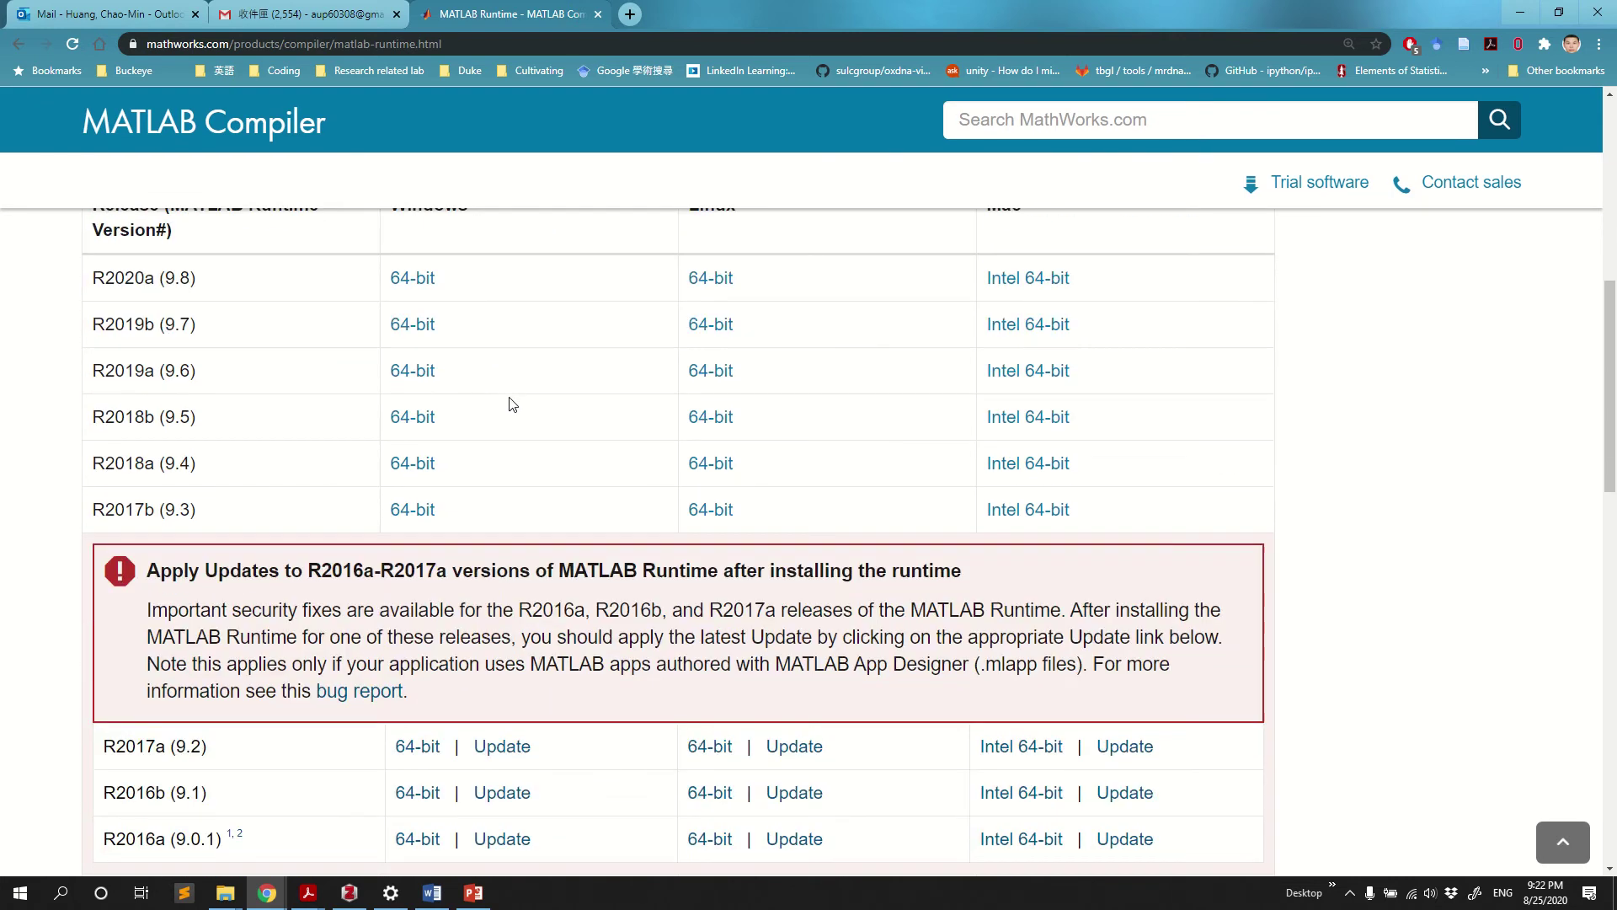
{"action": "scroll", "coordinate": [512, 403], "scroll_direction": "down", "scroll_amount": 2}
{"action": "scroll", "coordinate": [512, 404], "scroll_direction": "down", "scroll_amount": 1}
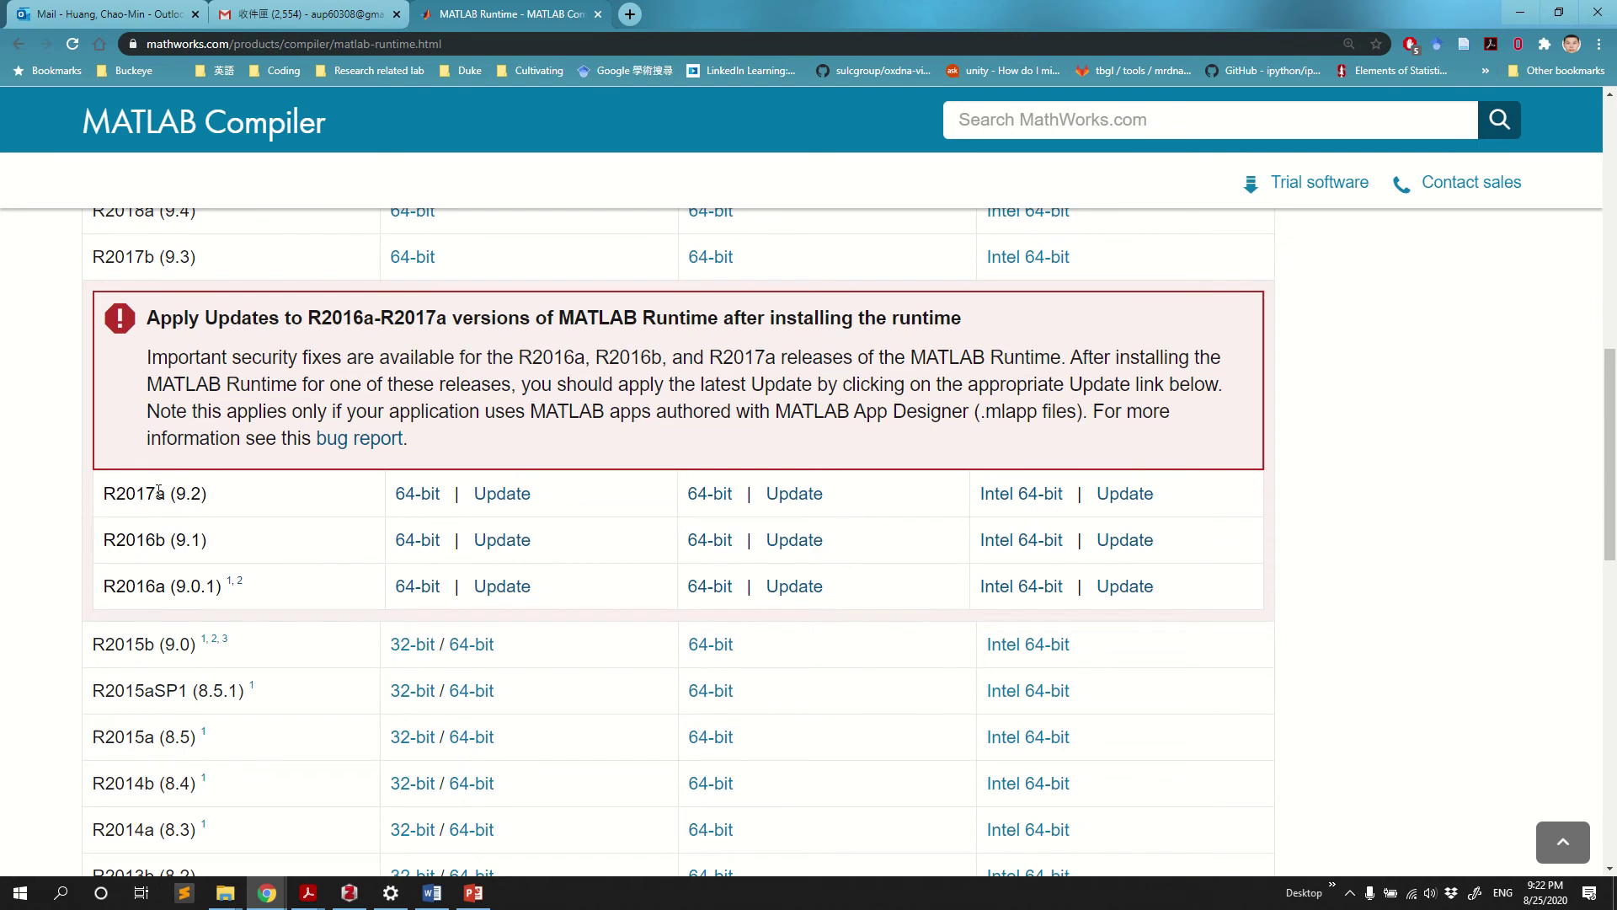
{"action": "scroll", "coordinate": [170, 526], "scroll_direction": "up", "scroll_amount": 1}
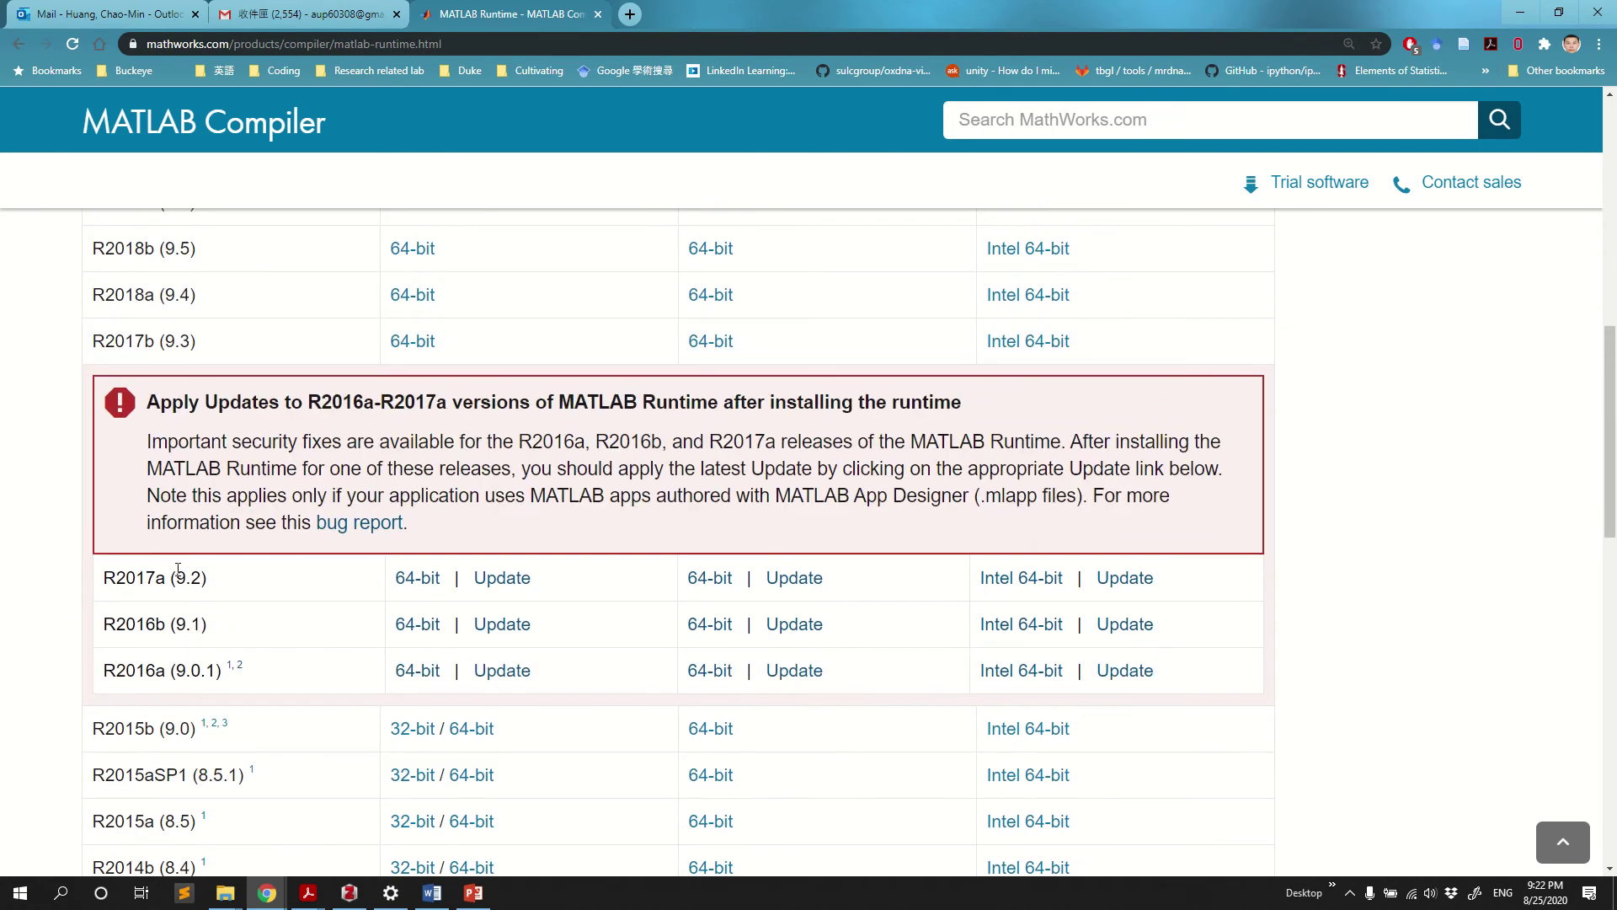
{"action": "scroll", "coordinate": [409, 661], "scroll_direction": "up", "scroll_amount": 1}
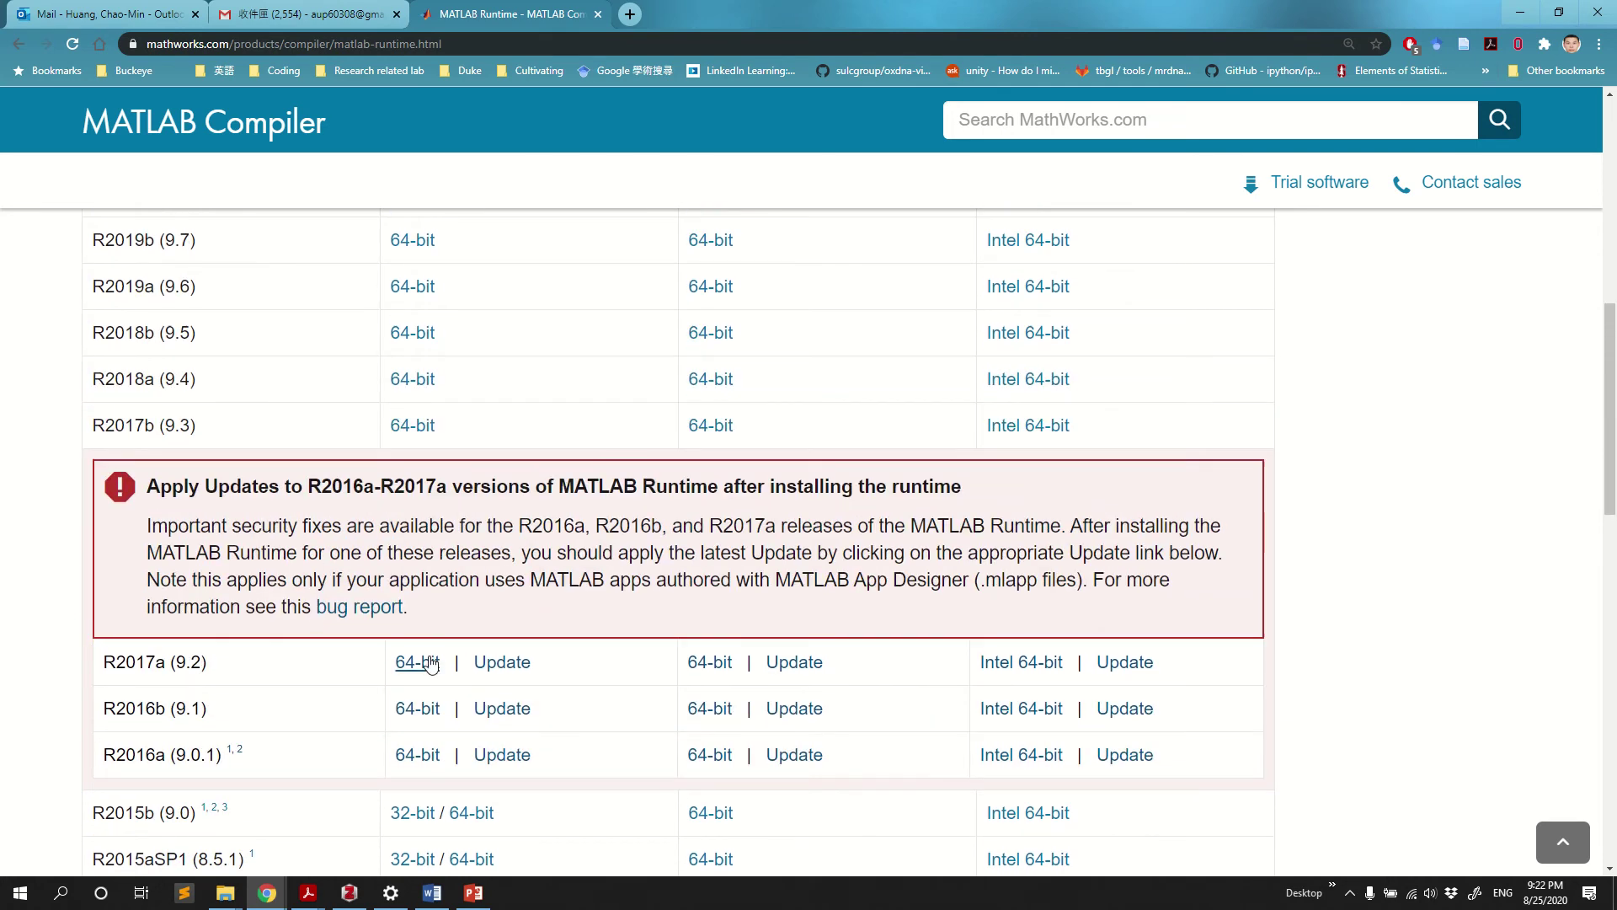
{"action": "scroll", "coordinate": [607, 686], "scroll_direction": "up", "scroll_amount": 5}
{"action": "scroll", "coordinate": [453, 435], "scroll_direction": "down", "scroll_amount": 2}
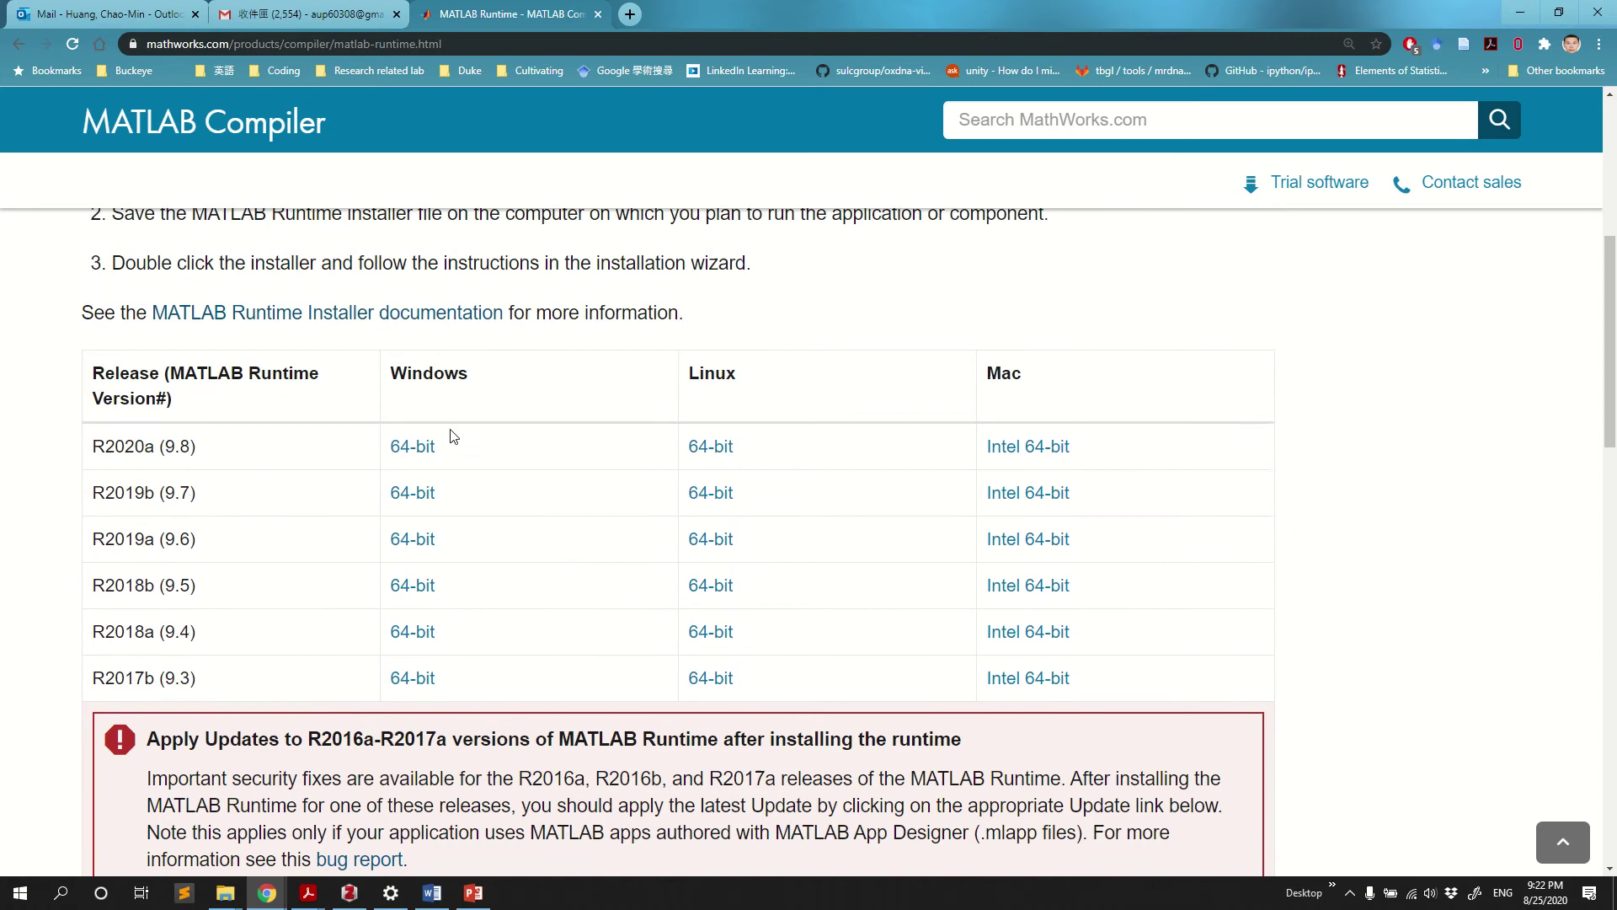
{"action": "scroll", "coordinate": [450, 395], "scroll_direction": "down", "scroll_amount": 3}
{"action": "scroll", "coordinate": [527, 567], "scroll_direction": "up", "scroll_amount": 2}
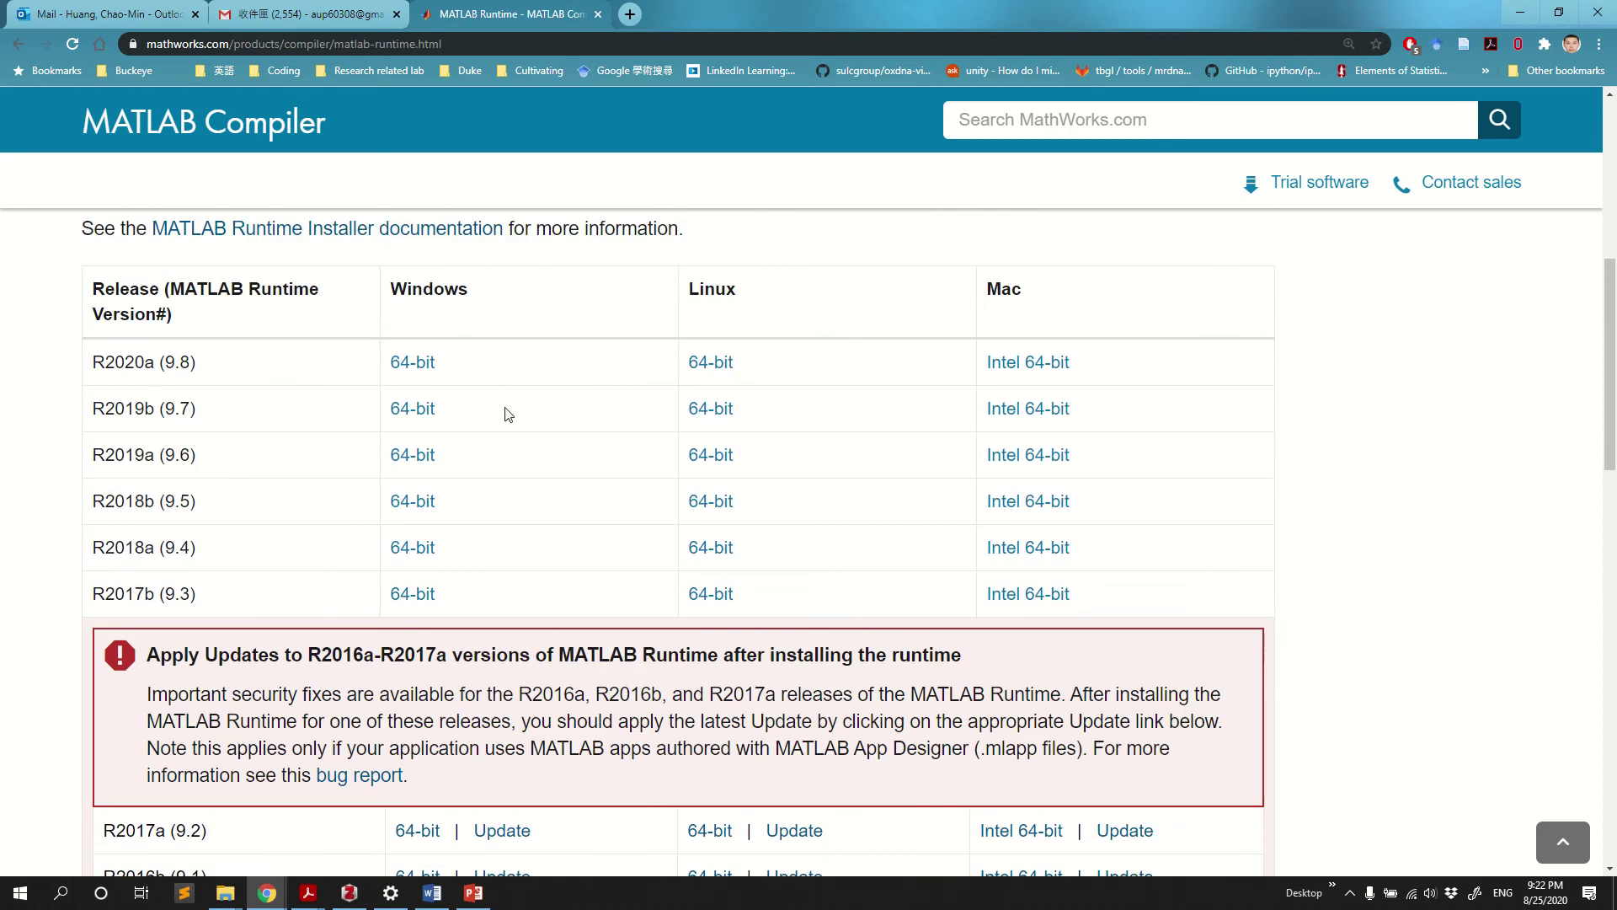
{"action": "scroll", "coordinate": [515, 444], "scroll_direction": "down", "scroll_amount": 1}
{"action": "scroll", "coordinate": [515, 444], "scroll_direction": "up", "scroll_amount": 1}
{"action": "left_click", "coordinate": [390, 892]}
{"action": "left_click_drag", "start_coordinate": [782, 294], "coordinate": [779, 294]}
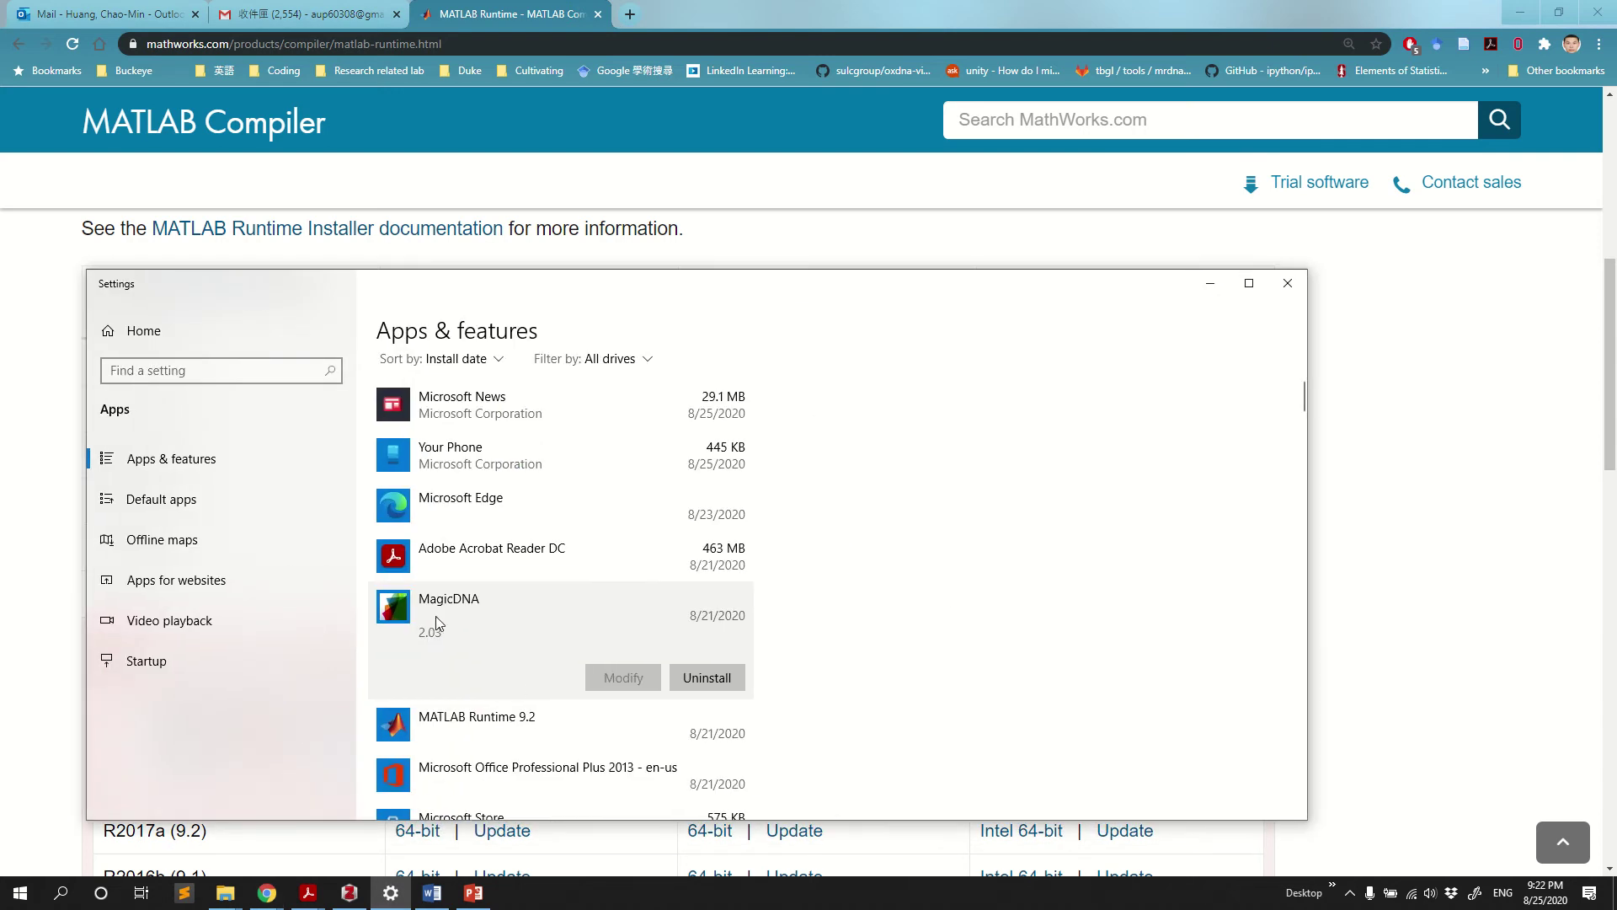
{"action": "scroll", "coordinate": [685, 614], "scroll_direction": "down", "scroll_amount": 1}
{"action": "scroll", "coordinate": [657, 628], "scroll_direction": "up", "scroll_amount": 1}
Uninstall MagicDNA 2.03, approving the confirmation, UAC and the MATLAB uninstaller prompts
{"action": "left_click", "coordinate": [707, 678]}
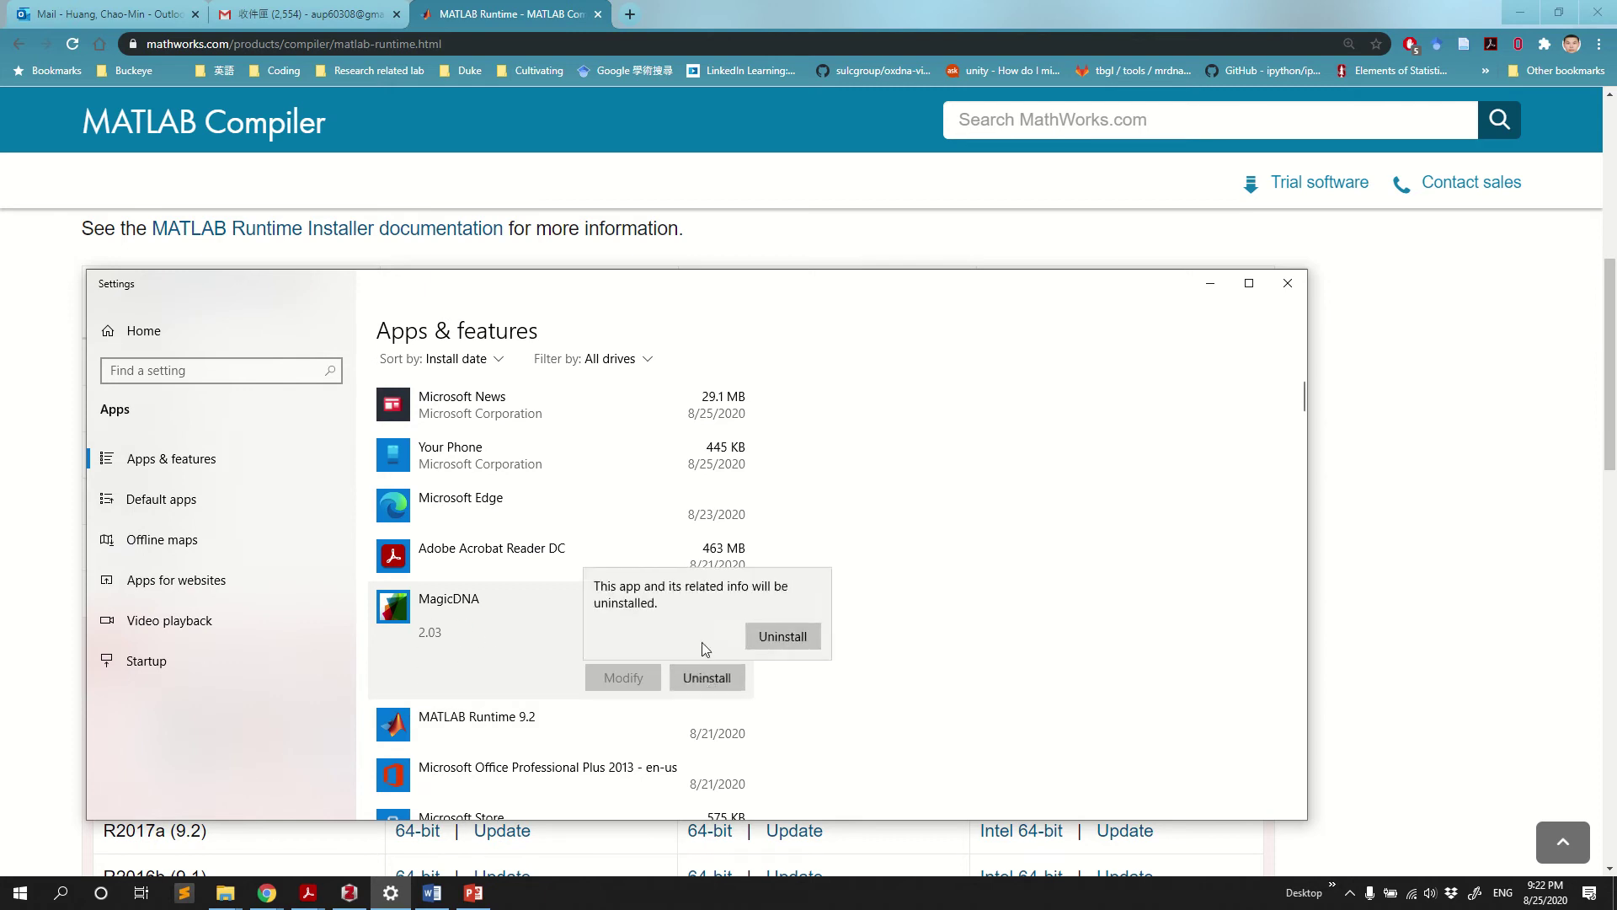
{"action": "left_click", "coordinate": [793, 637]}
{"action": "left_click", "coordinate": [762, 578]}
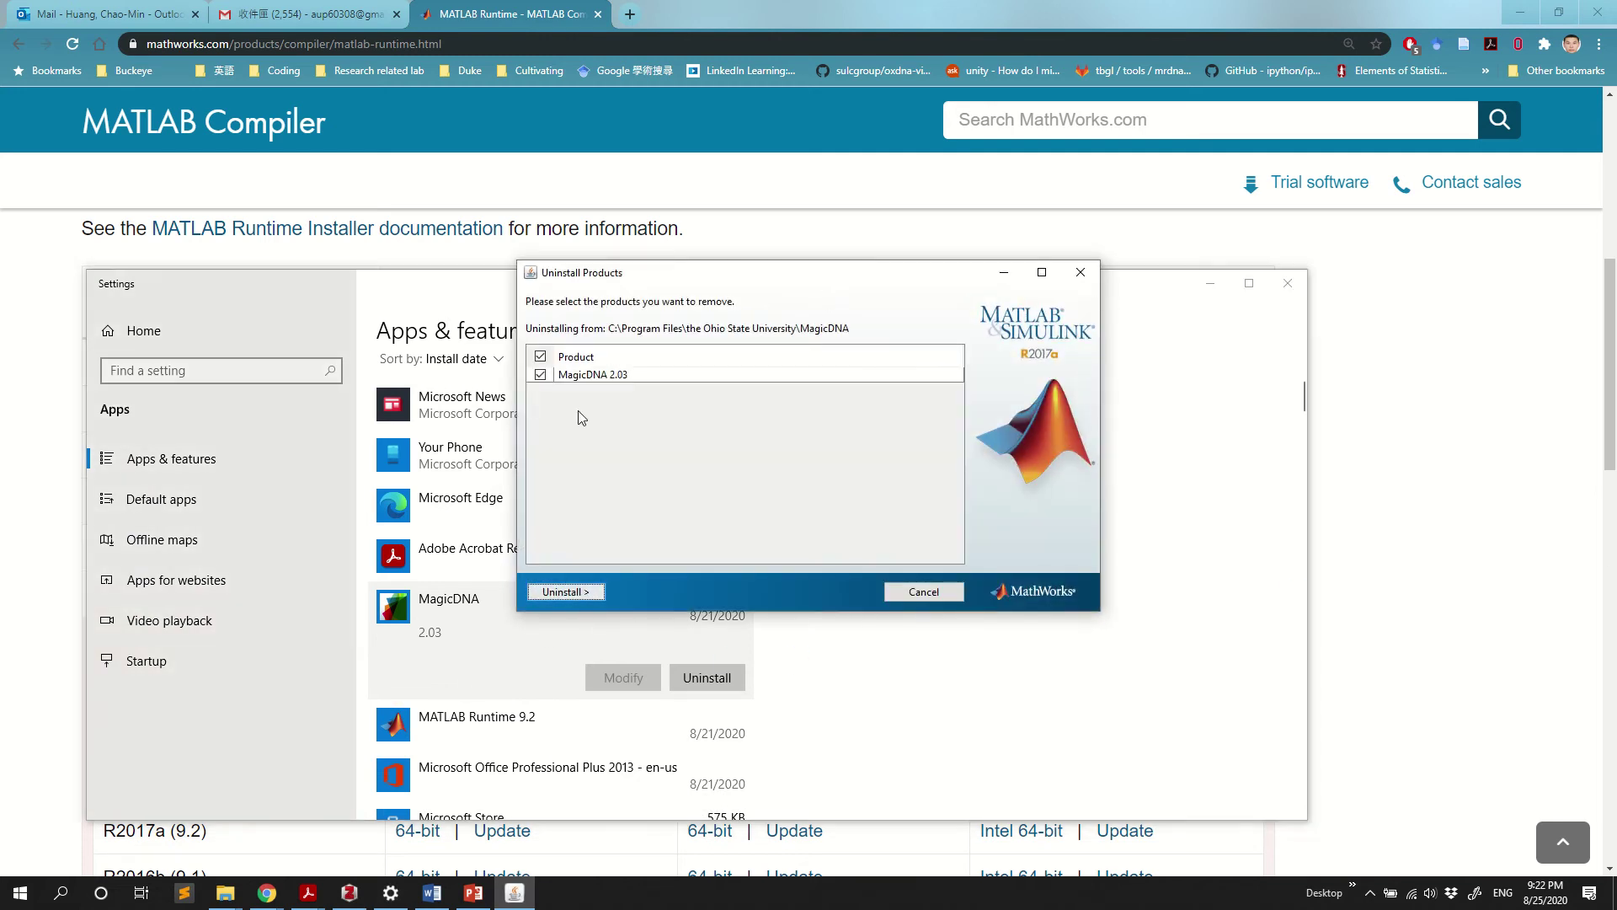
{"action": "left_click", "coordinate": [580, 592]}
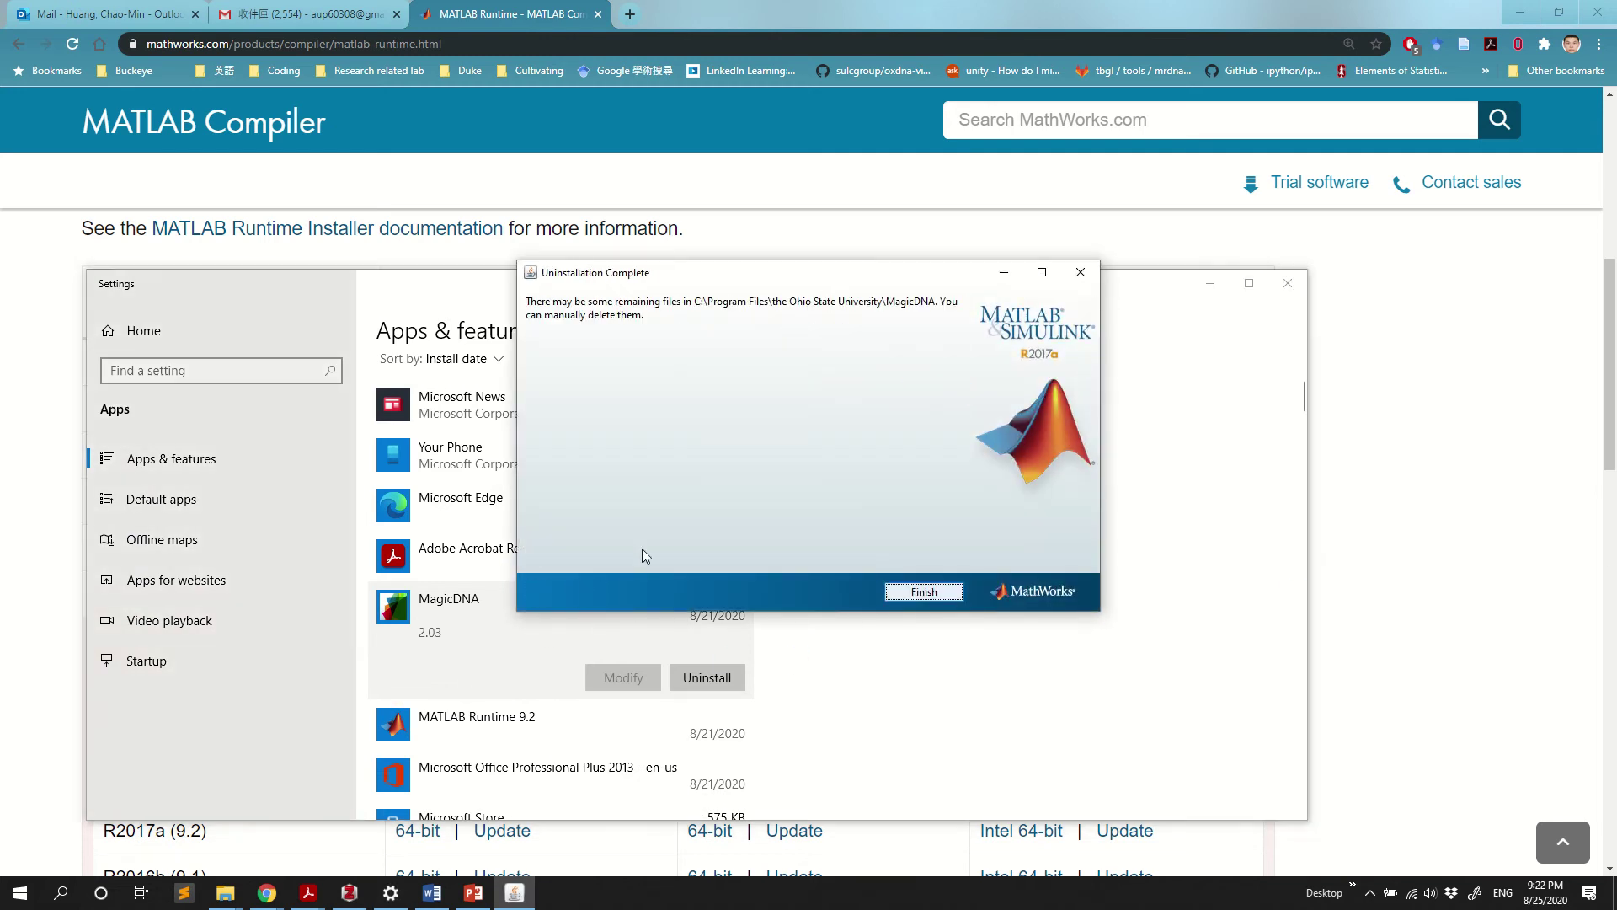
{"action": "left_click", "coordinate": [935, 593]}
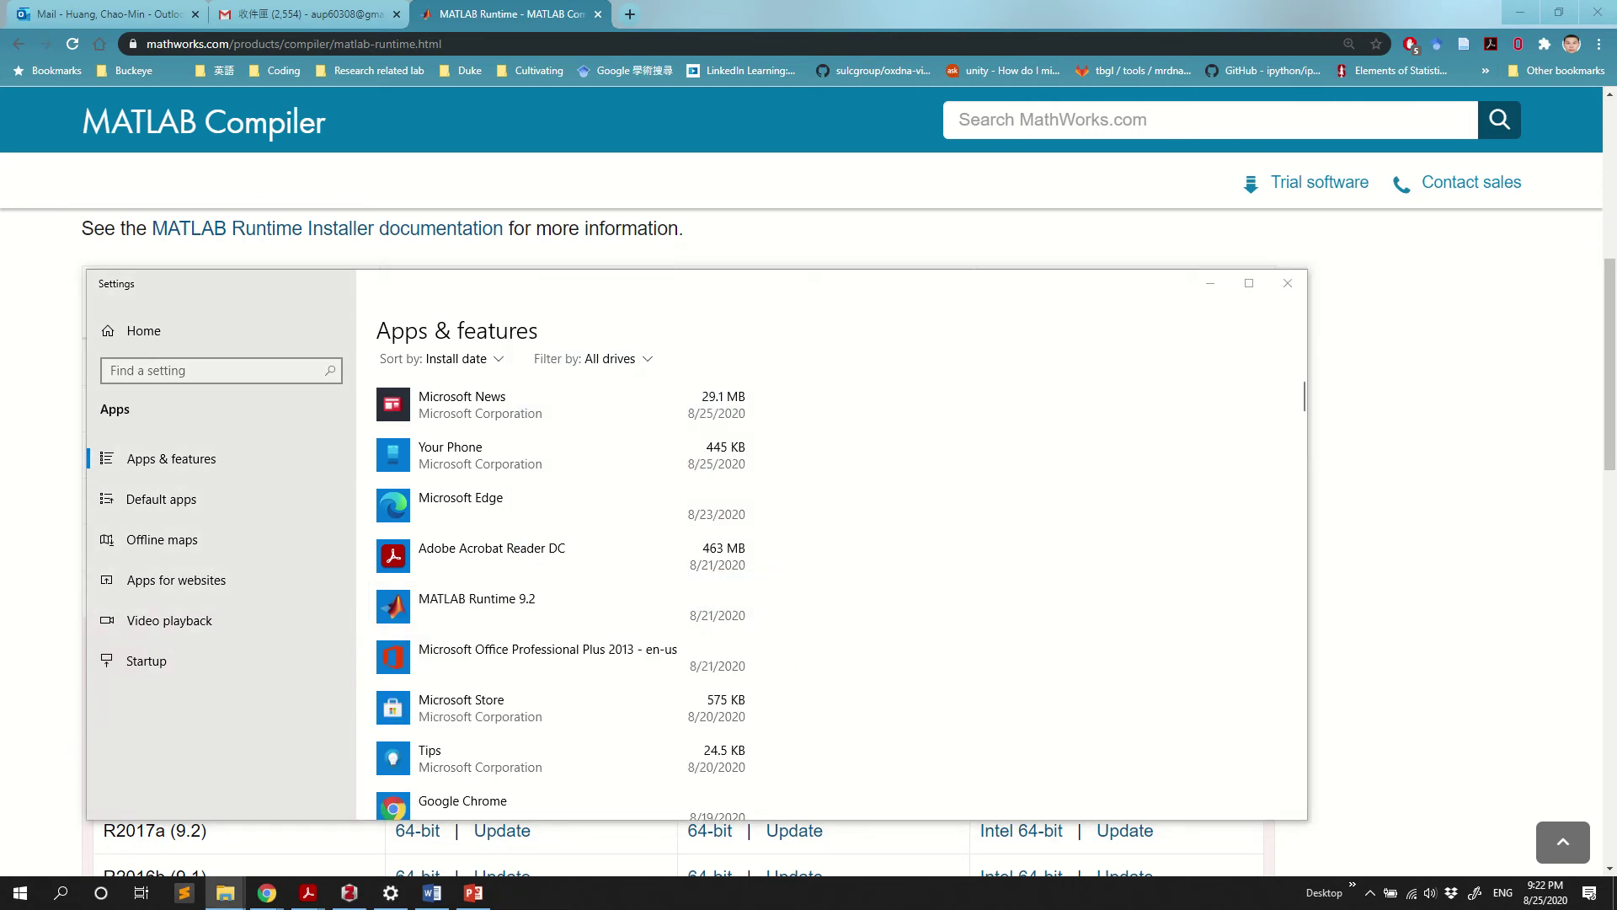
Read readme.txt from the for_redistribution_files_only folder, close it, and select MagicDNA.exe
{"action": "left_click_drag", "start_coordinate": [1613, 320], "coordinate": [1054, 289]}
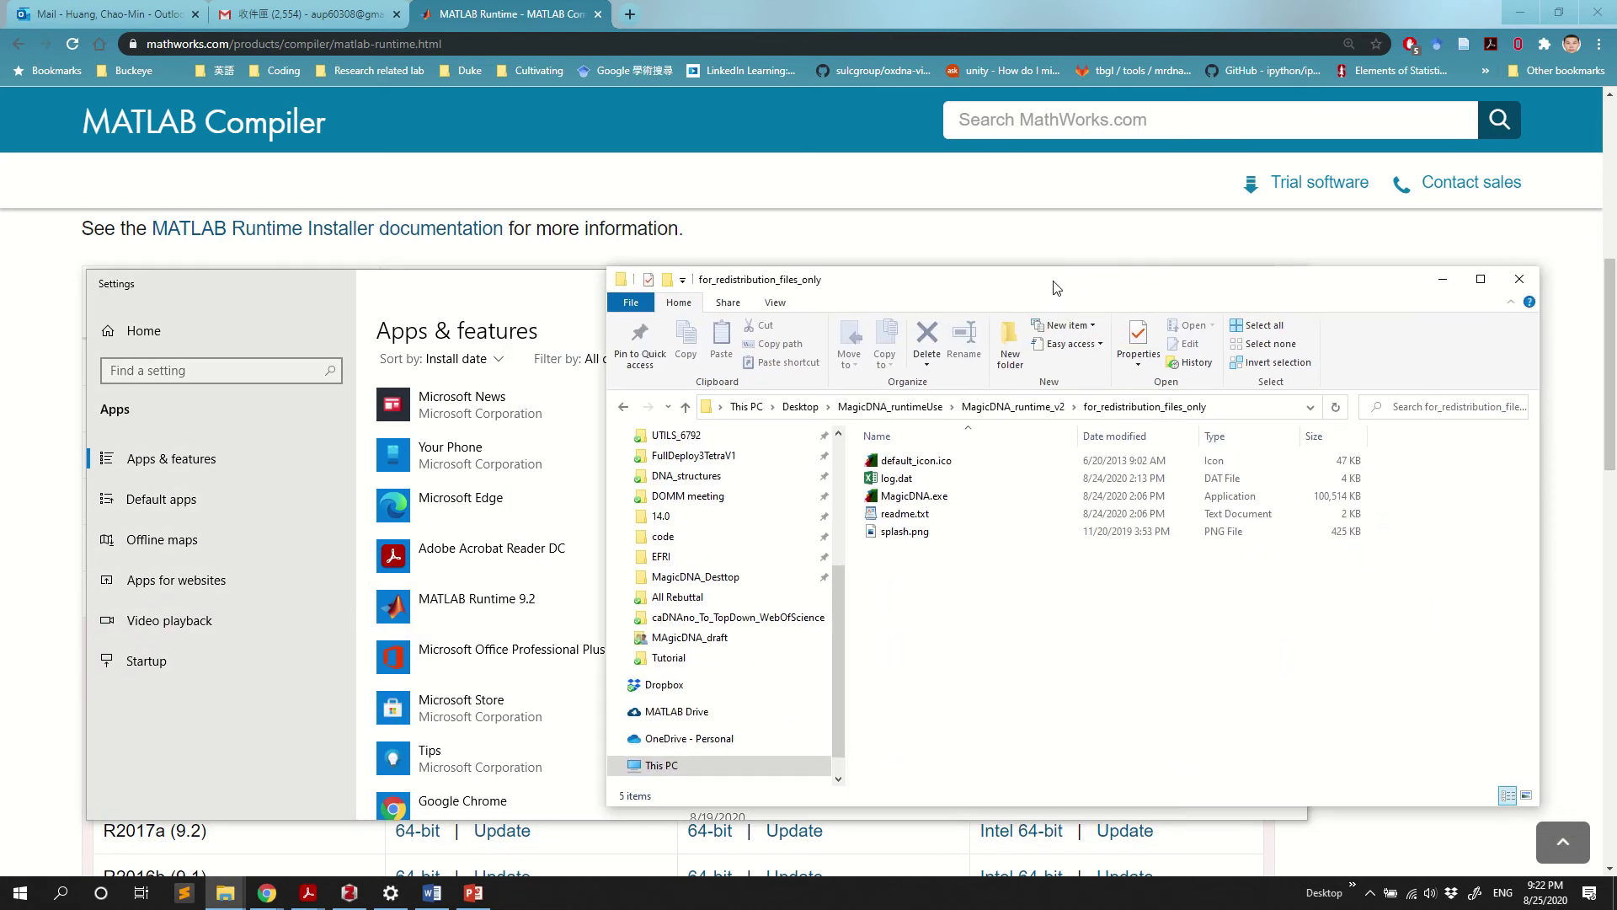
{"action": "double_click", "coordinate": [905, 516]}
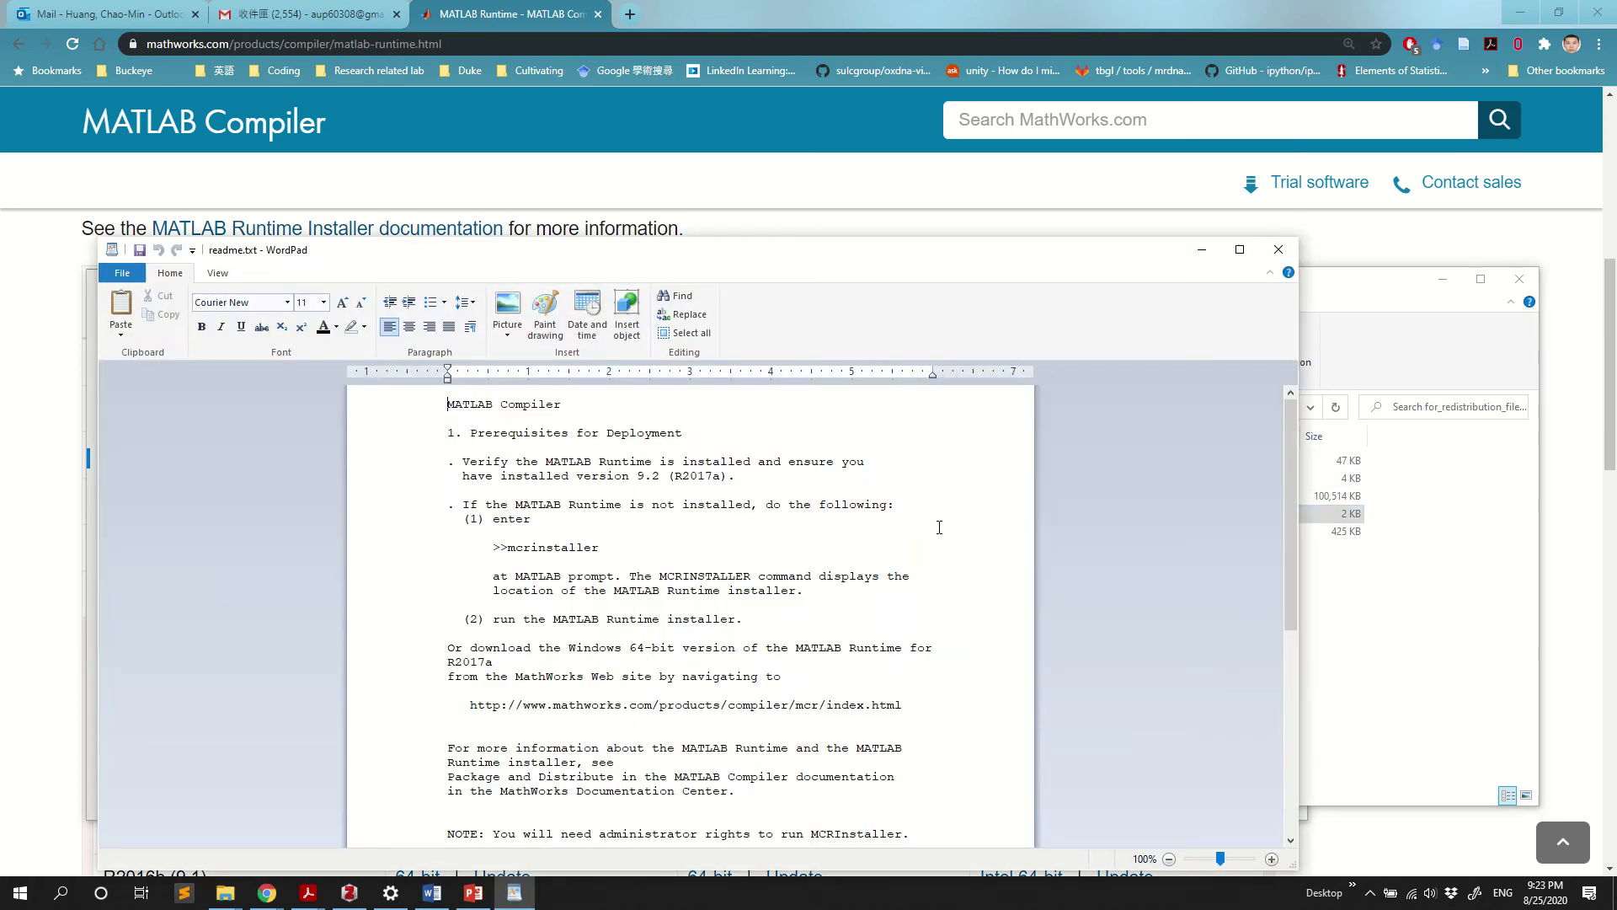
{"action": "scroll", "coordinate": [767, 595], "scroll_direction": "down", "scroll_amount": 2}
{"action": "scroll", "coordinate": [699, 619], "scroll_direction": "down", "scroll_amount": 3}
{"action": "scroll", "coordinate": [640, 640], "scroll_direction": "down", "scroll_amount": 2}
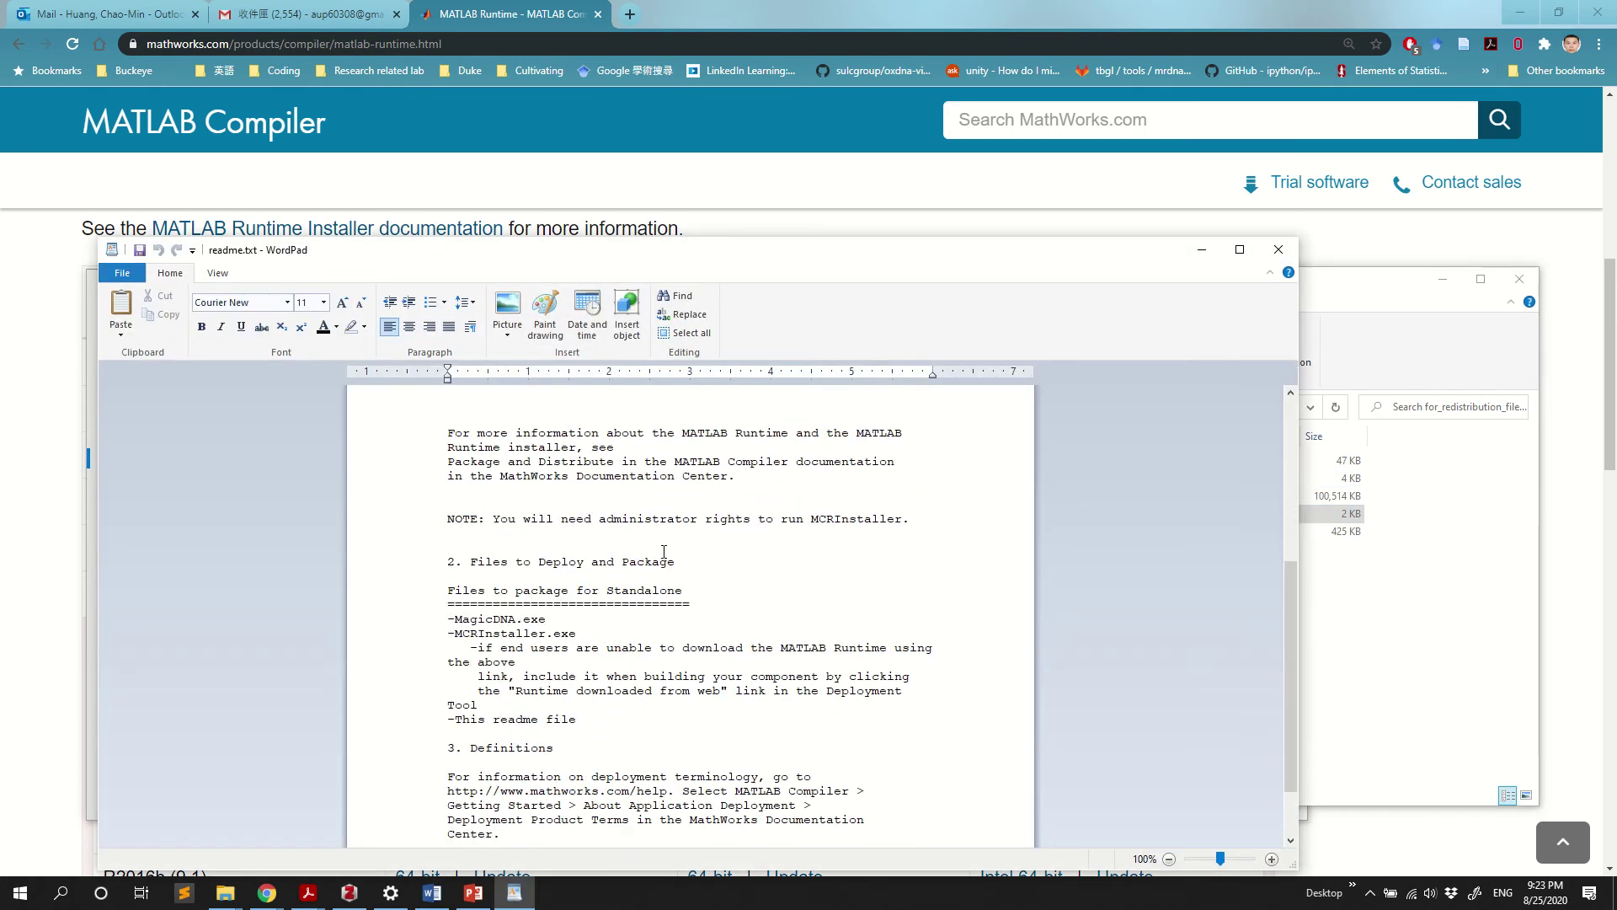
{"action": "scroll", "coordinate": [646, 729], "scroll_direction": "down", "scroll_amount": 2}
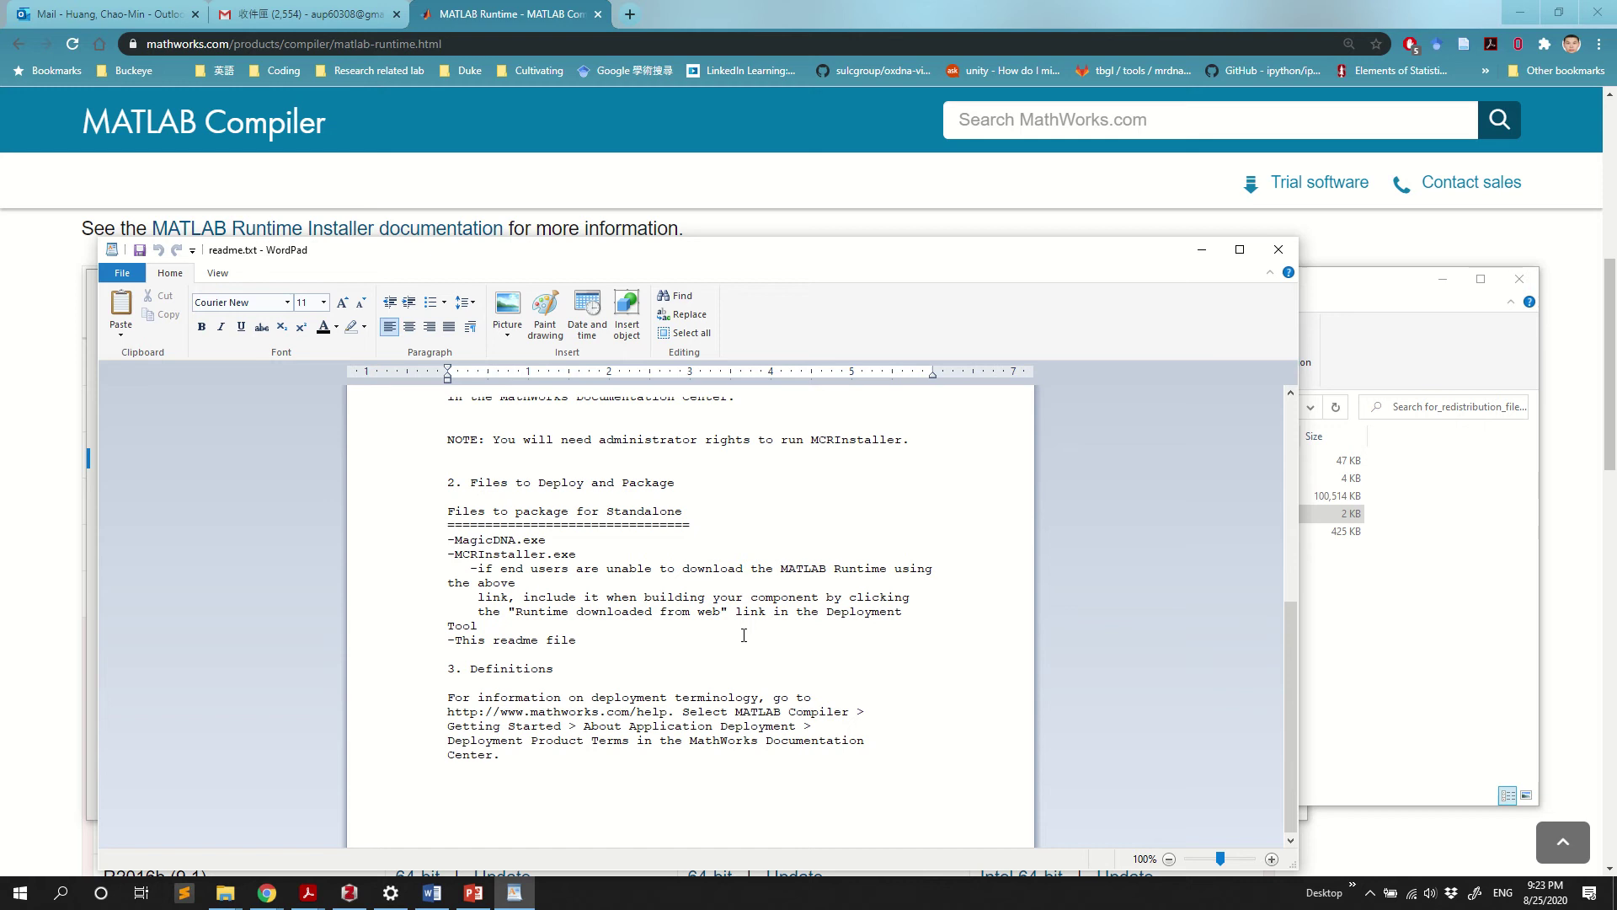
{"action": "scroll", "coordinate": [774, 634], "scroll_direction": "up", "scroll_amount": 2}
{"action": "scroll", "coordinate": [814, 616], "scroll_direction": "down", "scroll_amount": 2}
{"action": "left_click", "coordinate": [1278, 250]}
{"action": "left_click", "coordinate": [931, 497]}
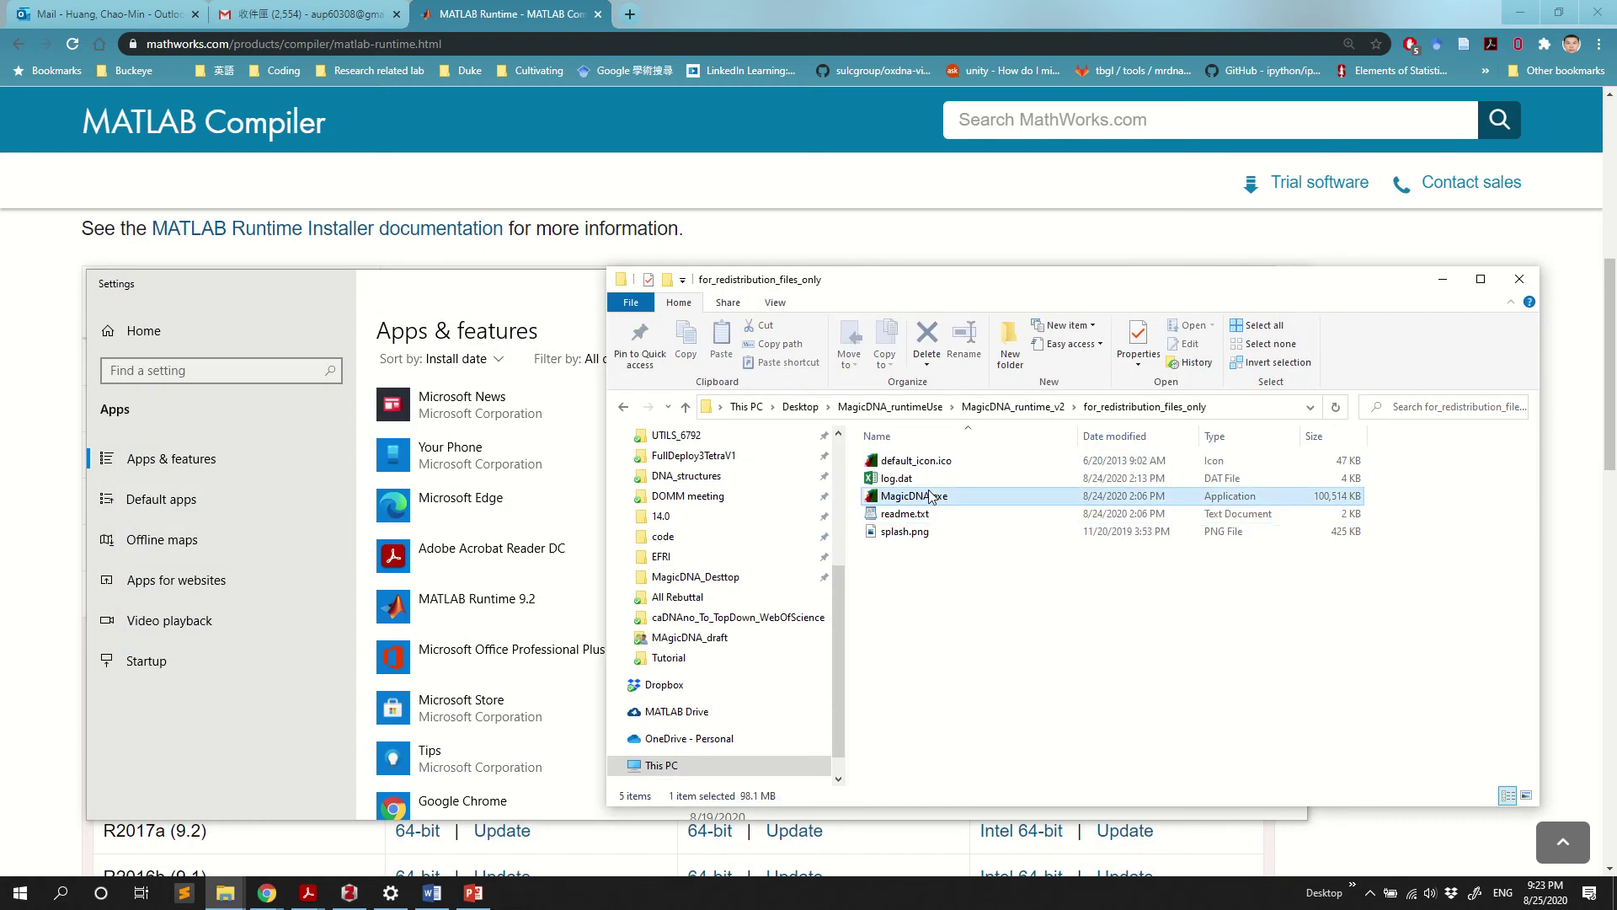
Launch MagicDNA.exe and enlarge its console to read the startup output
{"action": "double_click", "coordinate": [931, 497]}
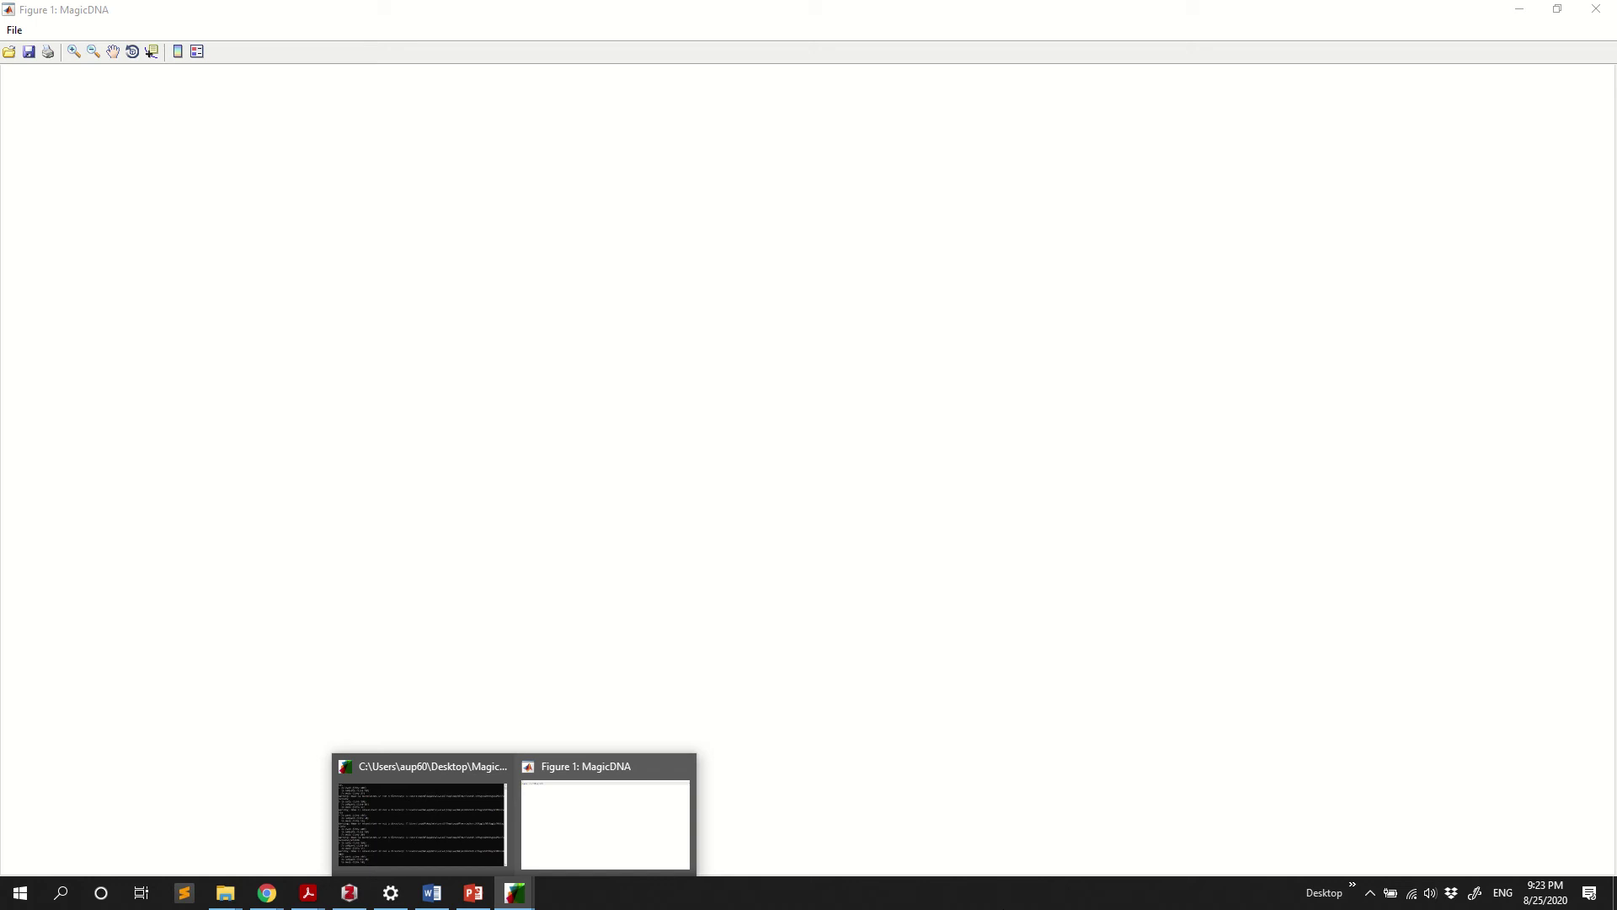
{"action": "left_click", "coordinate": [490, 834]}
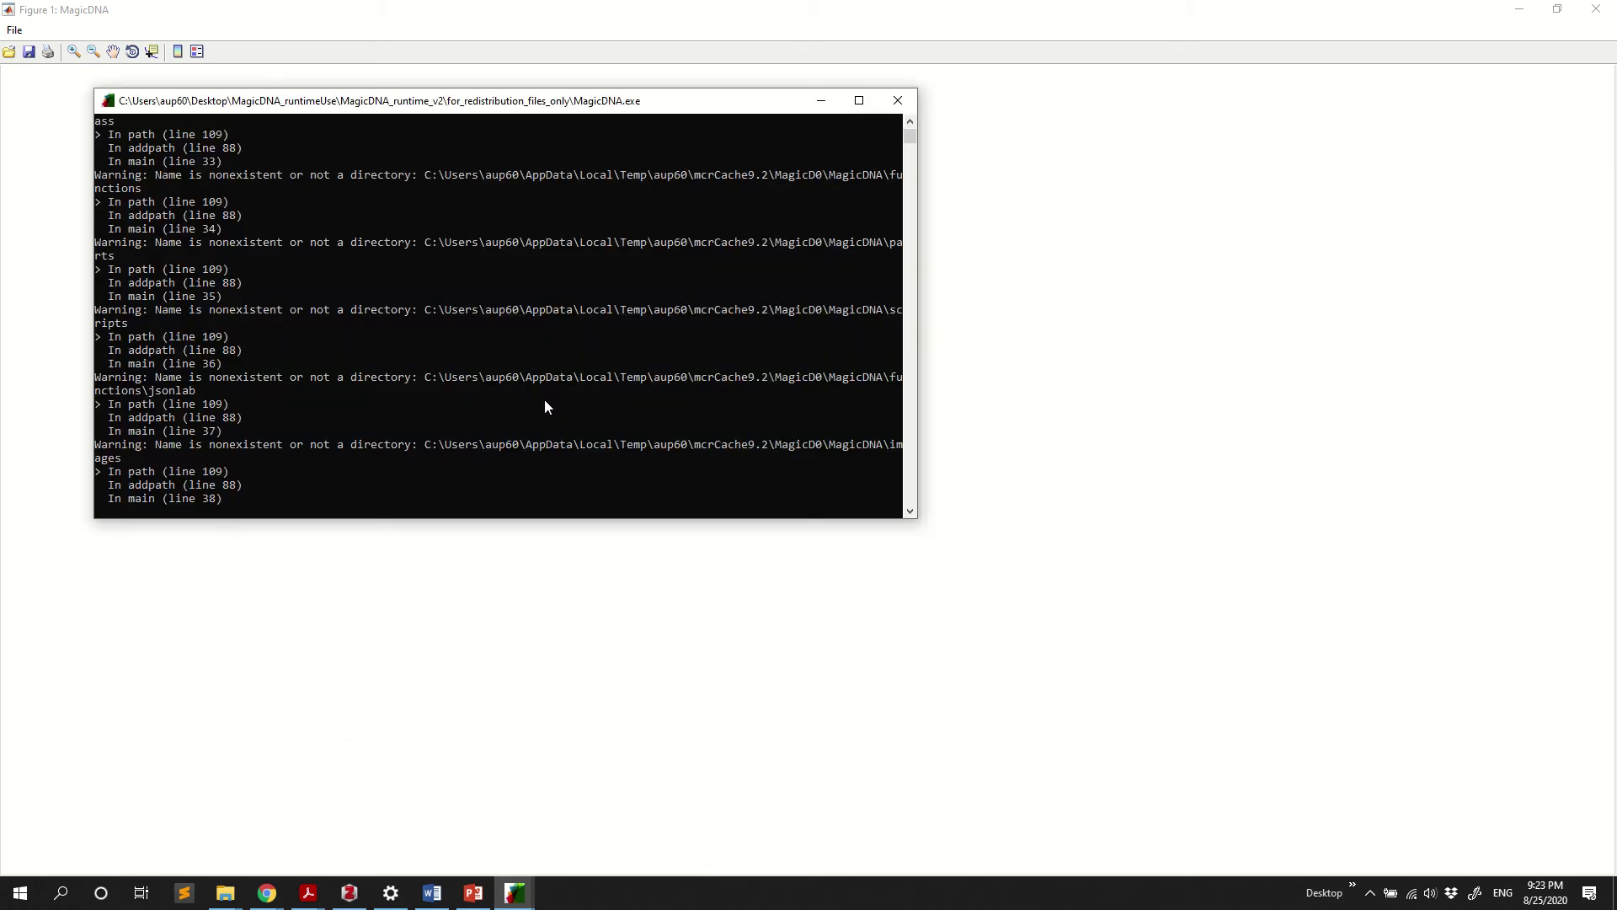
{"action": "left_click_drag", "start_coordinate": [911, 519], "coordinate": [1106, 633]}
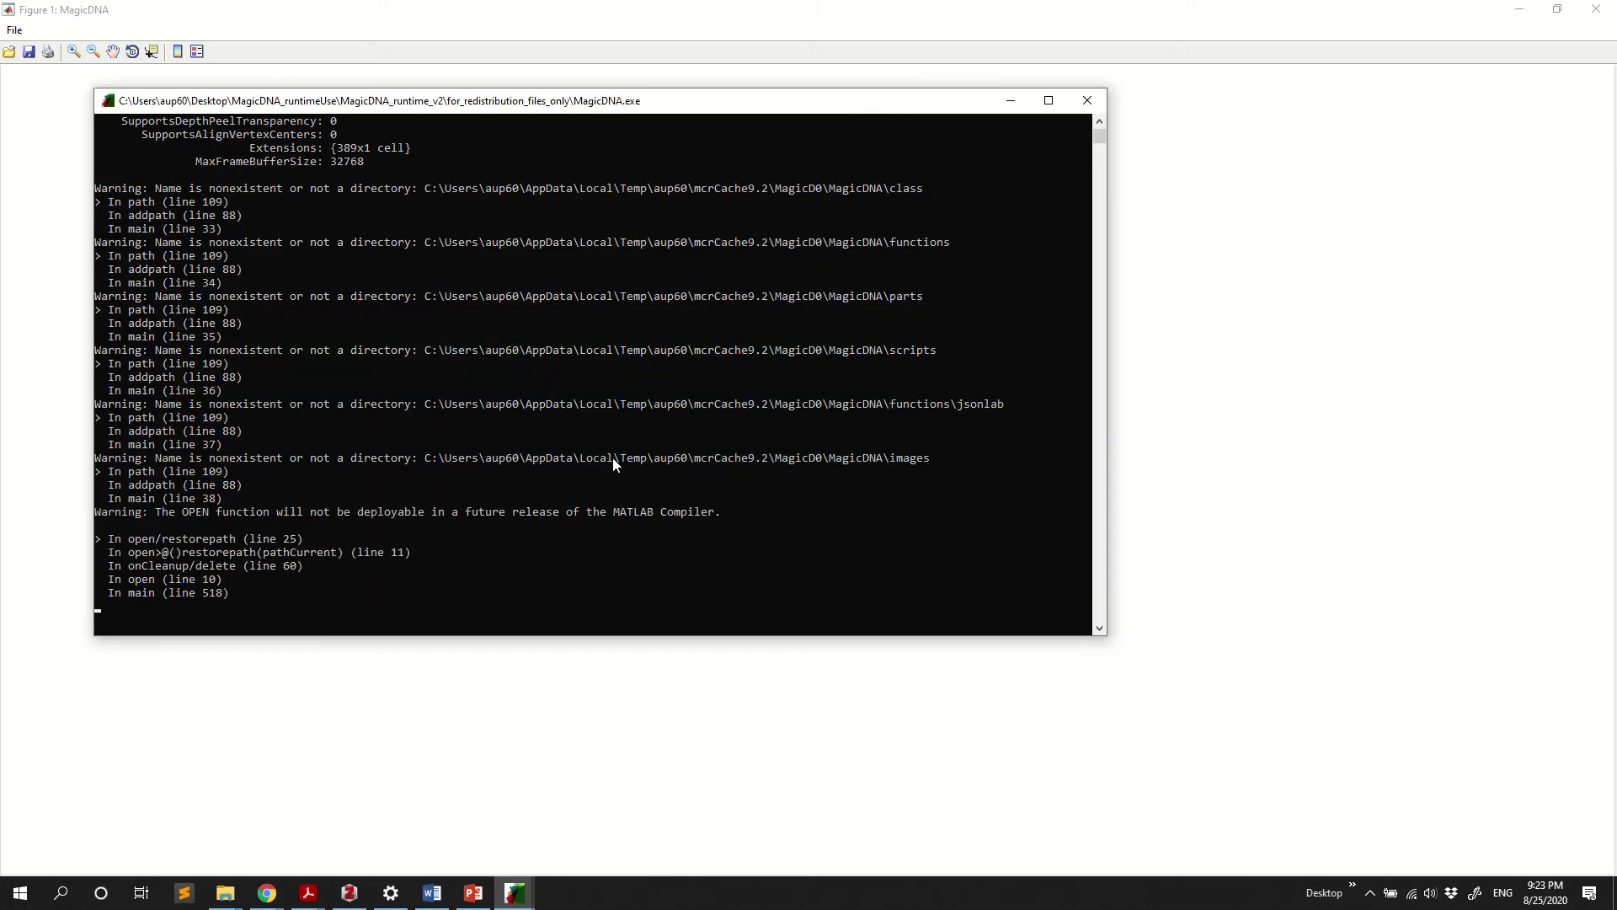
{"action": "scroll", "coordinate": [513, 421], "scroll_direction": "up", "scroll_amount": 3}
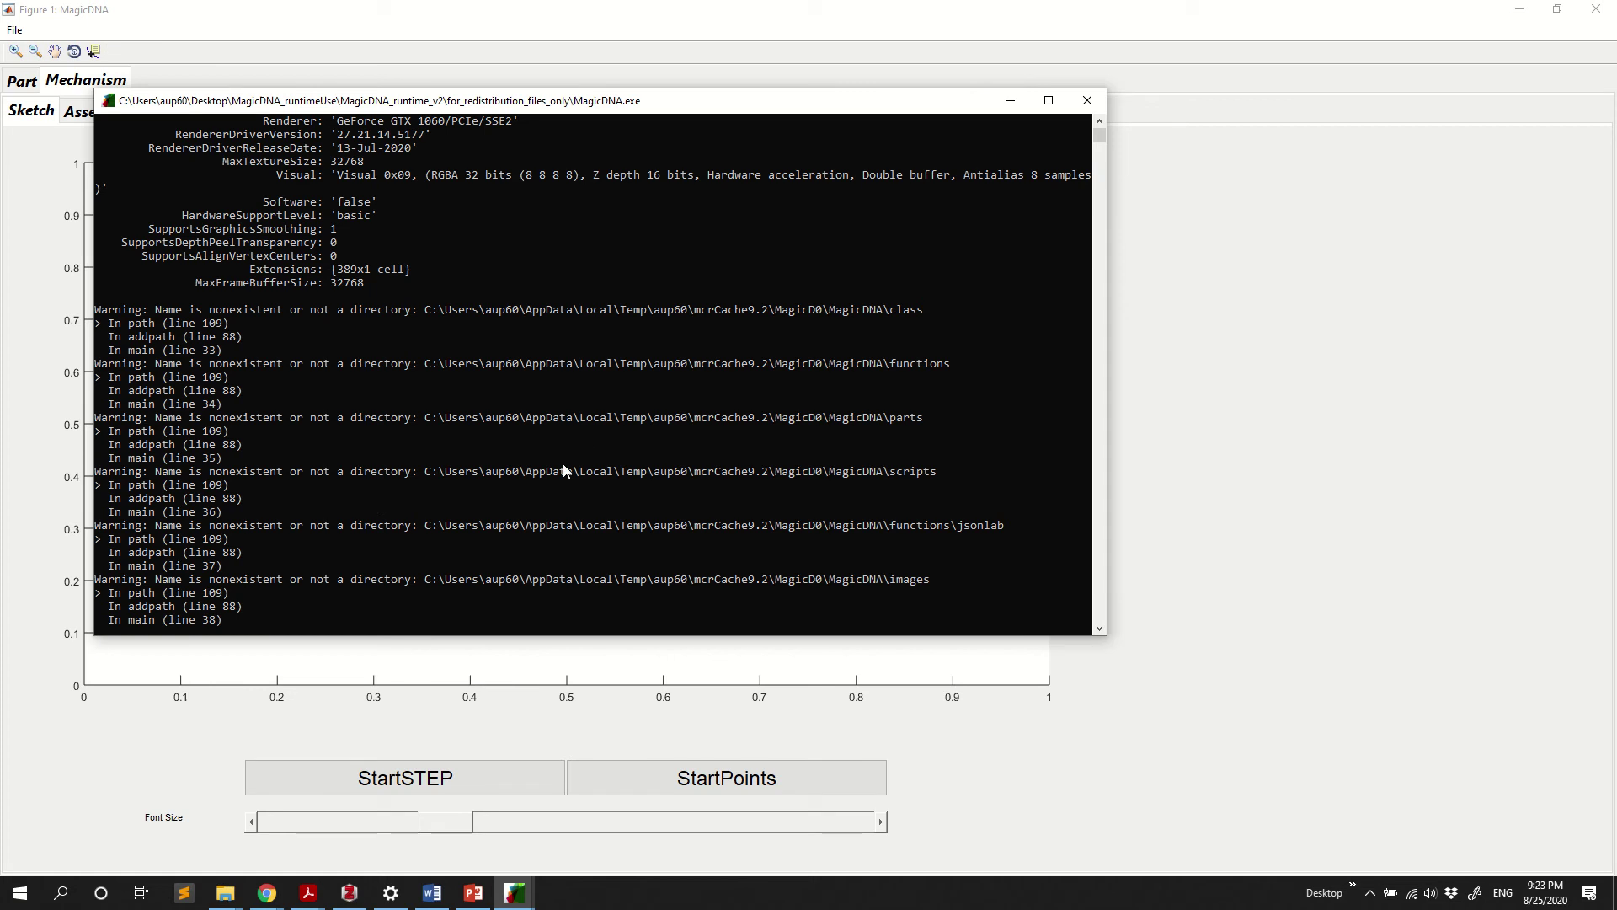
{"action": "scroll", "coordinate": [563, 469], "scroll_direction": "down", "scroll_amount": 7}
{"action": "scroll", "coordinate": [562, 468], "scroll_direction": "down", "scroll_amount": 3}
In the Assembly tab, view both bundles in 3D and connect bundle 2 to bundle 1
{"action": "left_click", "coordinate": [1317, 497]}
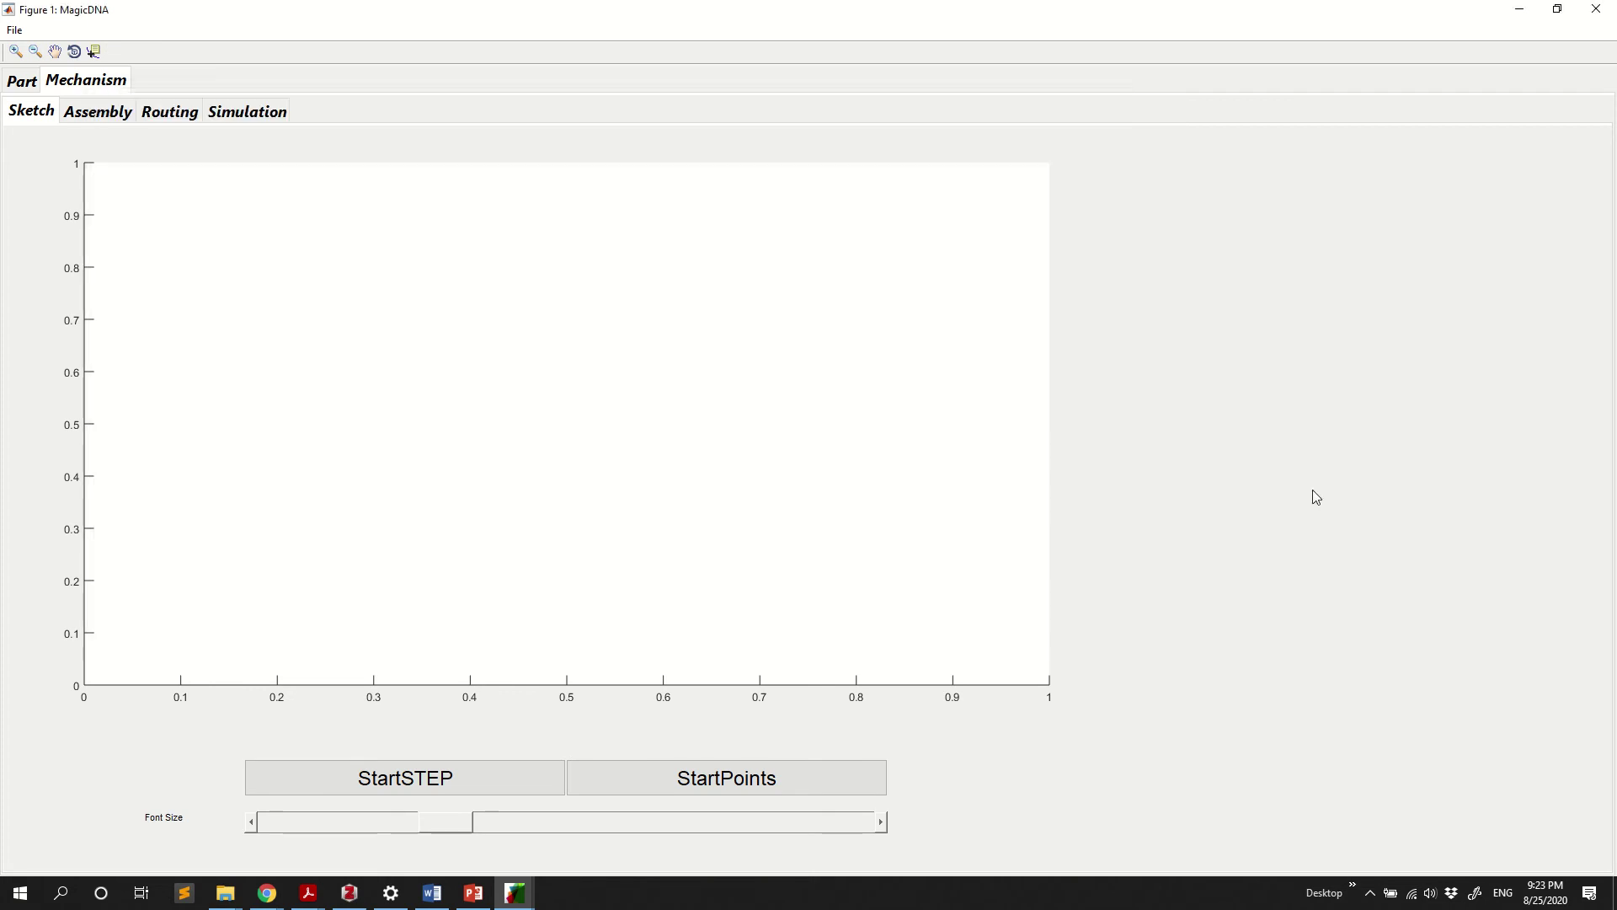
{"action": "left_click", "coordinate": [137, 120]}
{"action": "left_click", "coordinate": [1449, 455]}
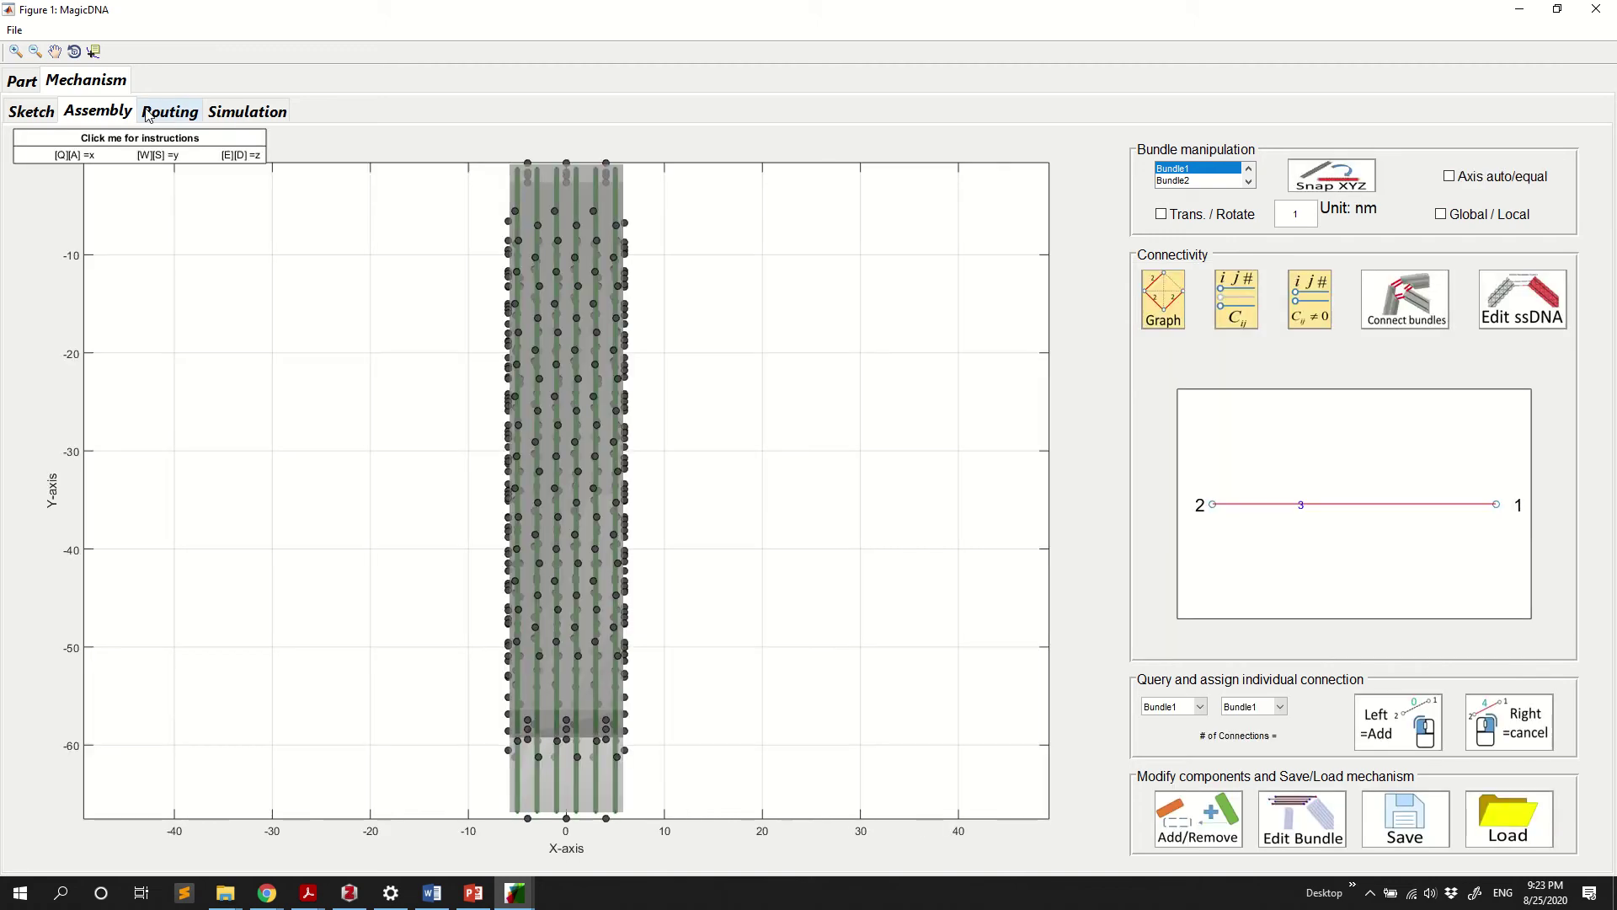
{"action": "mouse_move", "coordinate": [405, 500]}
{"action": "left_mouse_down"}
{"action": "mouse_move", "coordinate": [707, 430]}
{"action": "mouse_move", "coordinate": [692, 419]}
{"action": "left_mouse_up"}
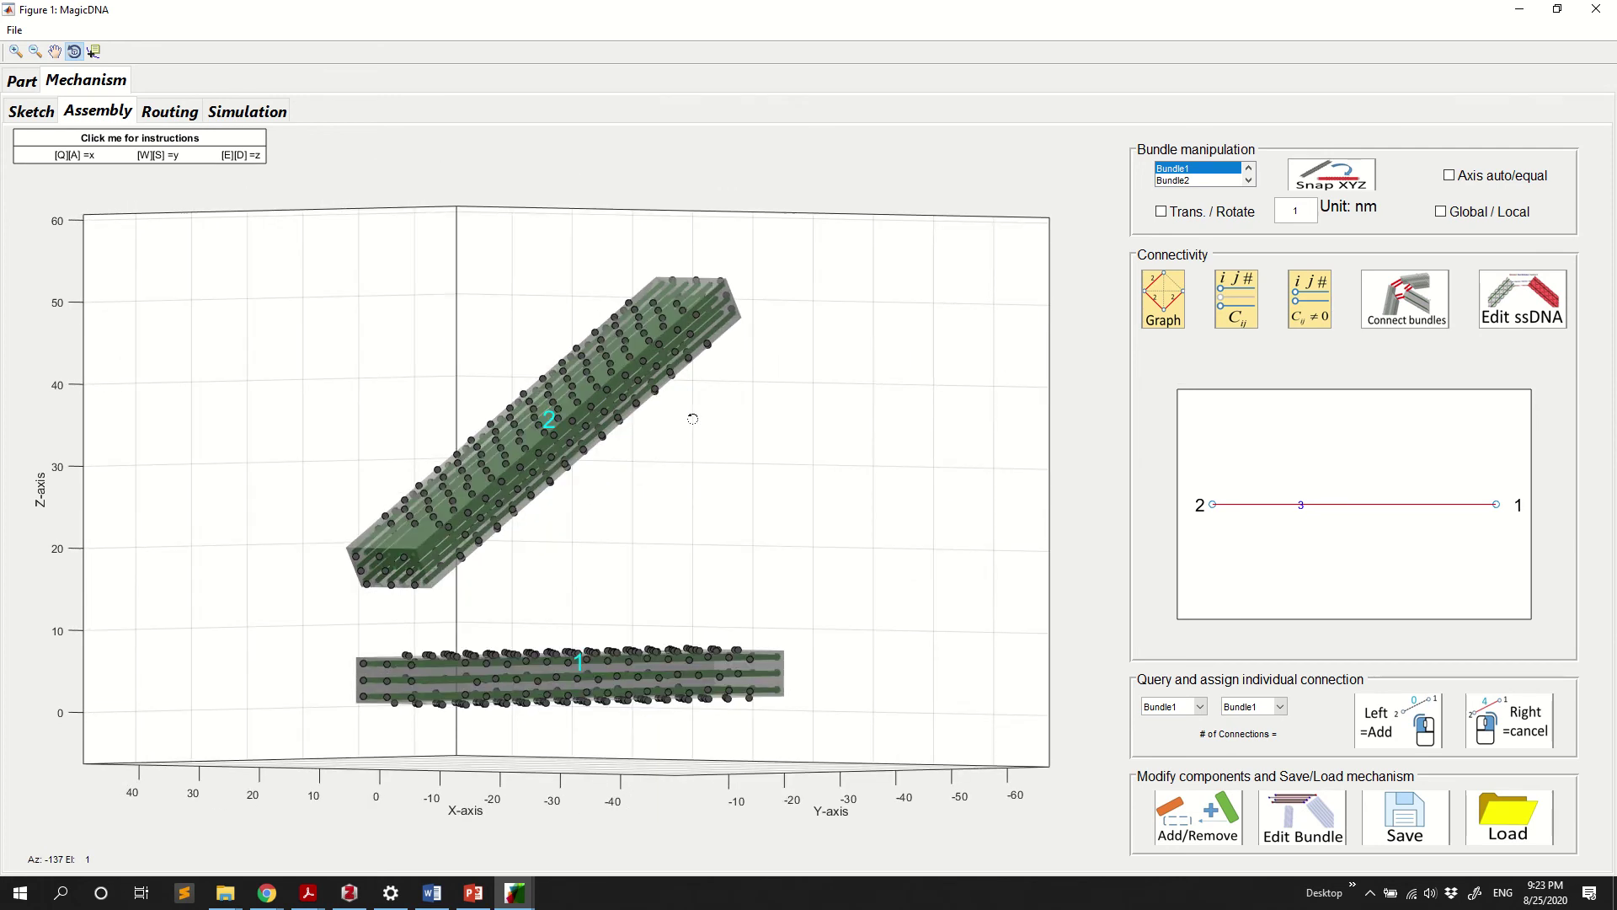
{"action": "left_click", "coordinate": [74, 52]}
{"action": "left_click", "coordinate": [1405, 312]}
Extend the scaffold at all ends by 1 and turn the 3D bundle view slightly
{"action": "left_click", "coordinate": [1523, 305]}
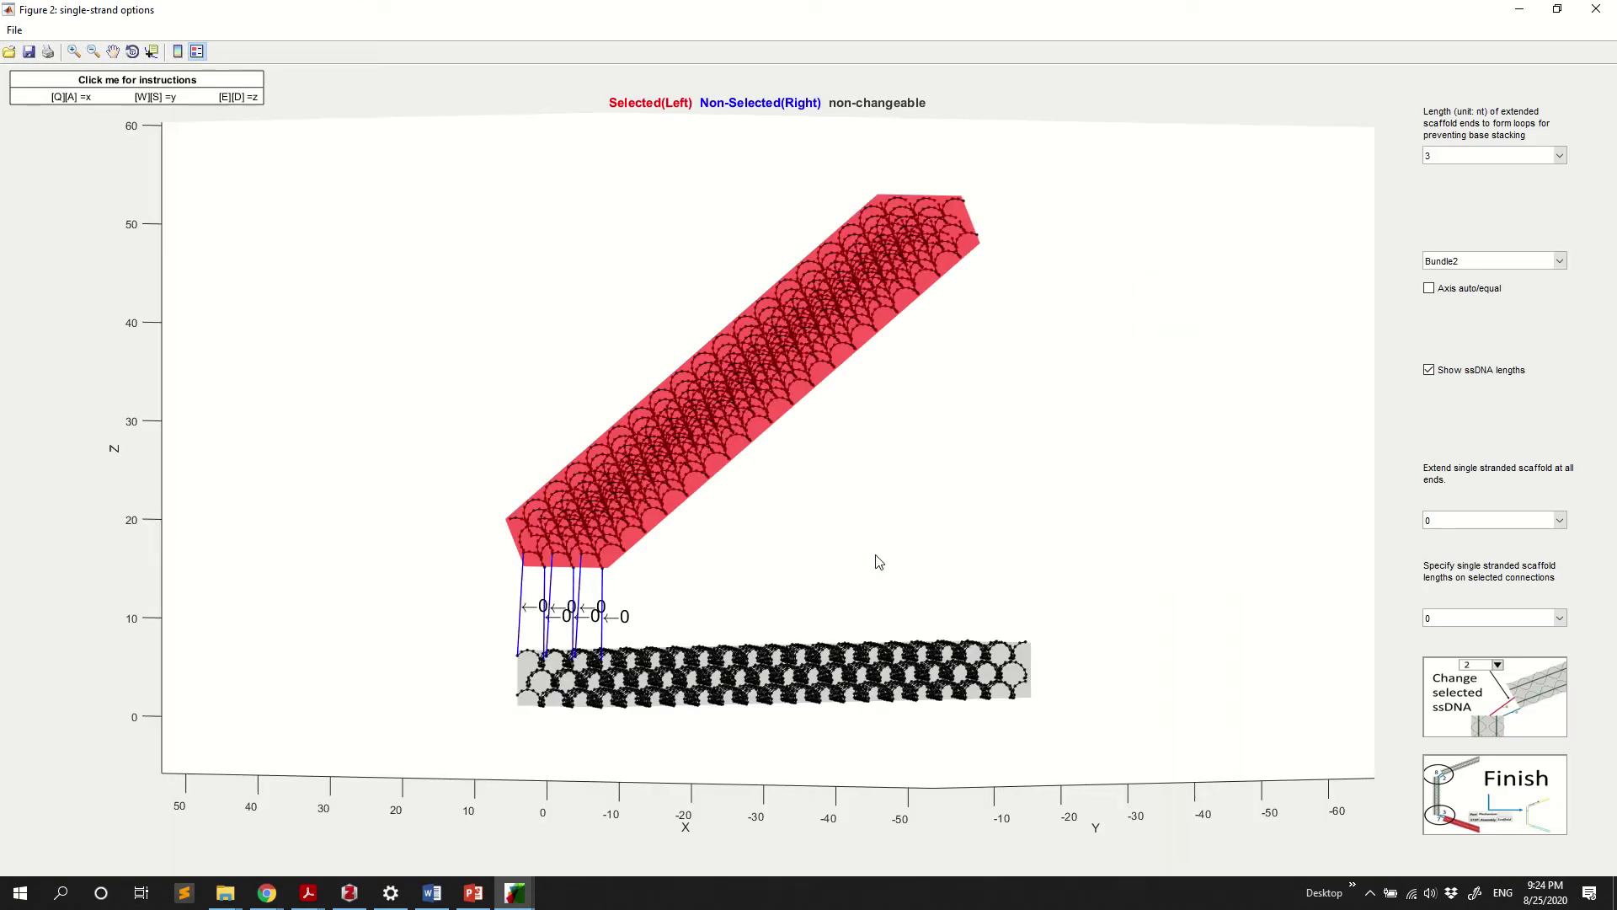
{"action": "left_click", "coordinate": [1524, 520]}
{"action": "left_click", "coordinate": [1495, 552]}
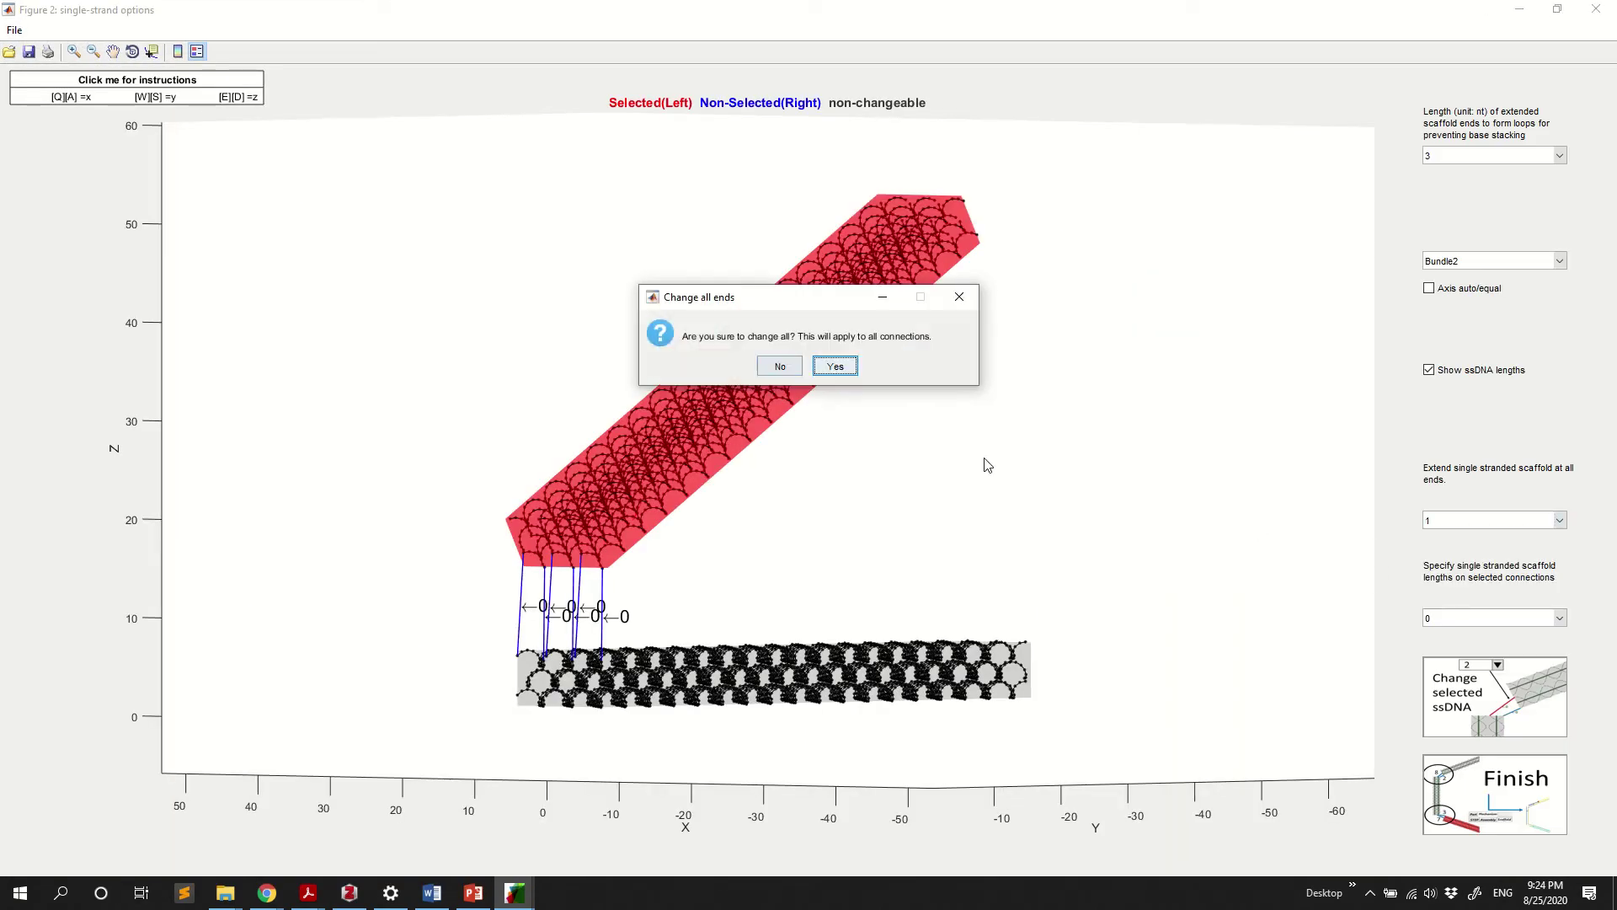
{"action": "left_click", "coordinate": [835, 365]}
{"action": "left_click", "coordinate": [132, 52]}
{"action": "left_click_drag", "start_coordinate": [699, 589], "coordinate": [584, 472]}
{"action": "left_click", "coordinate": [132, 51]}
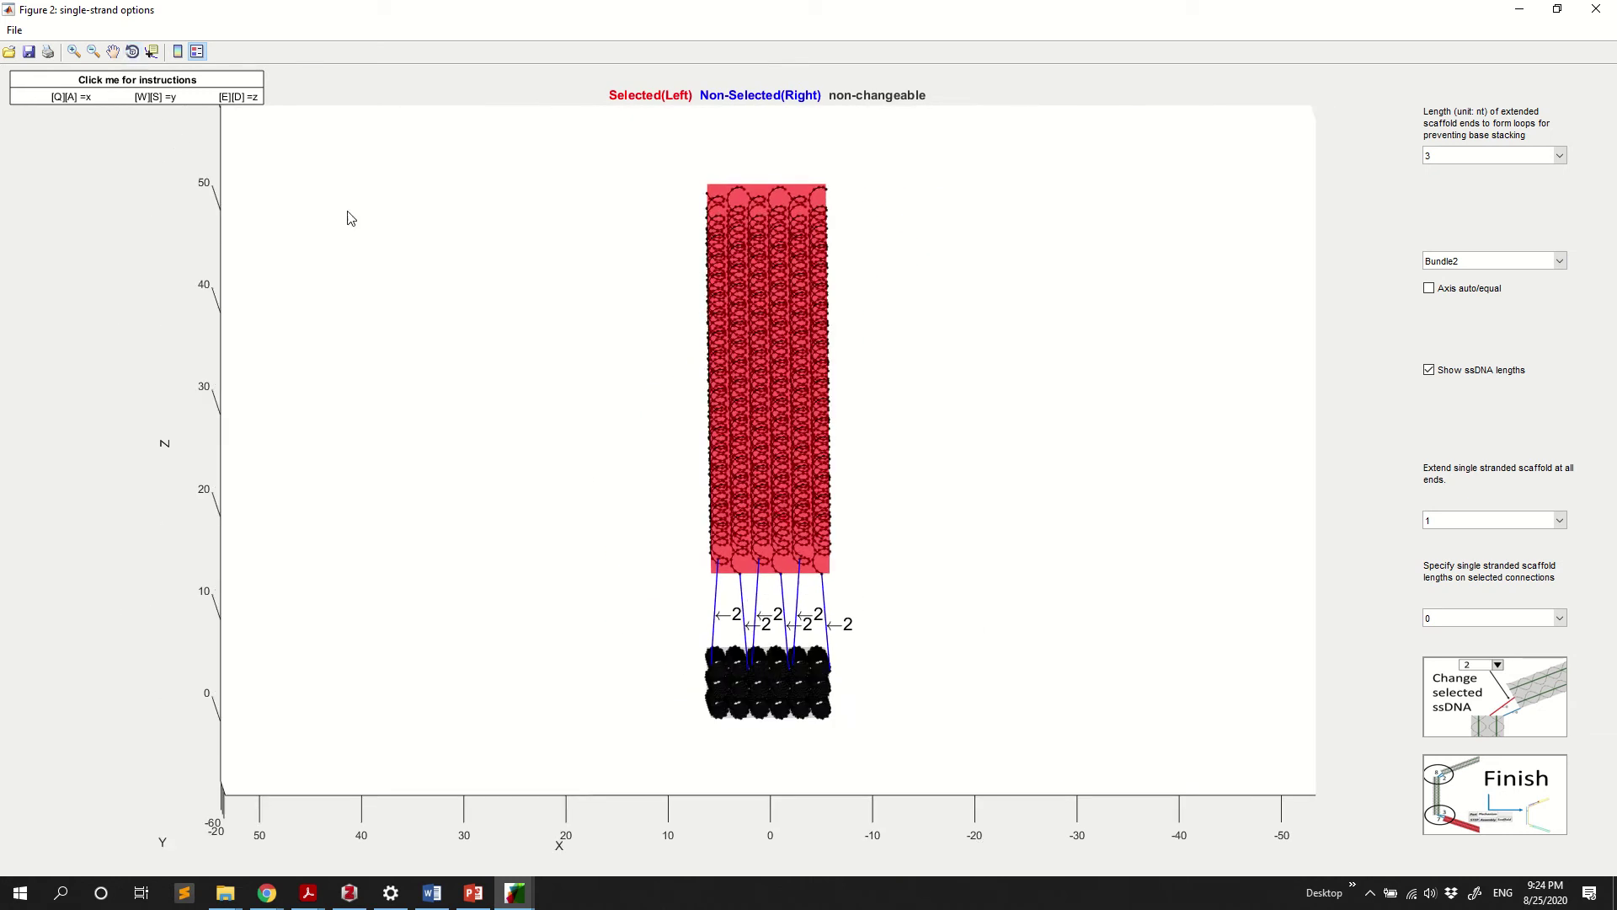
Set the selected connections to 12 nt ssDNA and extended scaffold ends to 5
{"action": "left_click", "coordinate": [797, 592]}
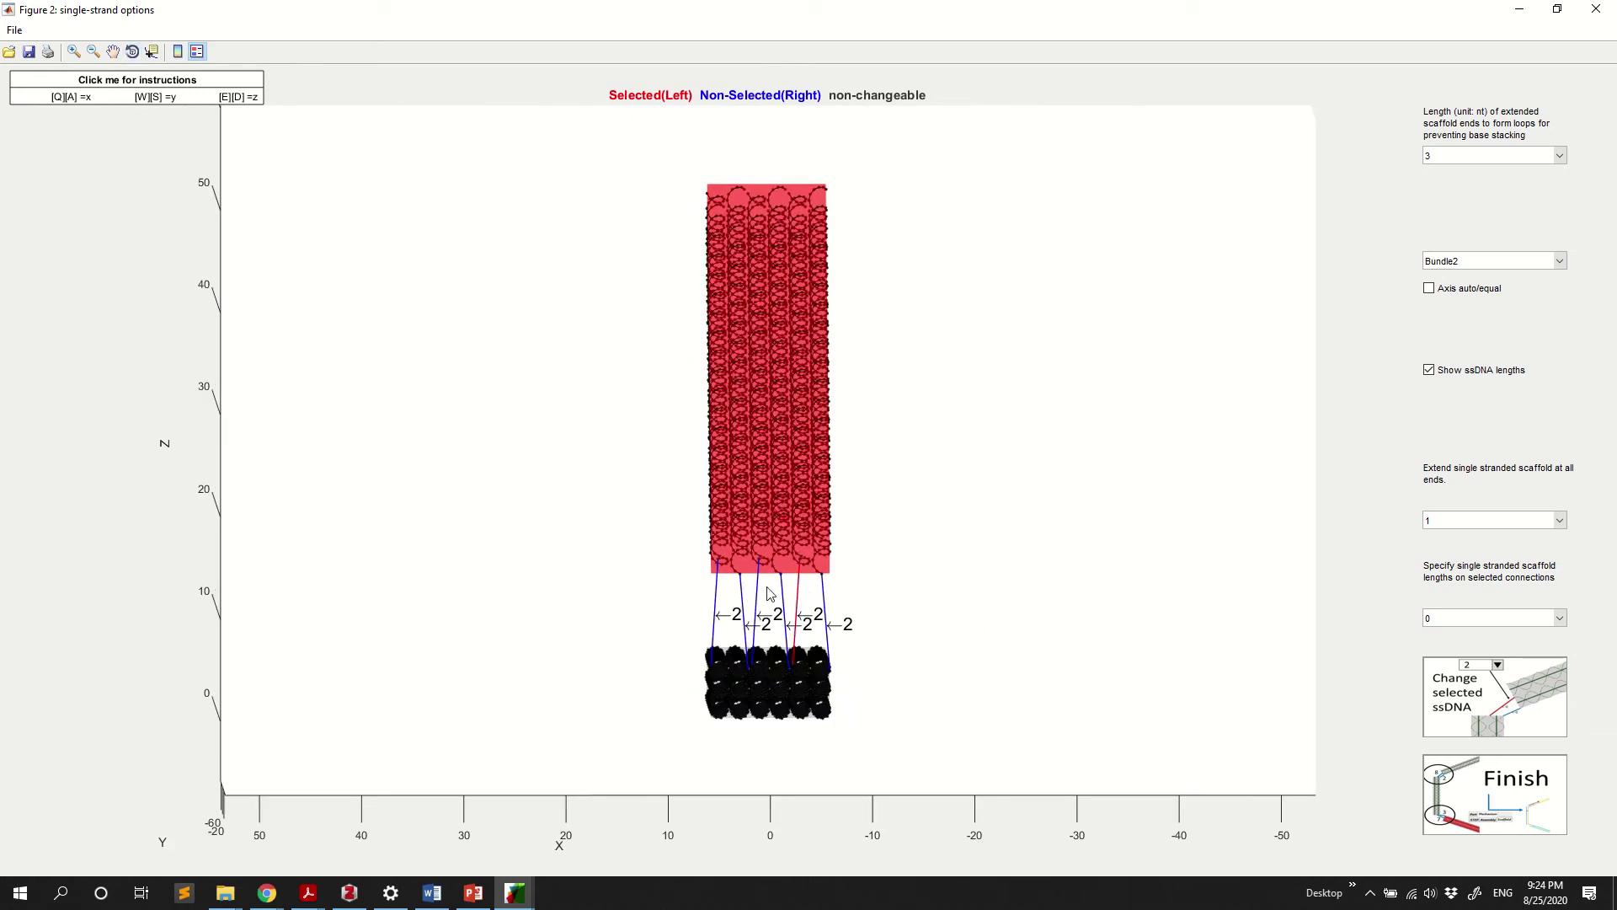
{"action": "left_click", "coordinate": [717, 603]}
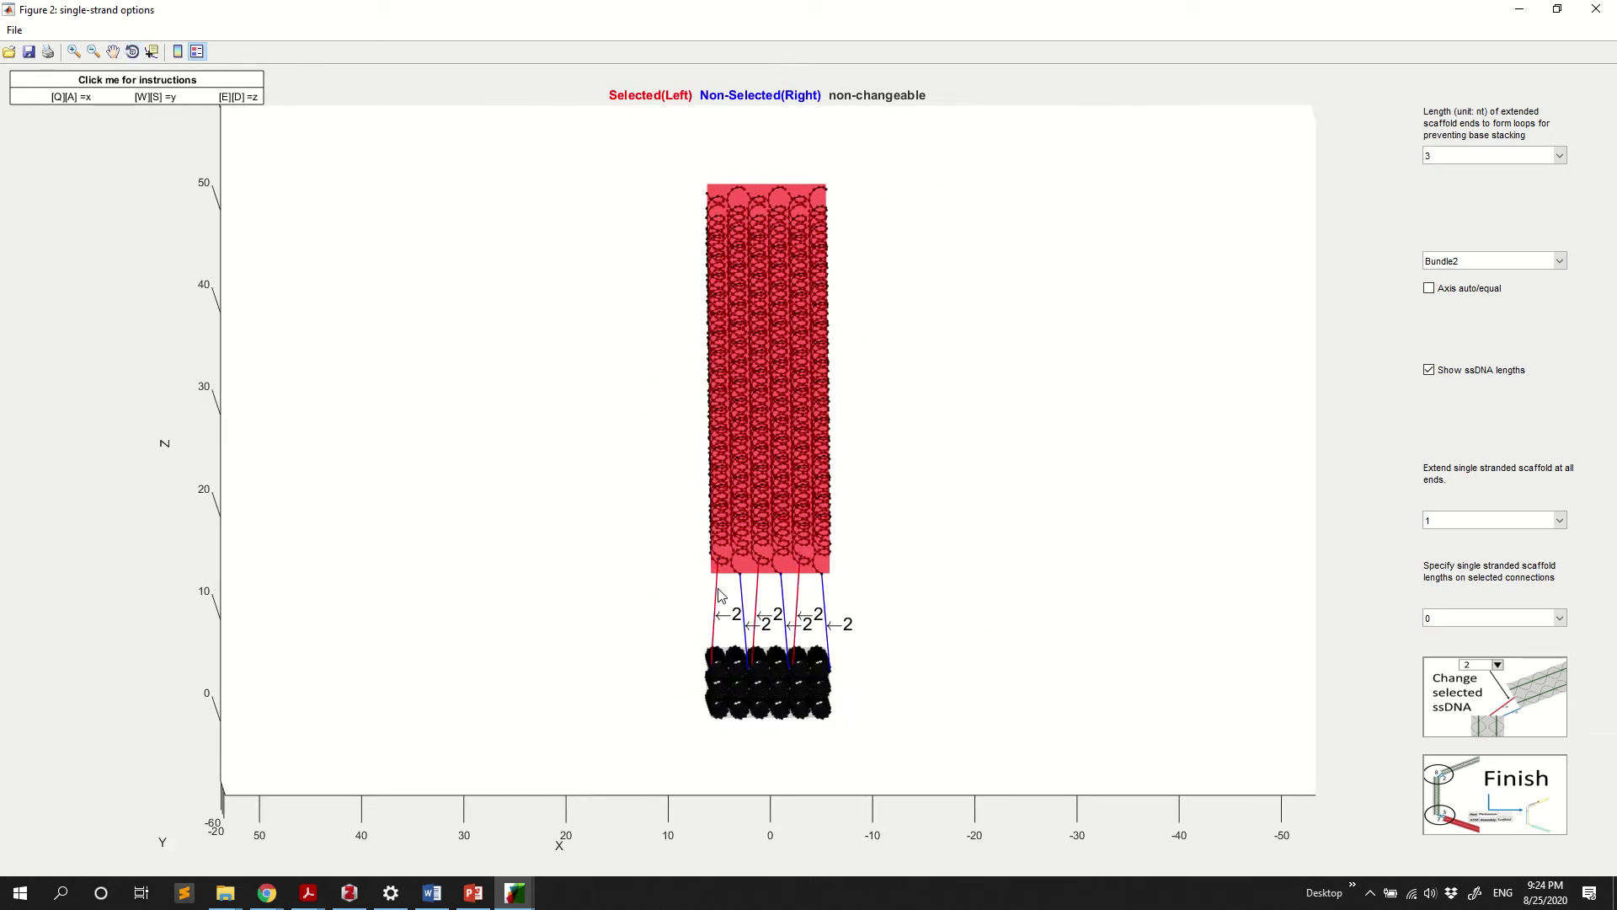
{"action": "left_click", "coordinate": [1543, 619]}
{"action": "left_click", "coordinate": [1436, 792]}
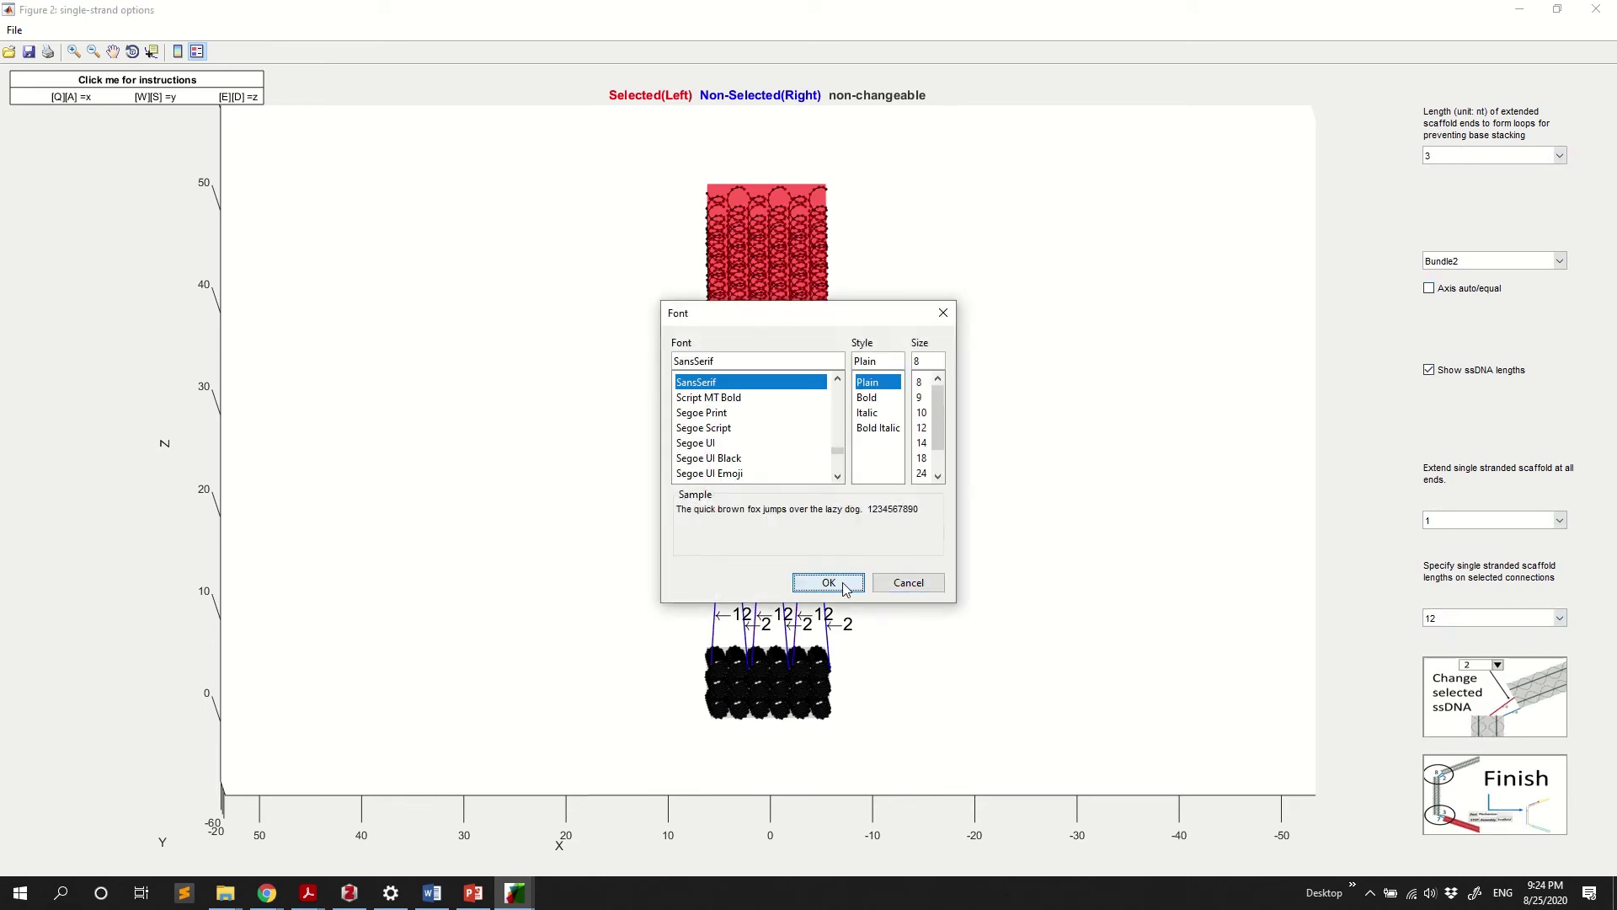
{"action": "left_click", "coordinate": [830, 581]}
{"action": "left_click", "coordinate": [1559, 156]}
{"action": "left_click", "coordinate": [1468, 227]}
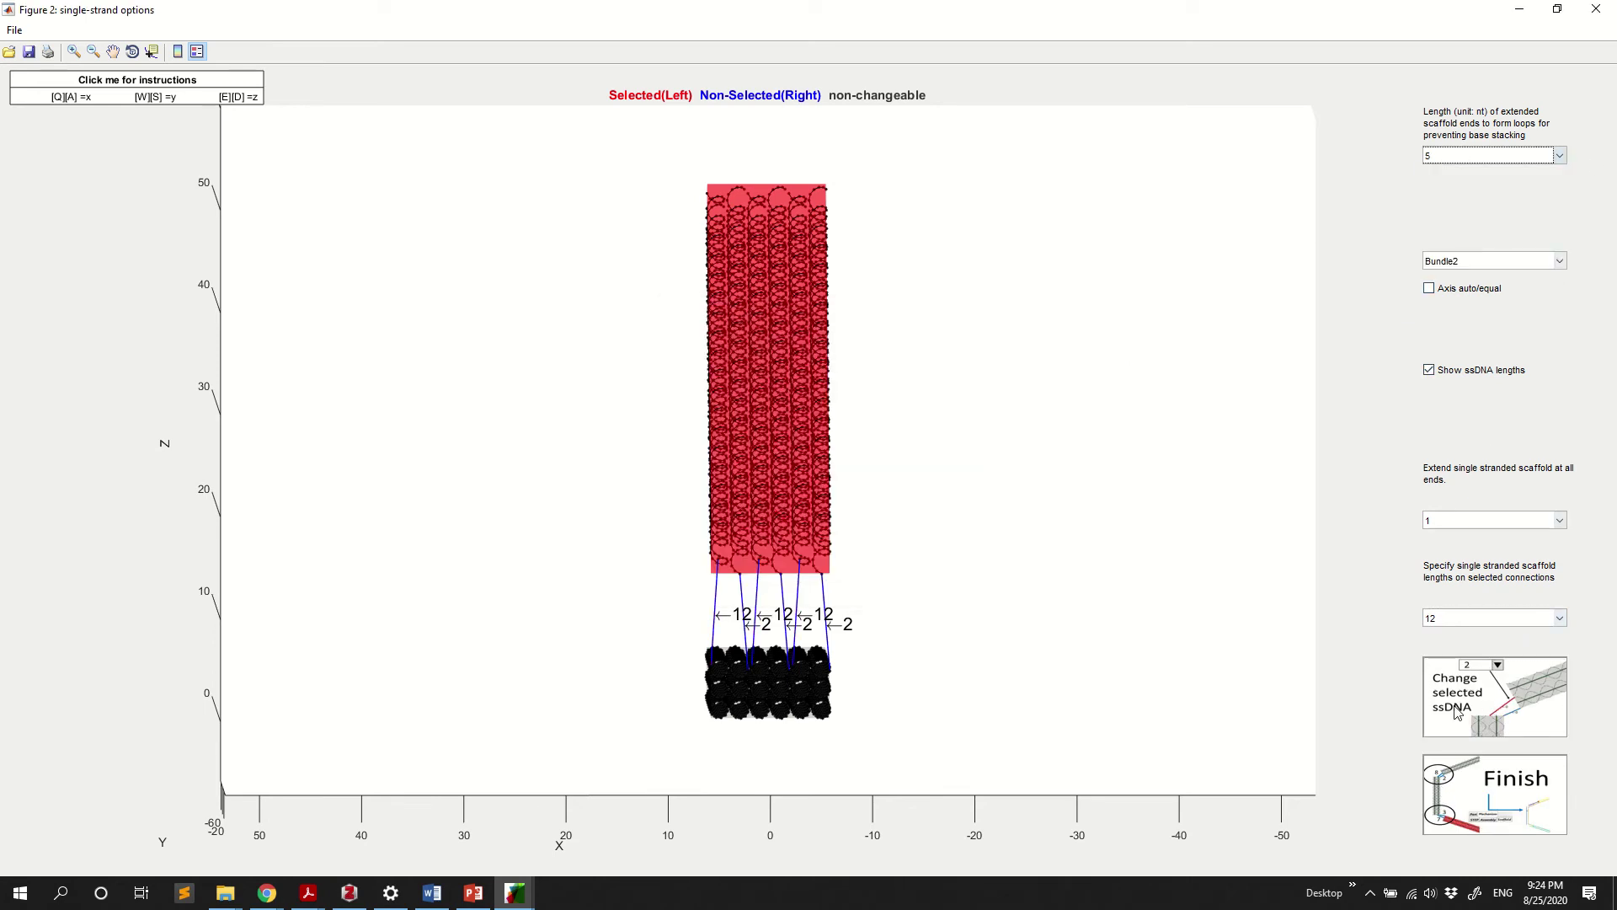
{"action": "left_click", "coordinate": [1469, 785]}
Compute the scaffold routing, inspect it in 3D, and start GetStaple staple routing
{"action": "left_click", "coordinate": [160, 112]}
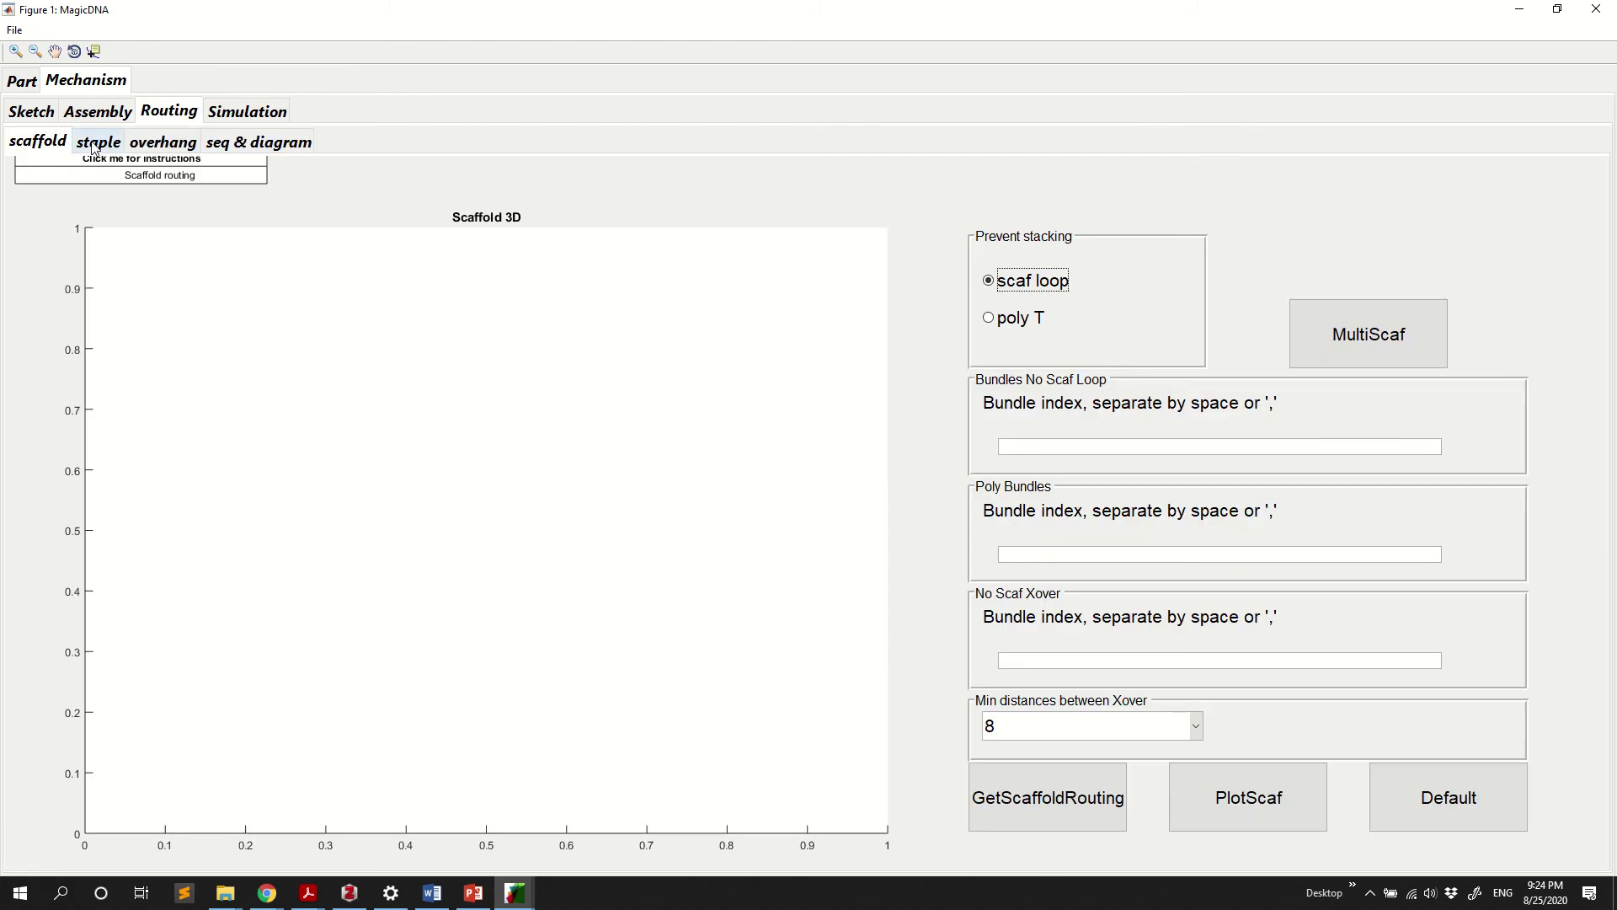
{"action": "left_click", "coordinate": [1028, 810]}
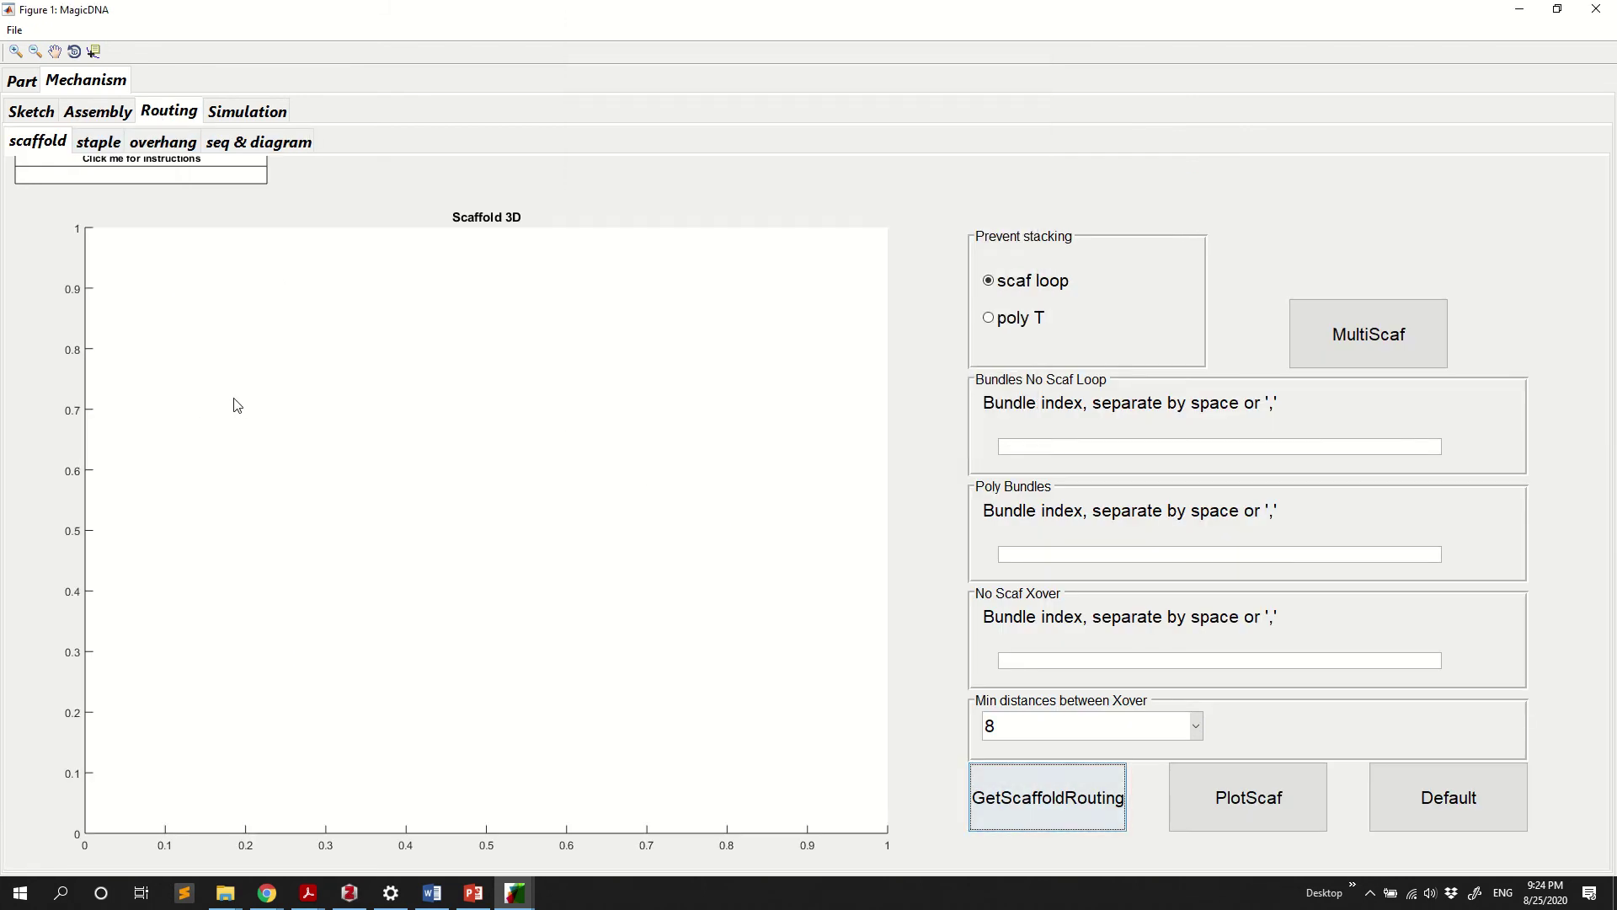
{"action": "left_click", "coordinate": [75, 52]}
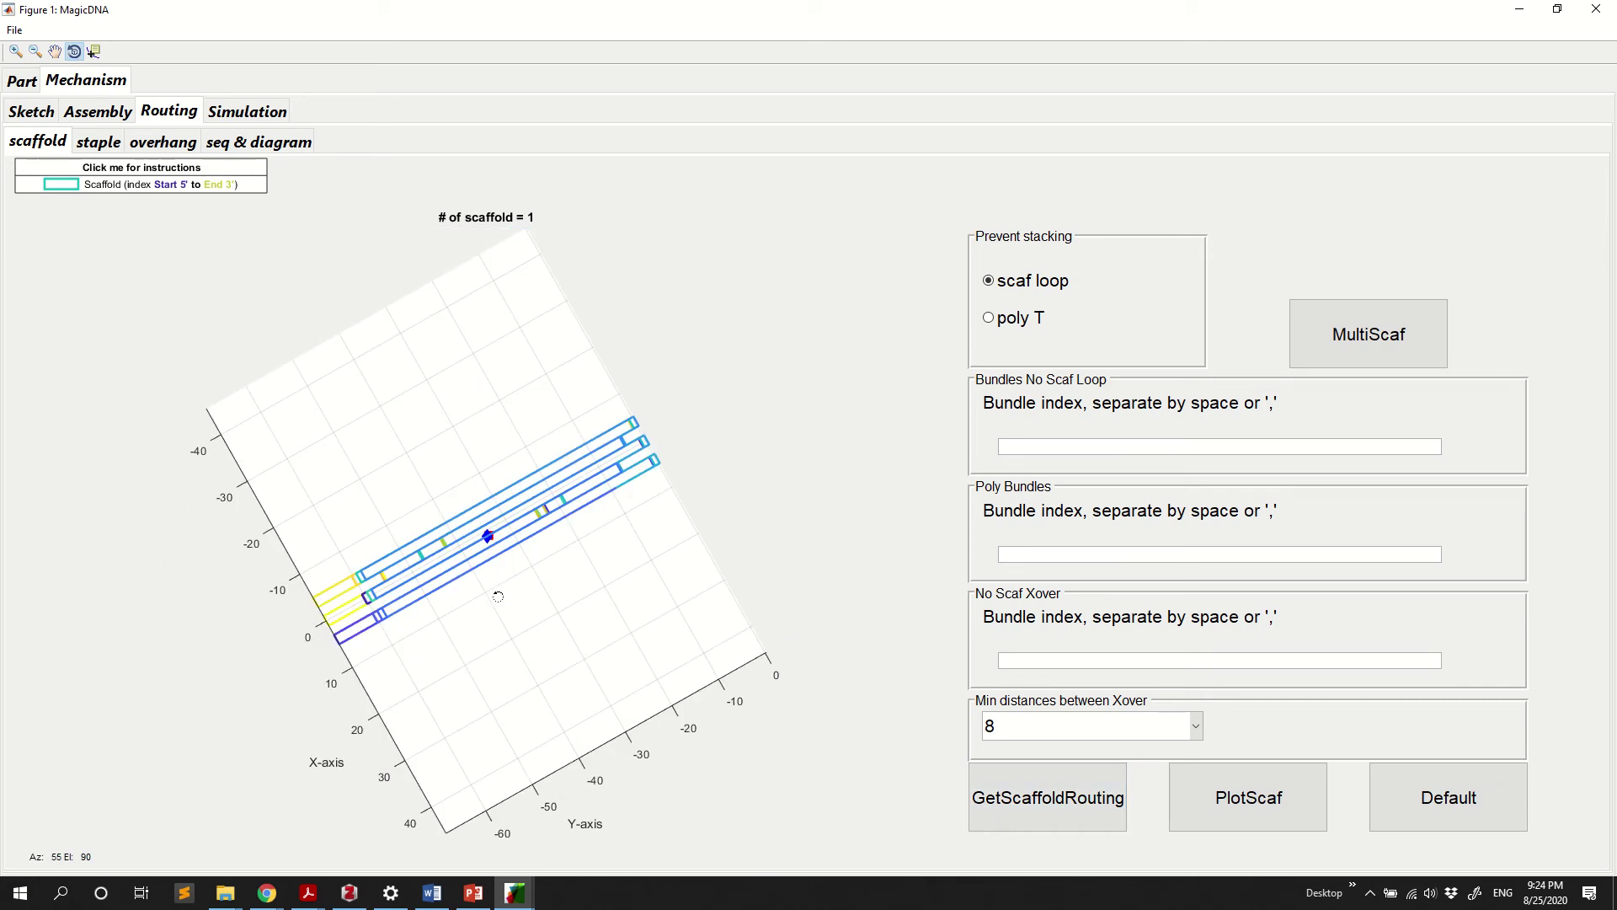
{"action": "mouse_move", "coordinate": [471, 471]}
{"action": "left_mouse_down"}
{"action": "mouse_move", "coordinate": [679, 534]}
{"action": "mouse_move", "coordinate": [804, 508]}
{"action": "mouse_move", "coordinate": [447, 603]}
{"action": "mouse_move", "coordinate": [337, 651]}
{"action": "mouse_move", "coordinate": [246, 650]}
{"action": "left_mouse_up"}
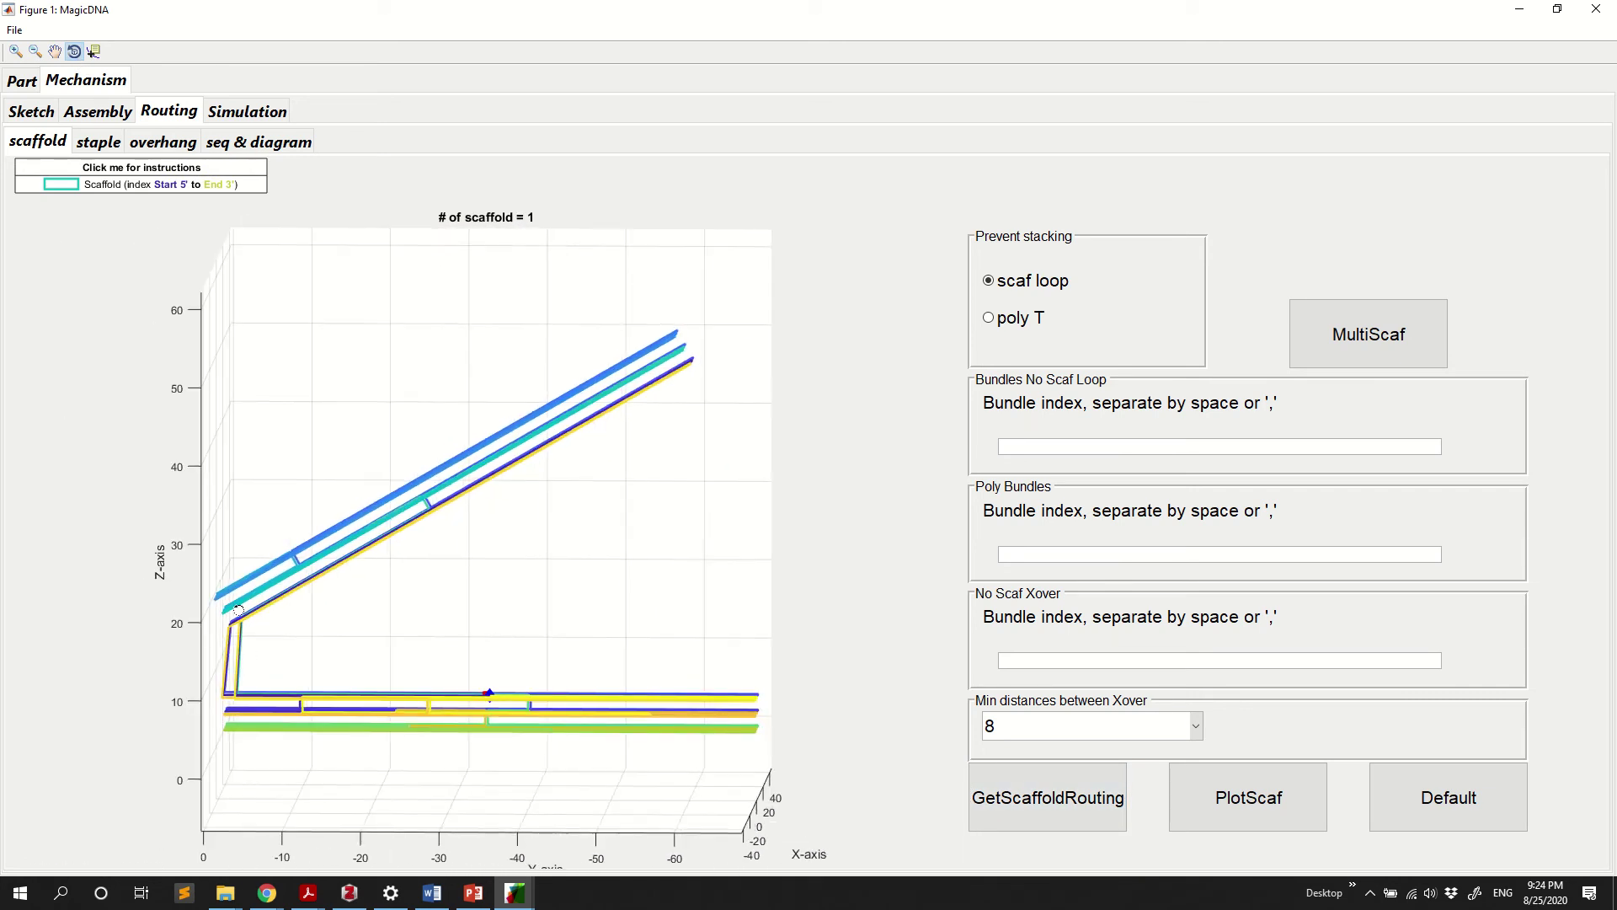
{"action": "left_click", "coordinate": [75, 51]}
{"action": "left_click", "coordinate": [98, 141]}
{"action": "left_click", "coordinate": [1177, 819]}
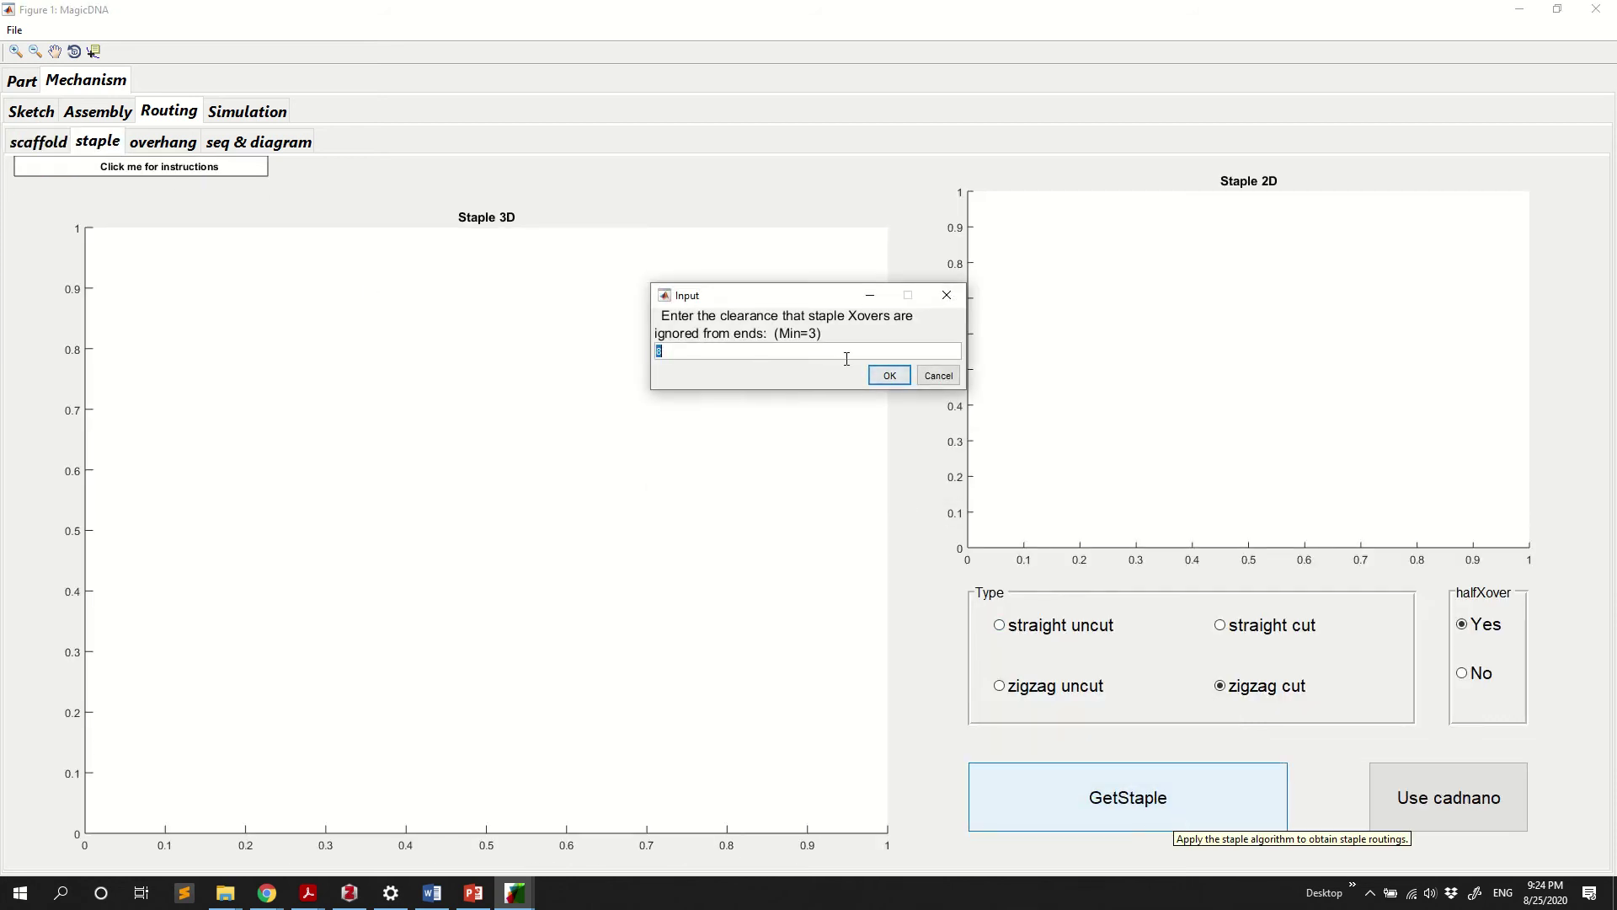
Accept the default crossover clearance and rotate the routed staples to an oblique 3D view
{"action": "left_click", "coordinate": [889, 374]}
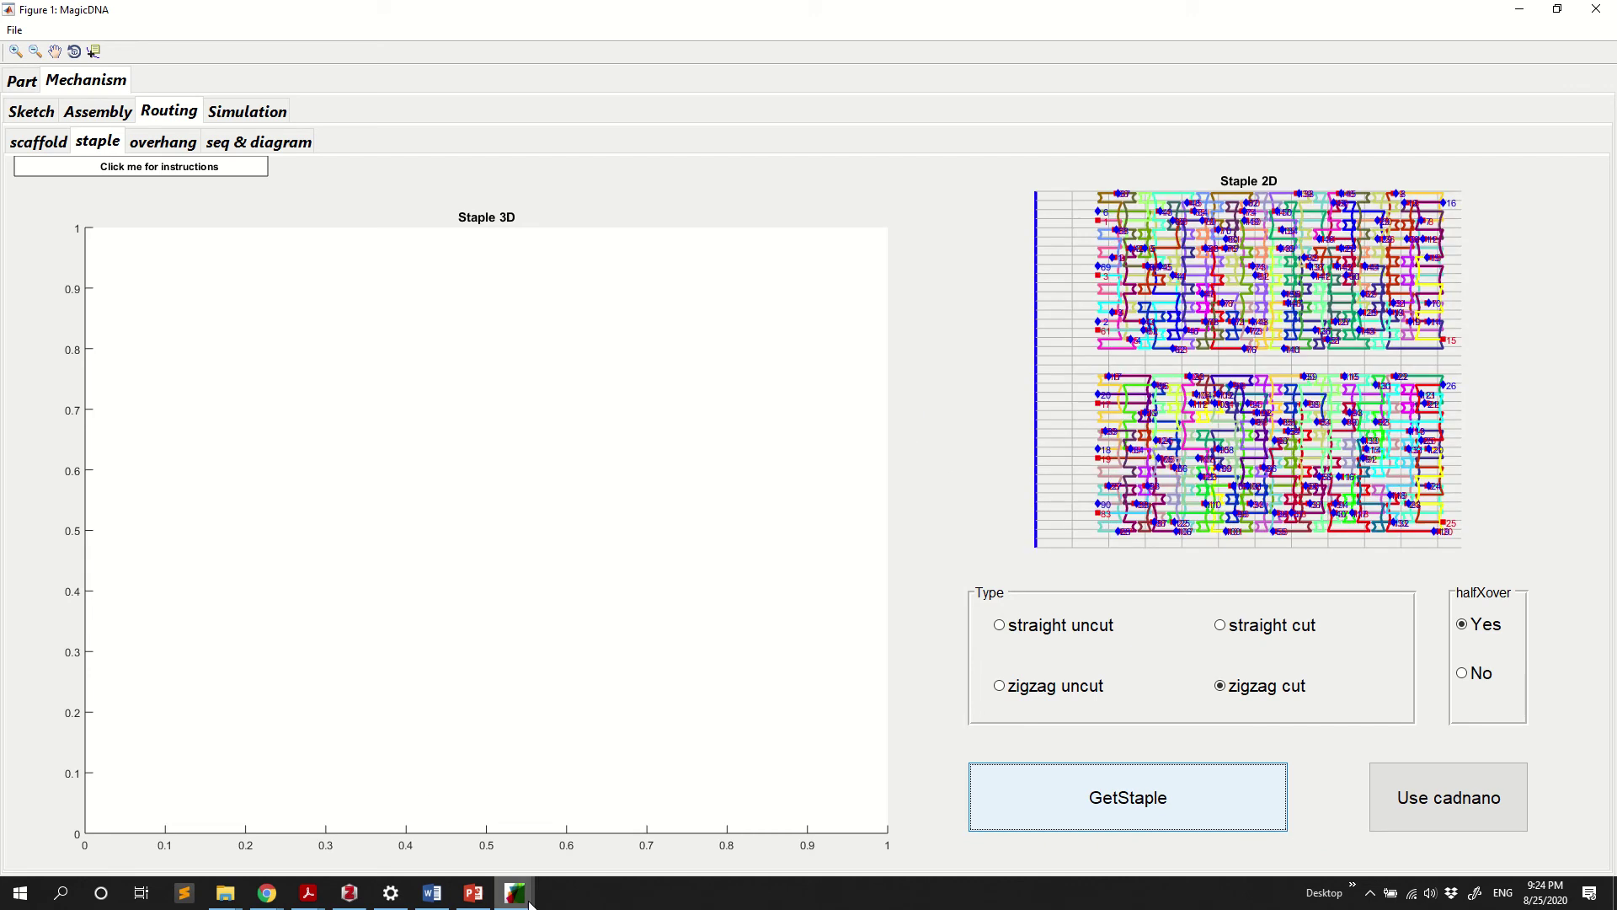
{"action": "left_click", "coordinate": [74, 52]}
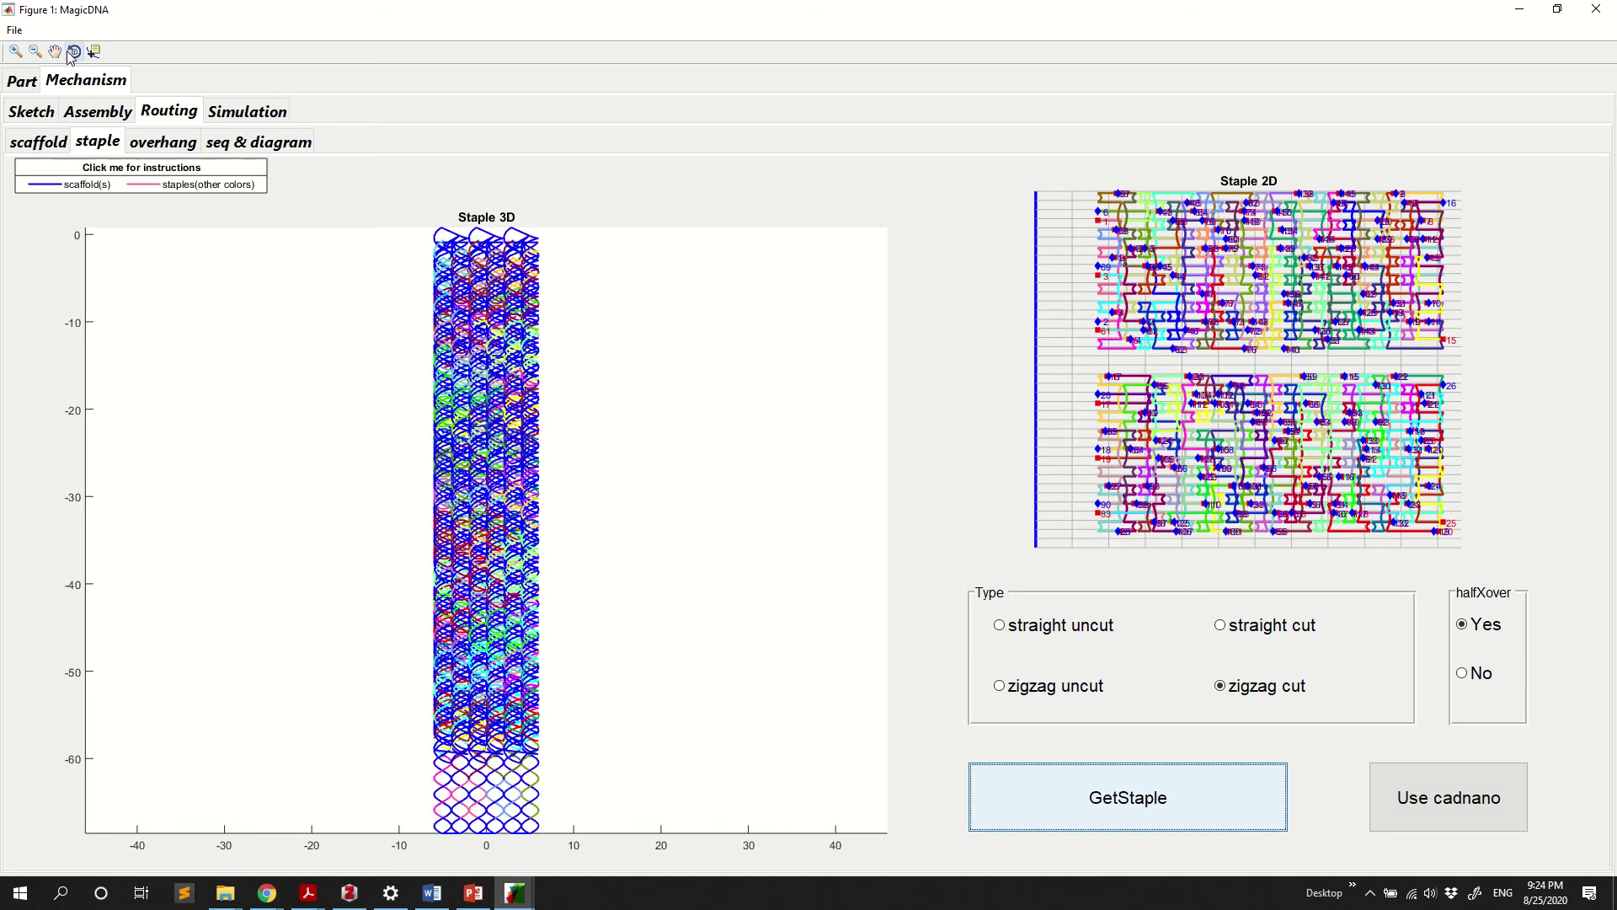
{"action": "mouse_move", "coordinate": [505, 506]}
{"action": "left_mouse_down"}
{"action": "mouse_move", "coordinate": [661, 473]}
{"action": "mouse_move", "coordinate": [522, 387]}
{"action": "left_mouse_up"}
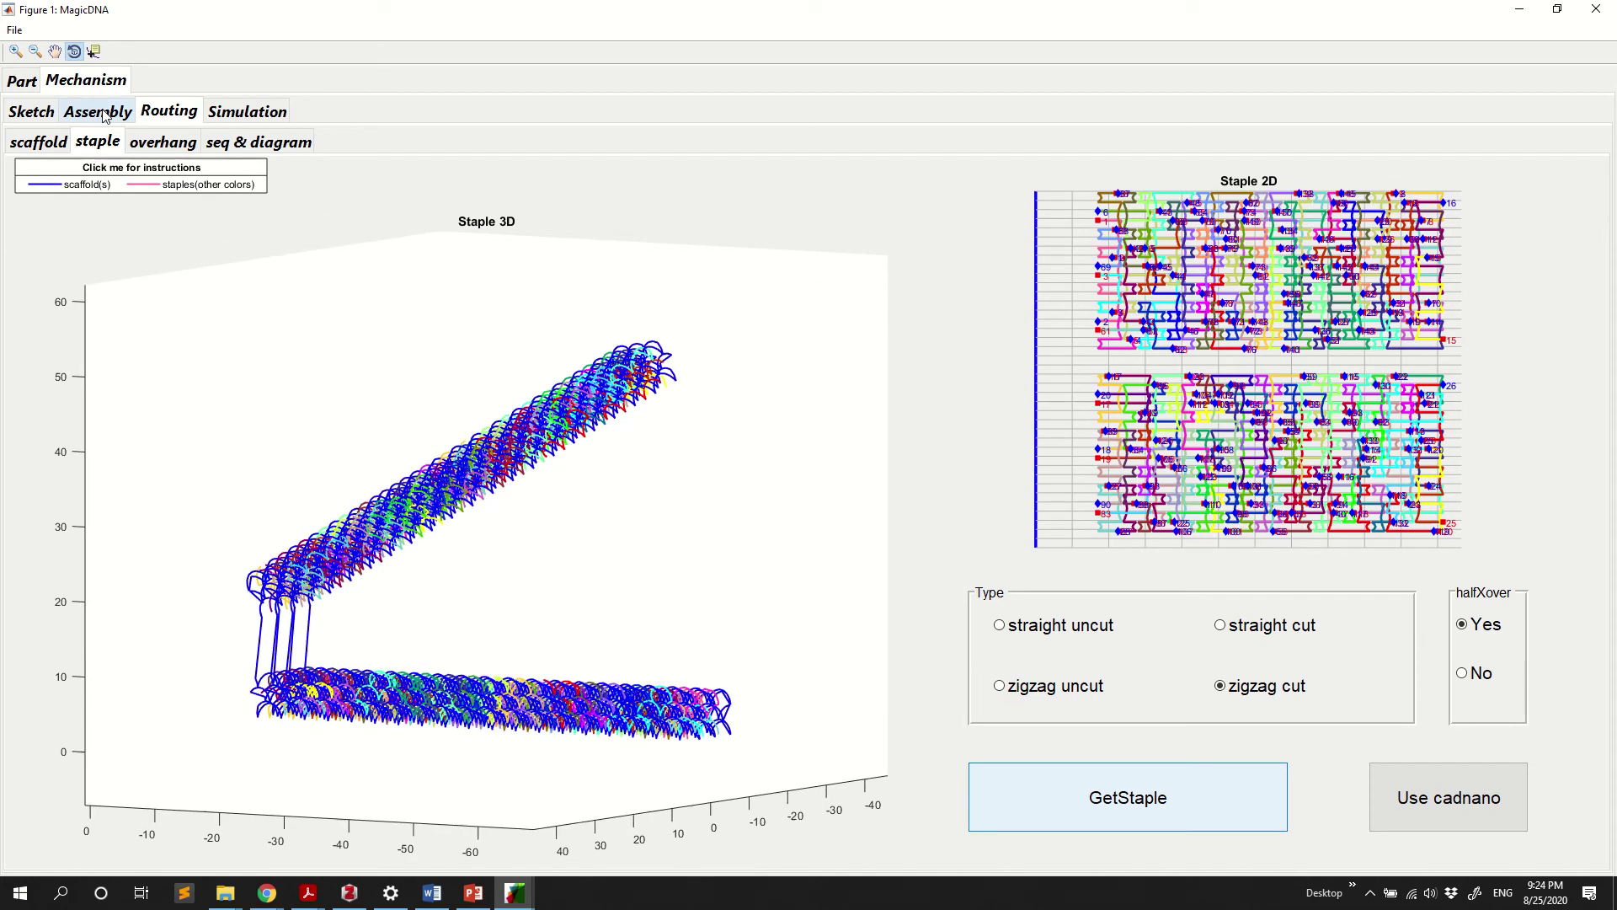
{"action": "left_click", "coordinate": [74, 52]}
Preview sequences with staples colored by 5' in bundles and scaffold p7249, skipping inspection
{"action": "left_click", "coordinate": [259, 140]}
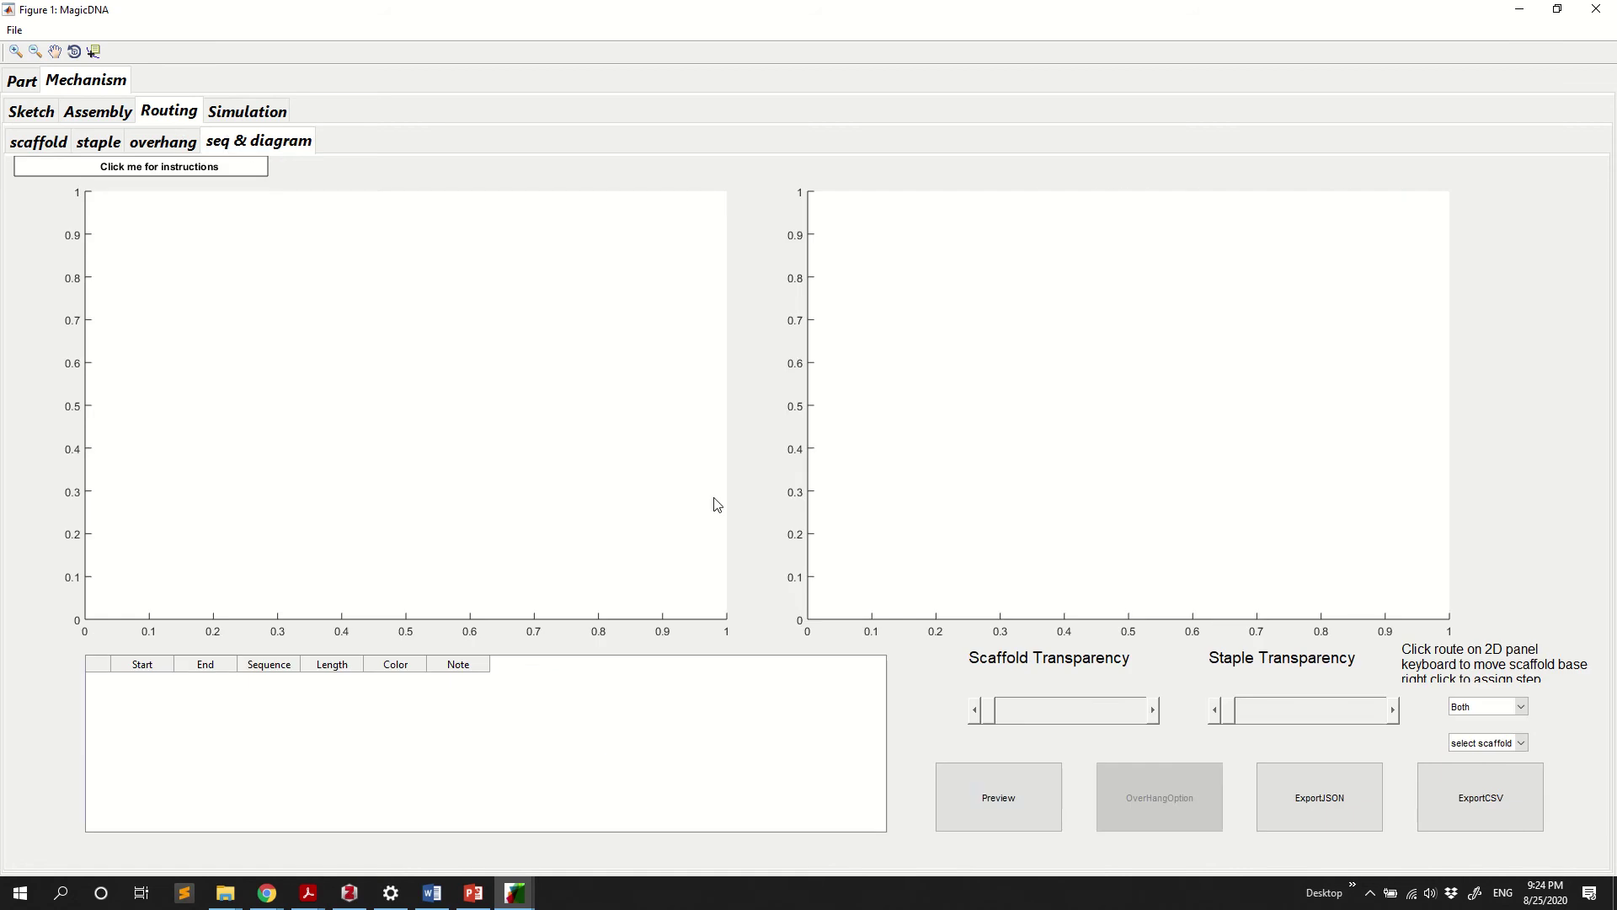
{"action": "left_click", "coordinate": [998, 776]}
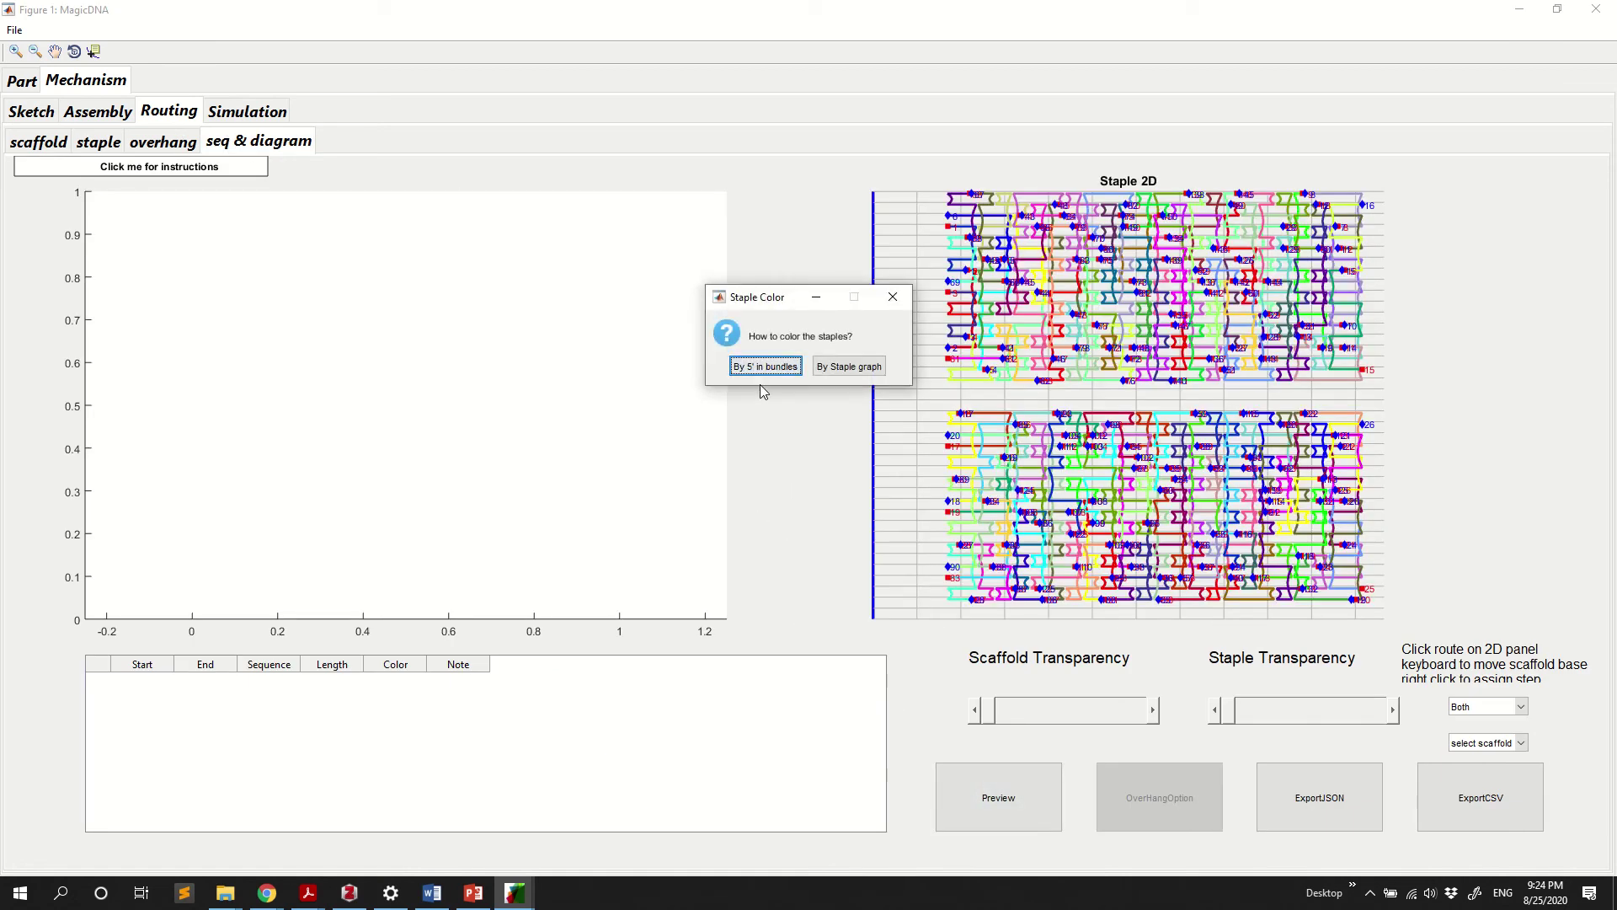
{"action": "left_click", "coordinate": [765, 365]}
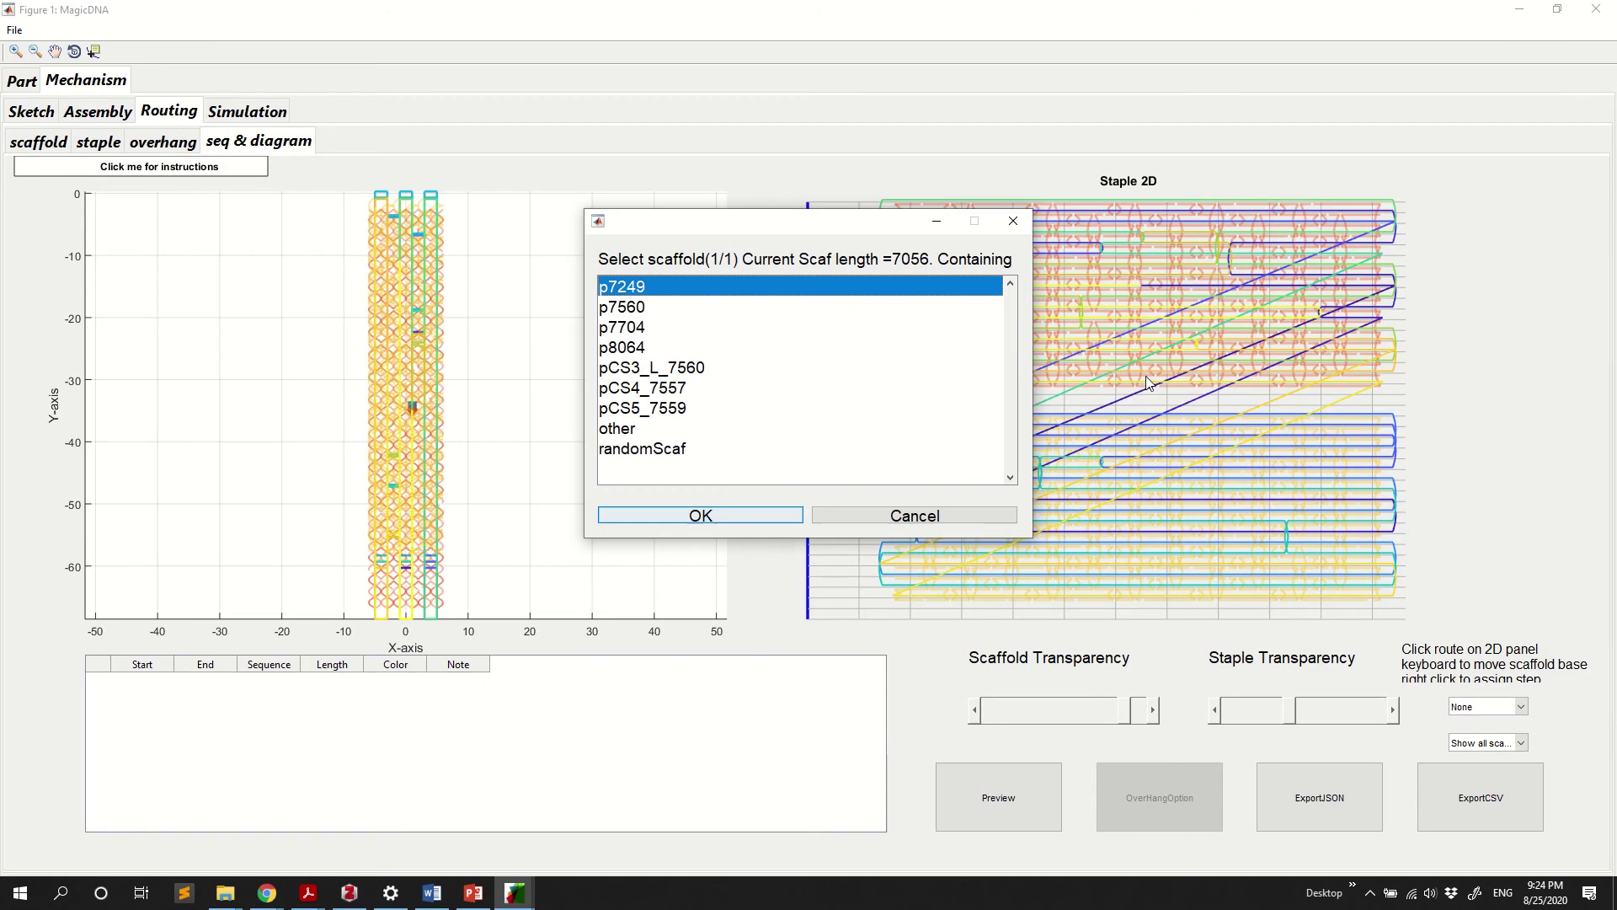
{"action": "left_click", "coordinate": [727, 516]}
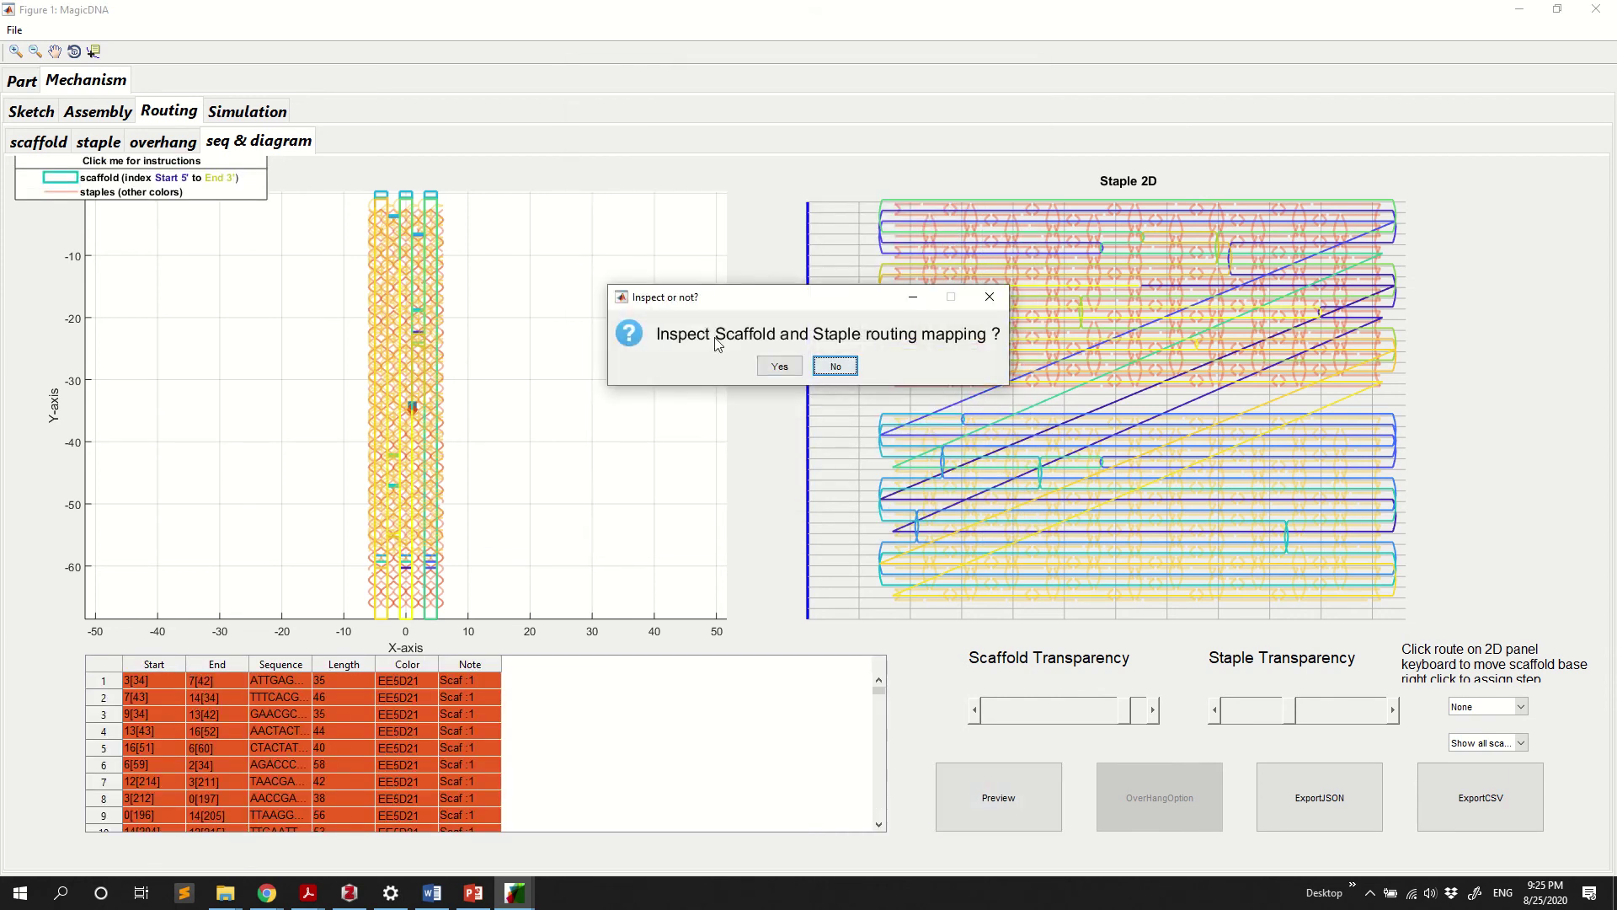
{"action": "left_click", "coordinate": [851, 376]}
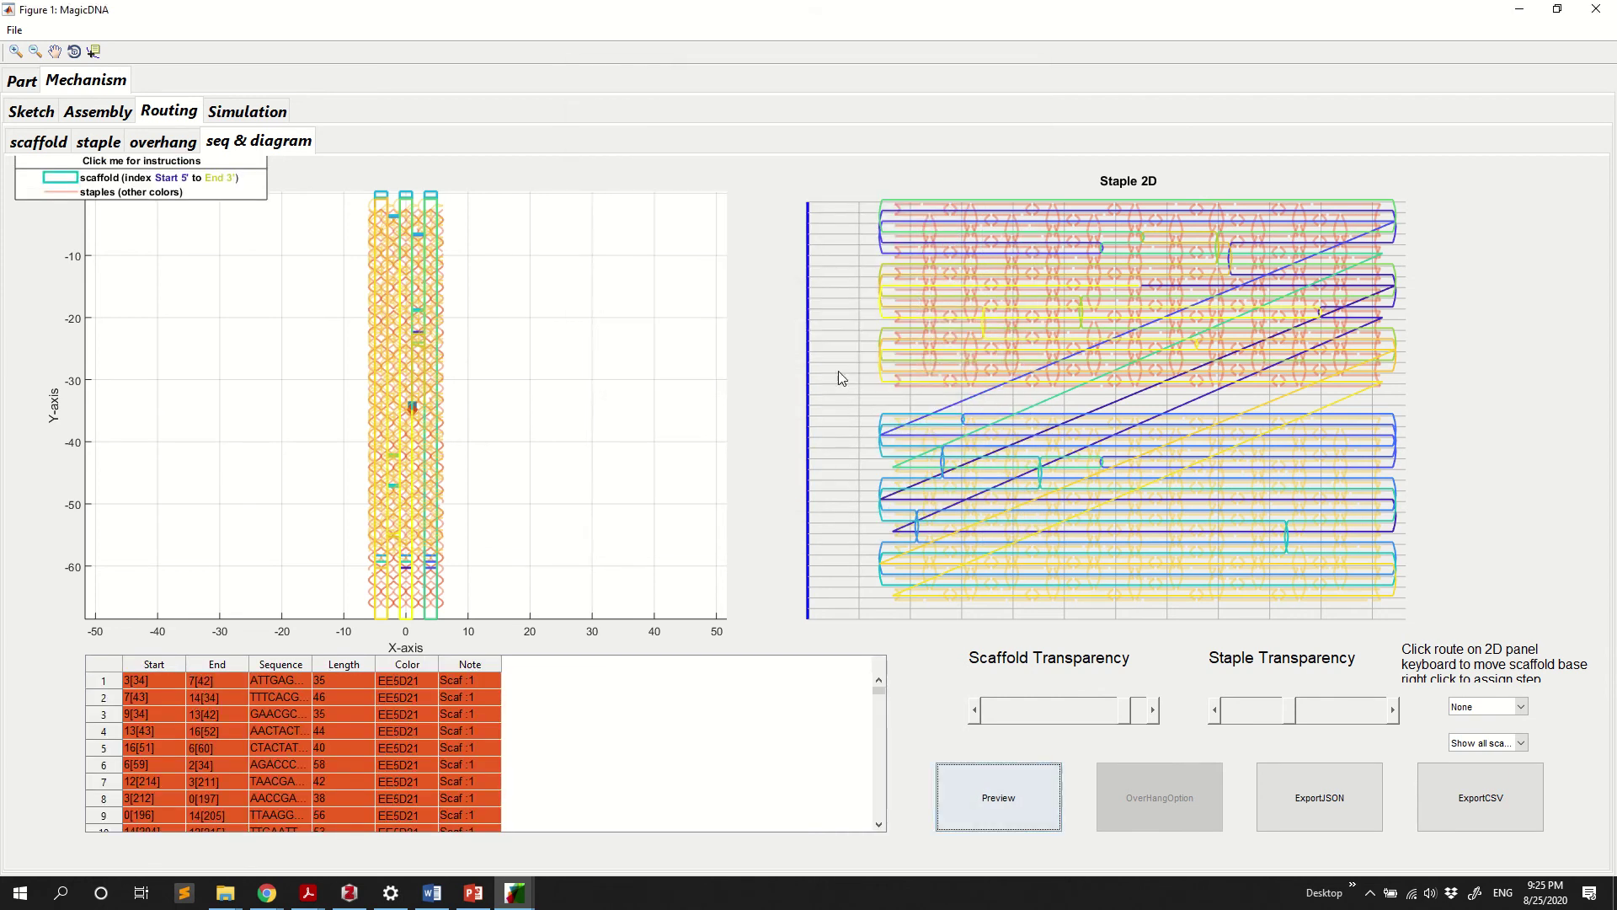
Rotate the scaffold model to a side view and start the caDNAno JSON export
{"action": "mouse_move", "coordinate": [328, 407]}
{"action": "left_mouse_down"}
{"action": "mouse_move", "coordinate": [508, 327]}
{"action": "mouse_move", "coordinate": [505, 269]}
{"action": "left_mouse_up"}
{"action": "left_click", "coordinate": [74, 50]}
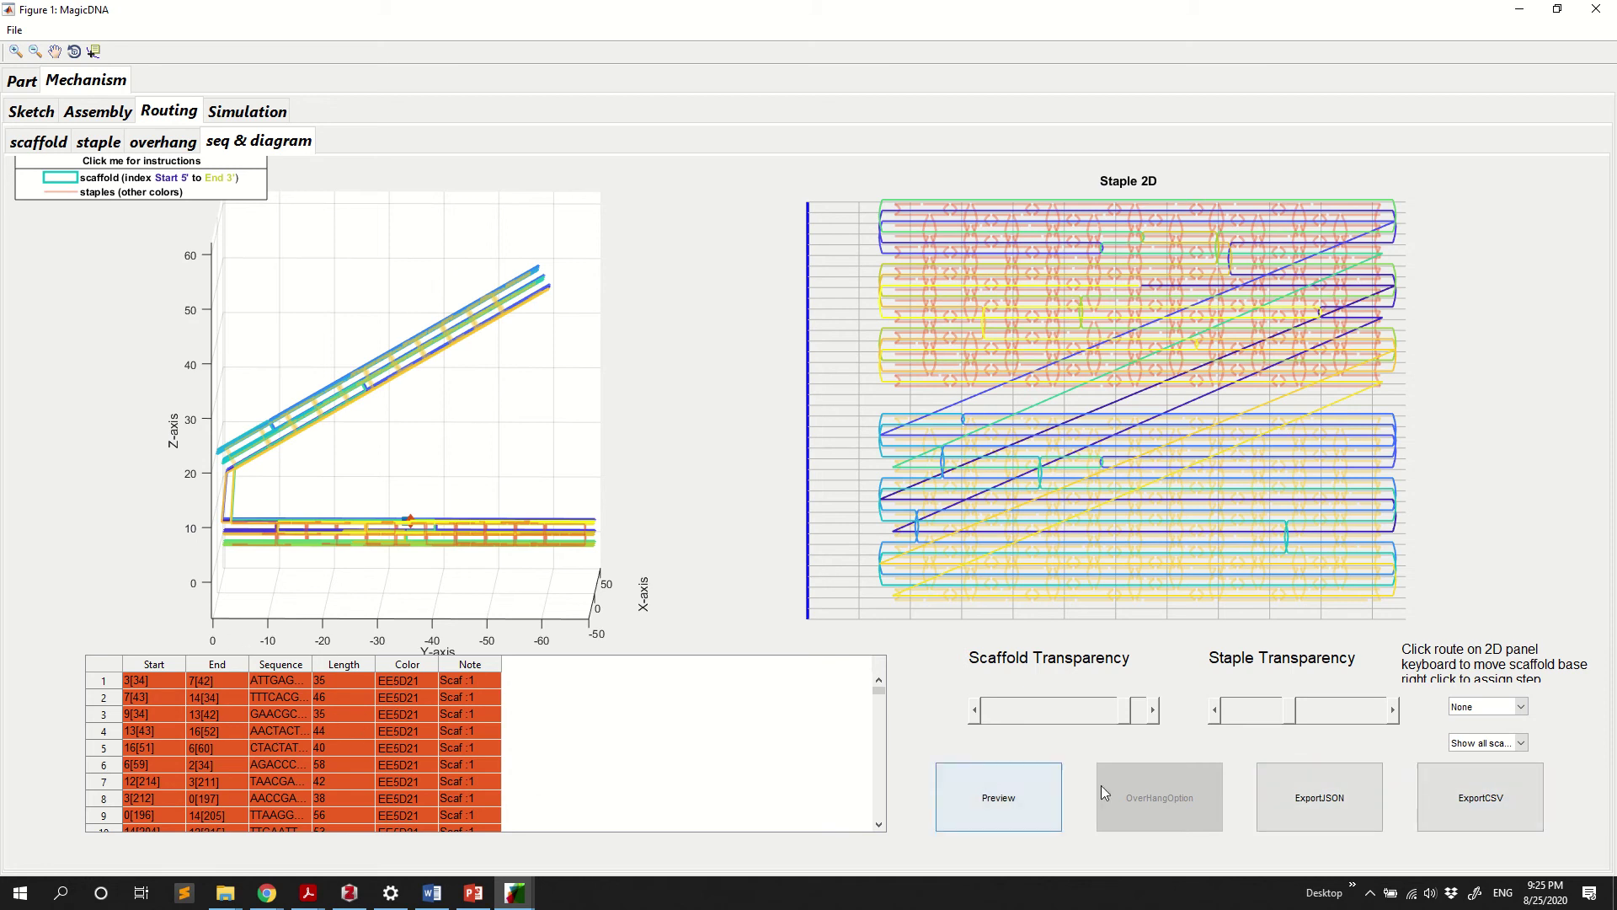
{"action": "left_click", "coordinate": [1281, 787]}
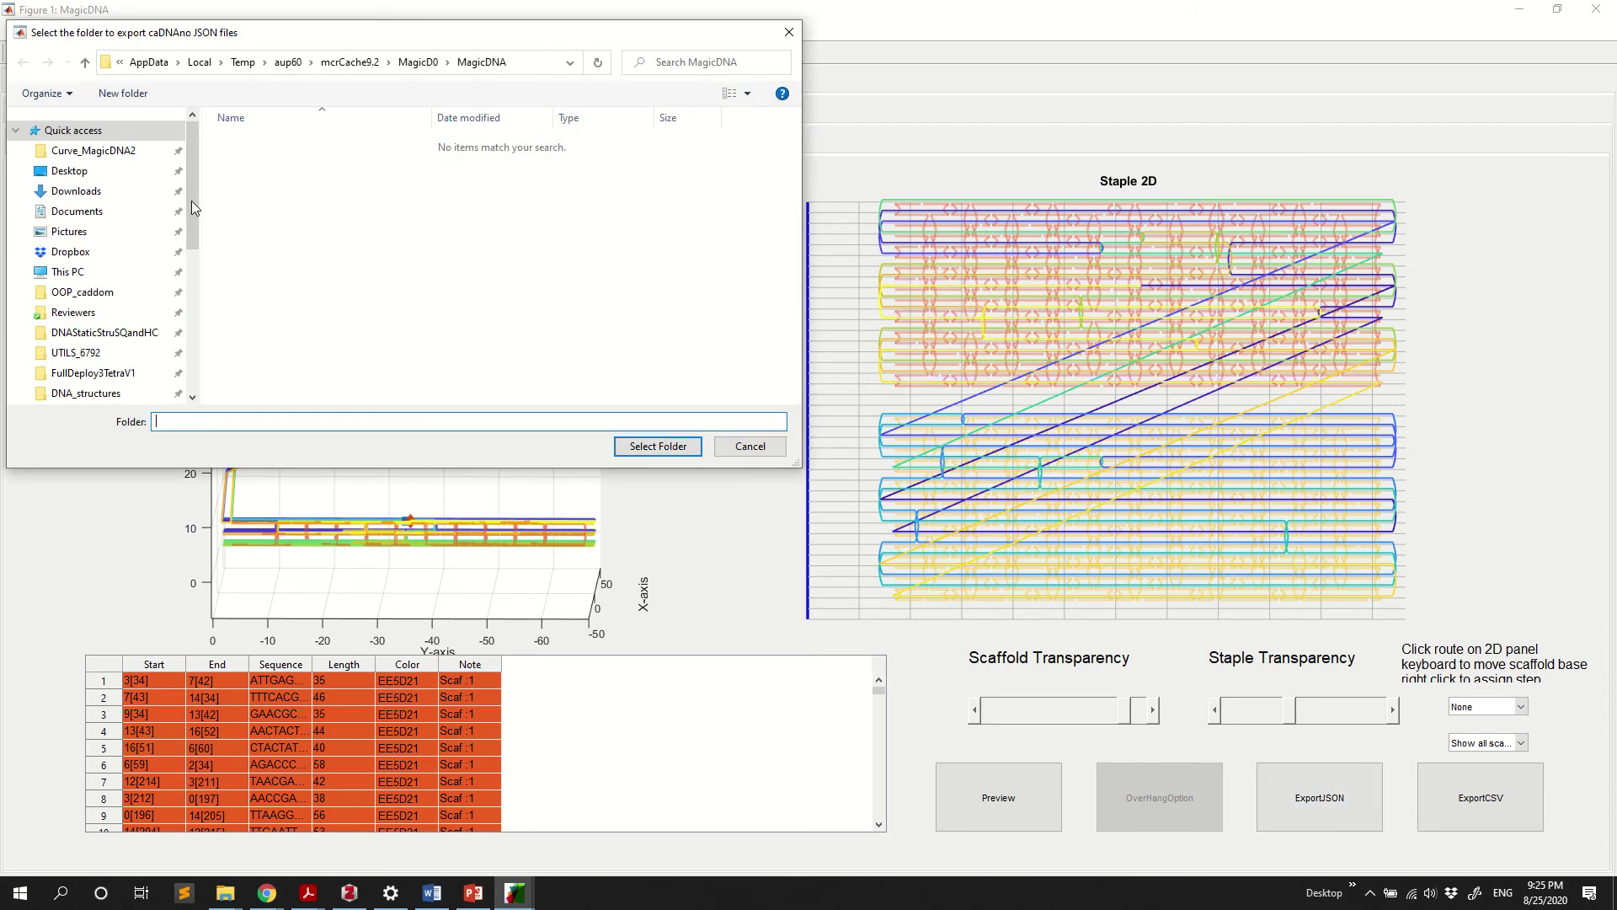
Create a Demo folder on the Desktop as export target and name the files DemoJSON
{"action": "left_click", "coordinate": [69, 170]}
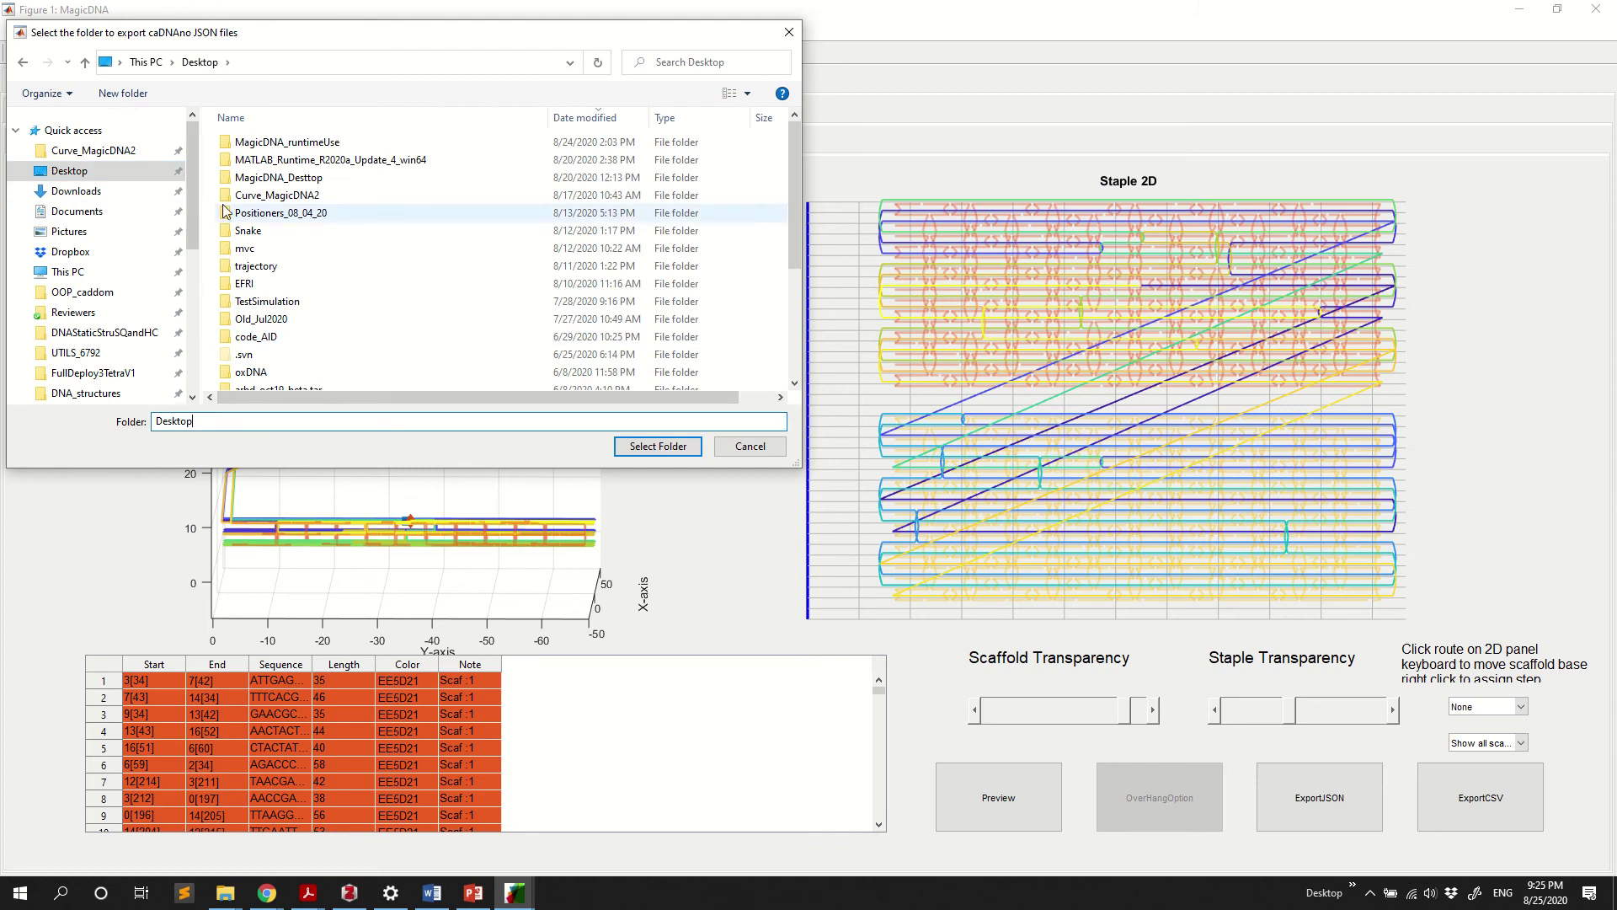
{"action": "left_click", "coordinate": [125, 96]}
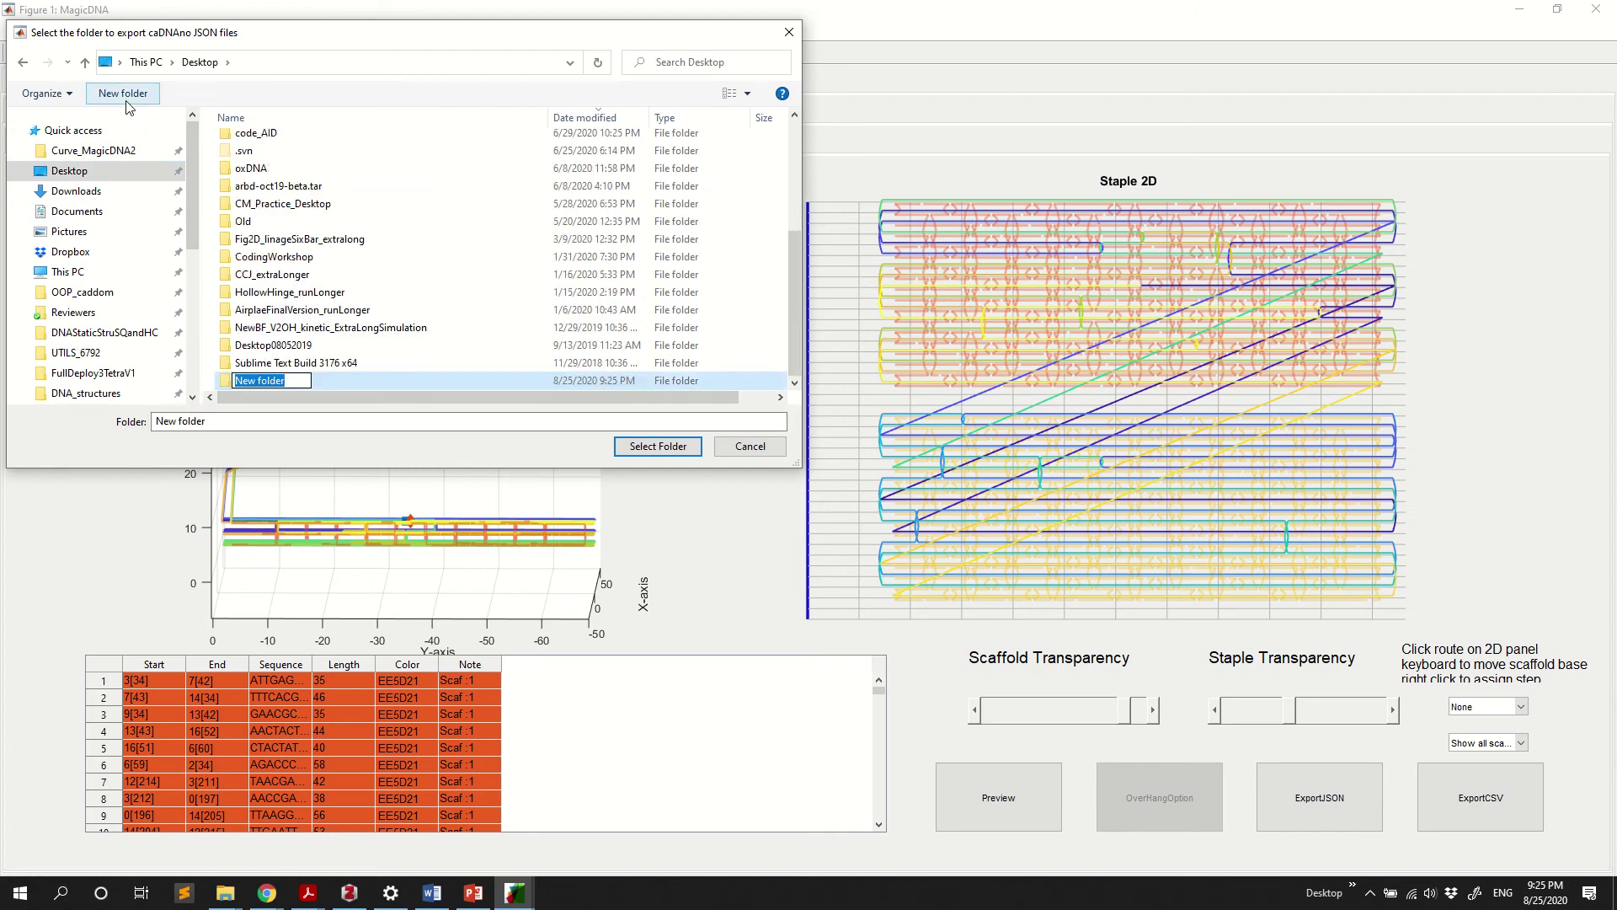
{"action": "type", "text": "Demo"}
{"action": "key", "text": "Return"}
{"action": "double_click", "coordinate": [286, 380]}
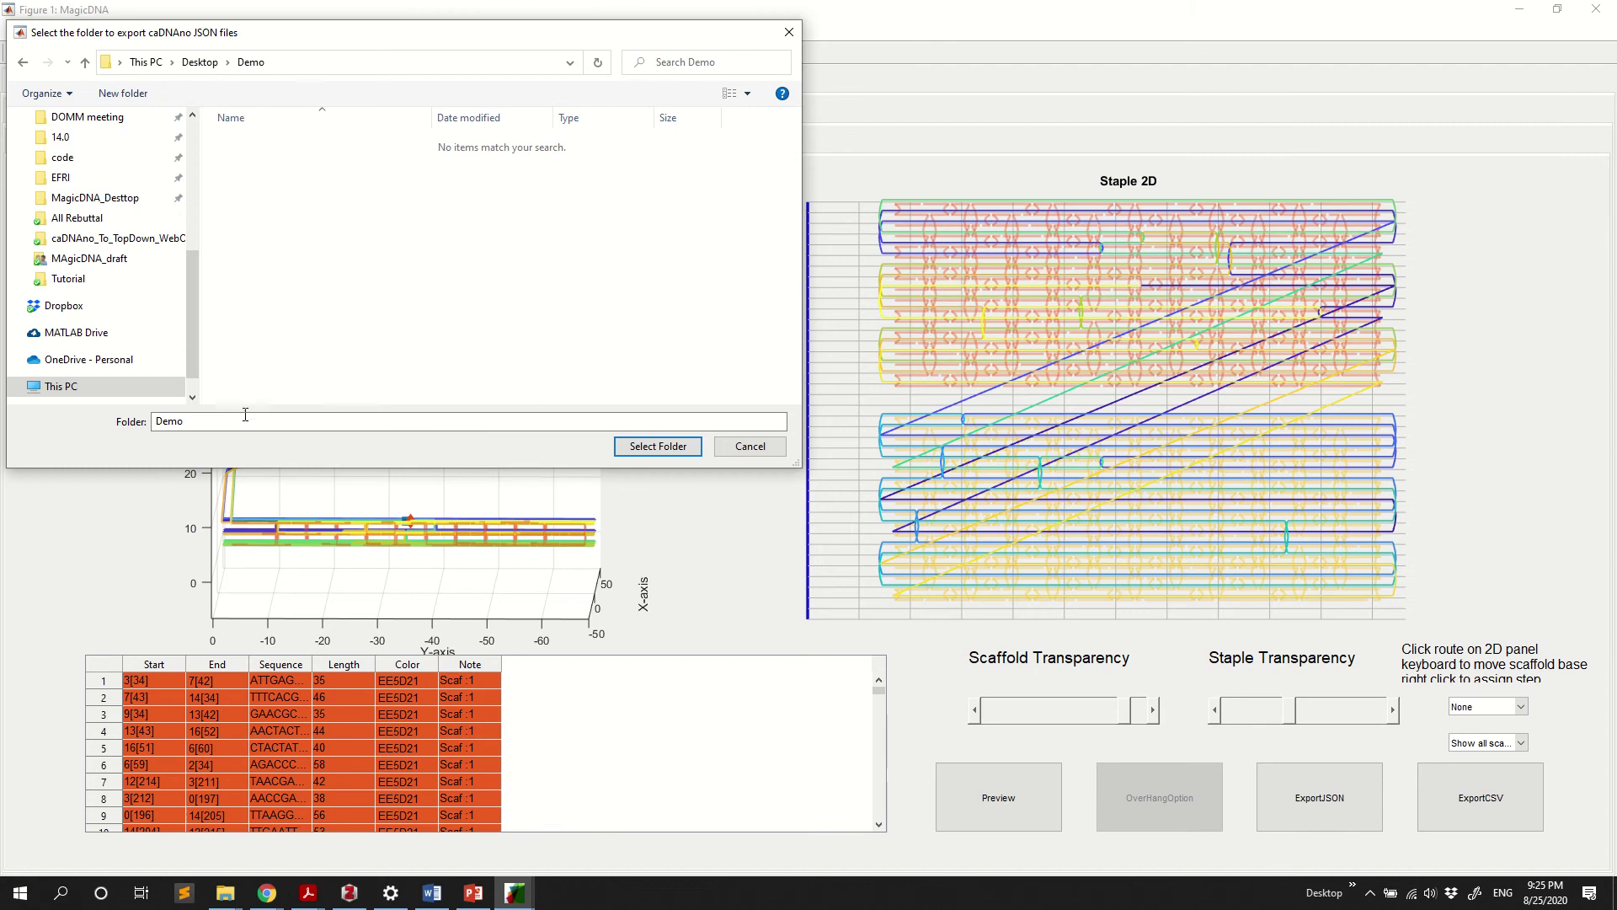
{"action": "left_click", "coordinate": [644, 450]}
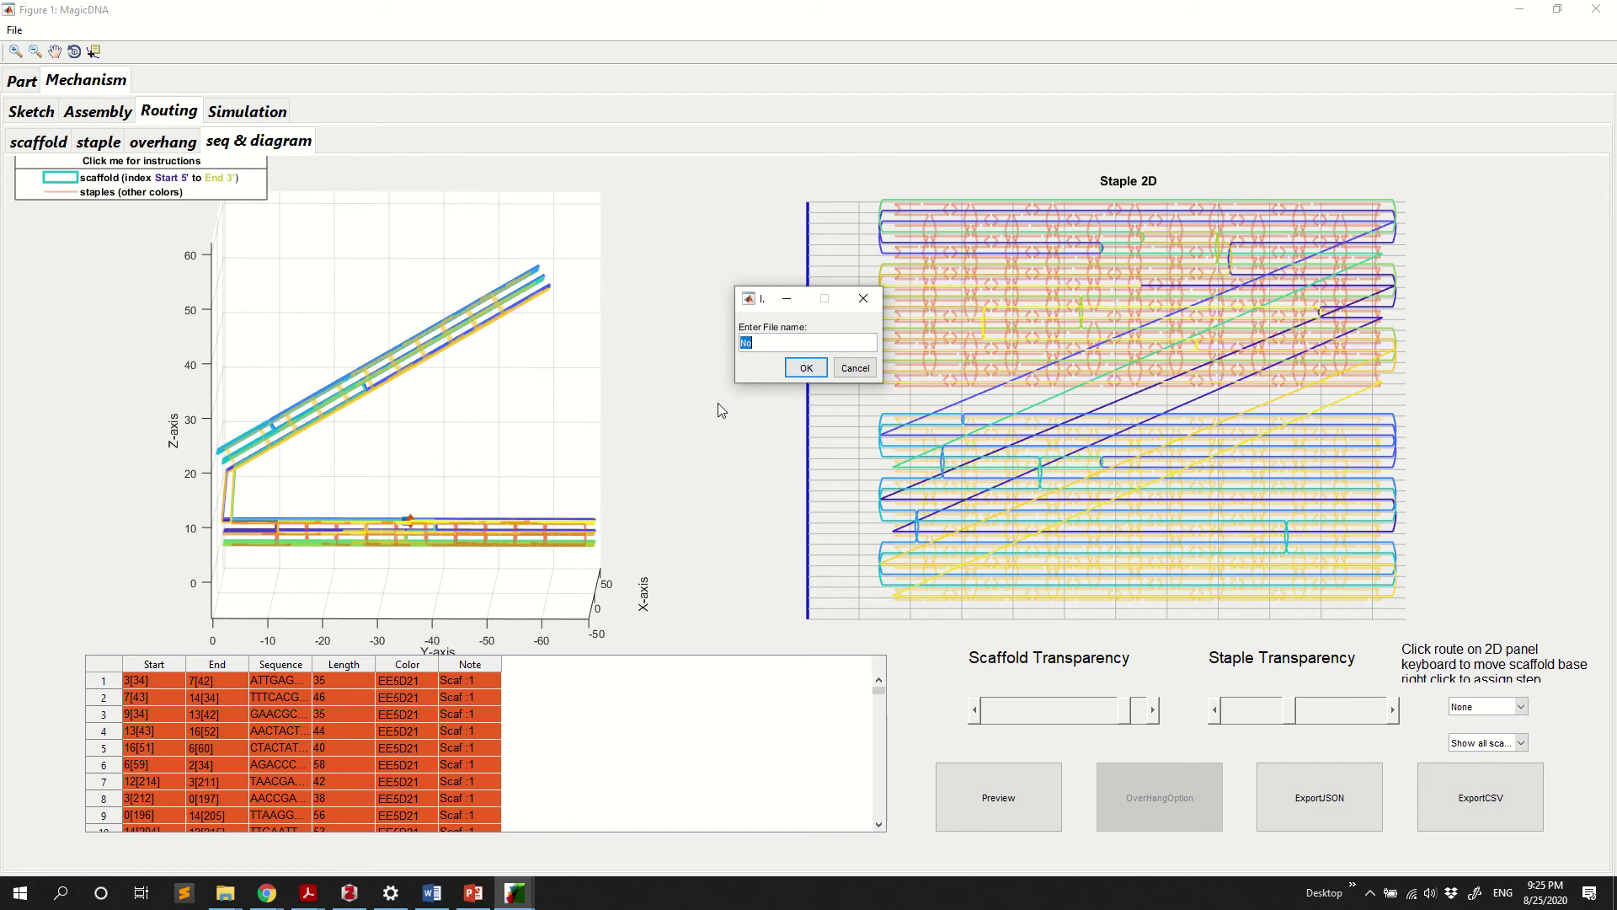
{"action": "type", "text": "D"}
{"action": "type", "text": "emoJ"}
{"action": "type", "text": "SON"}
{"action": "key", "text": "Return"}
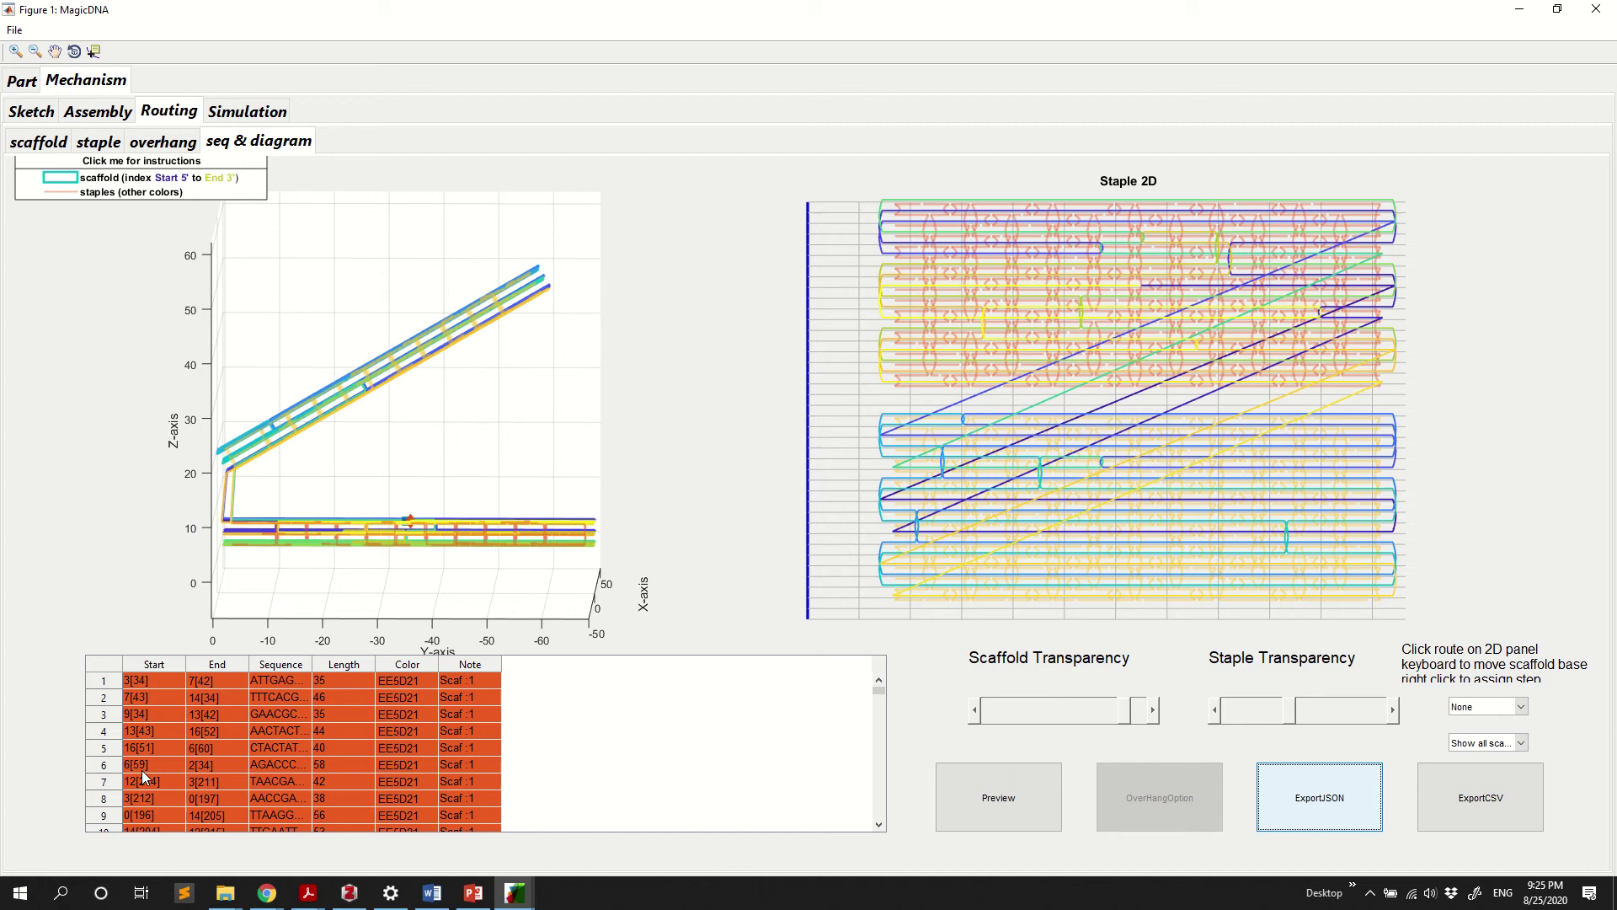
Launch cadnano2, open DemoJSONSQ.json from Desktop\Demo, and widen the path view
{"action": "left_click", "coordinate": [21, 892]}
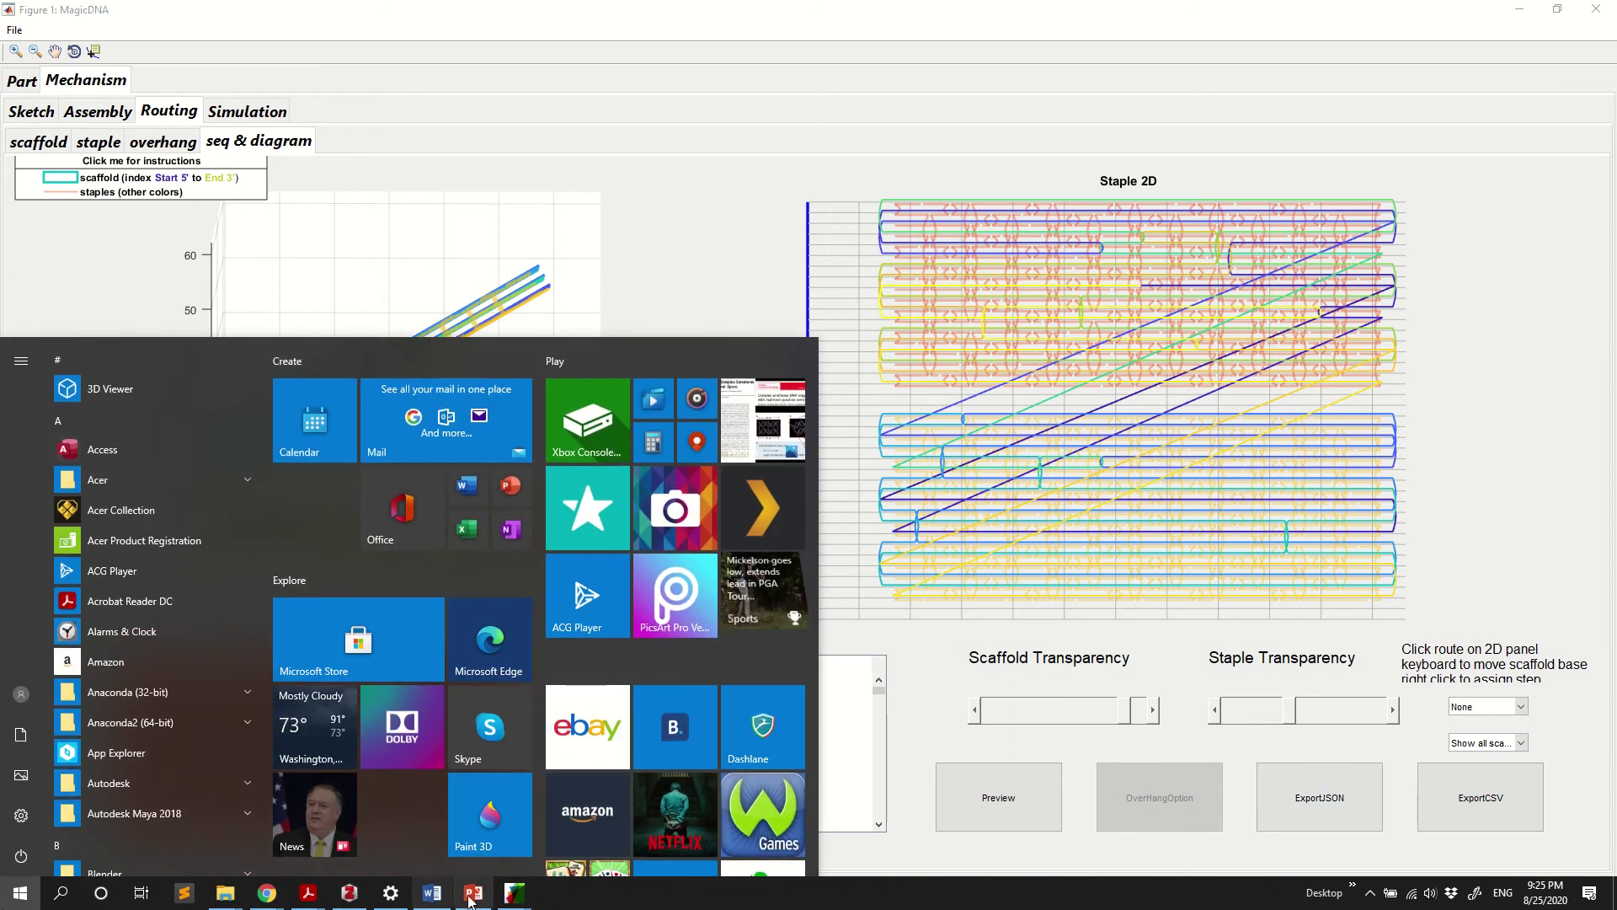
{"action": "type", "text": "cadnano"}
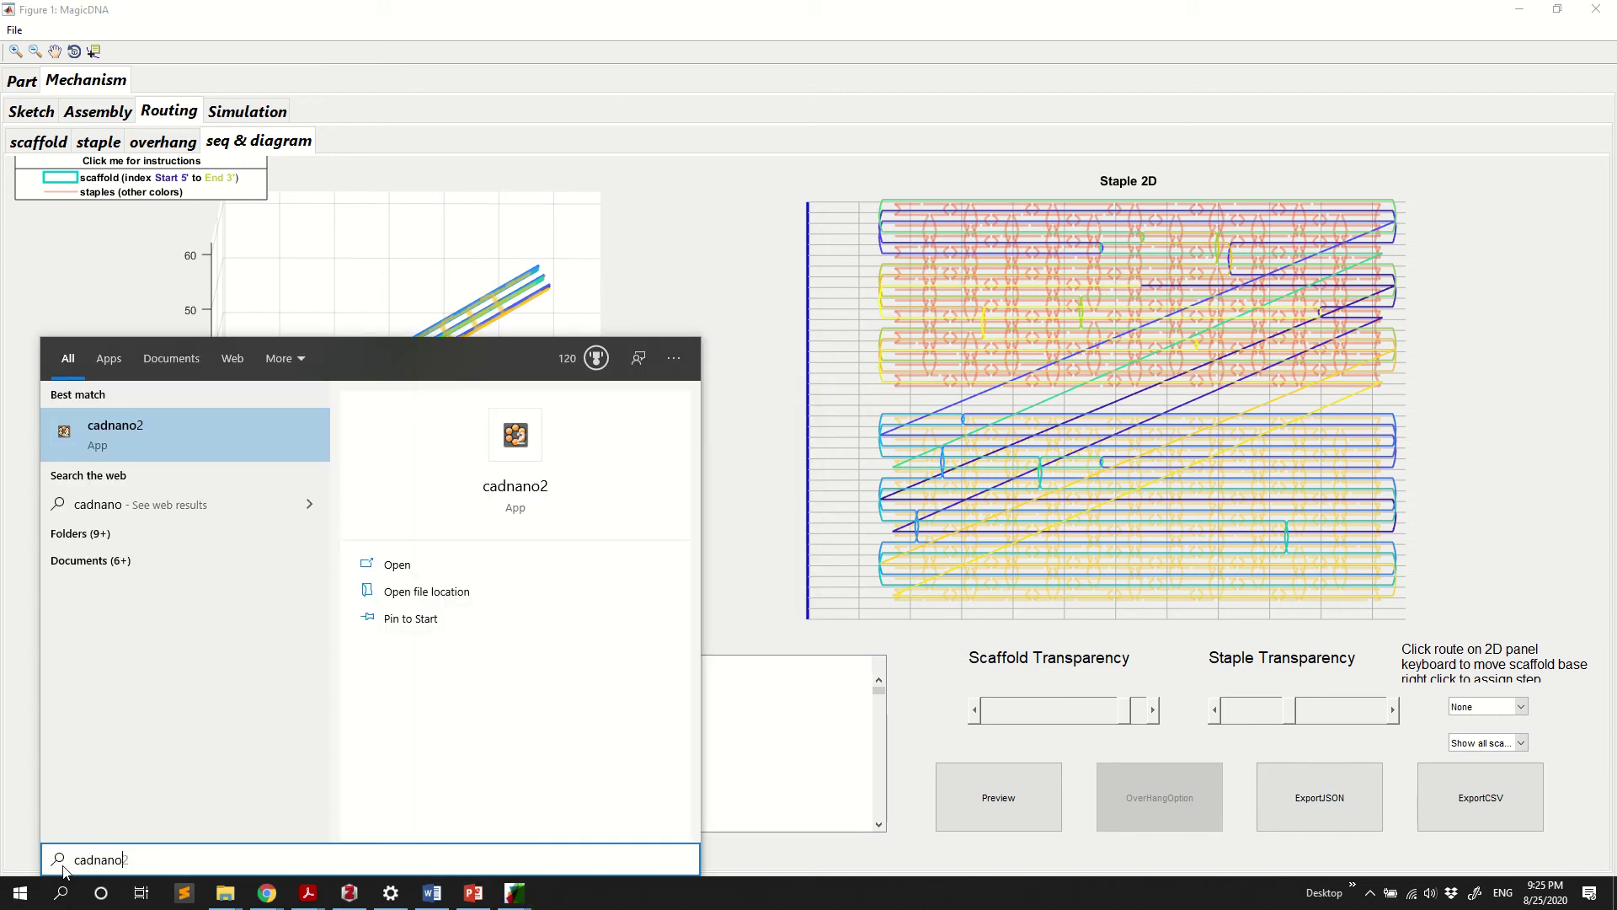
{"action": "left_click", "coordinate": [217, 416]}
{"action": "mouse_move", "coordinate": [513, 892]}
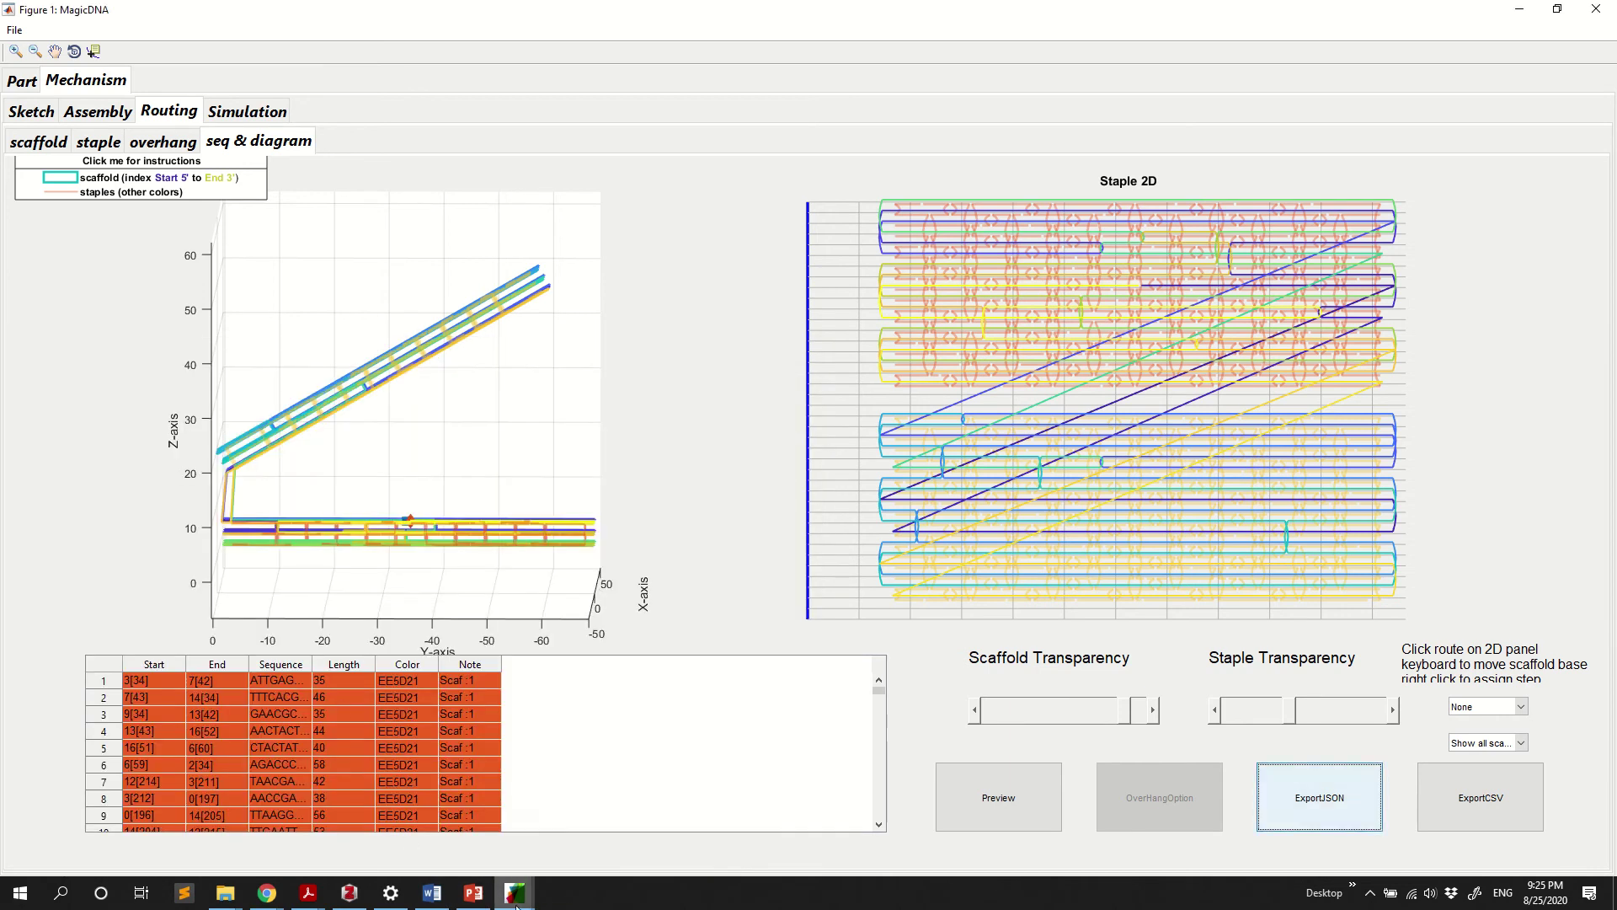
{"action": "left_click", "coordinate": [309, 798]}
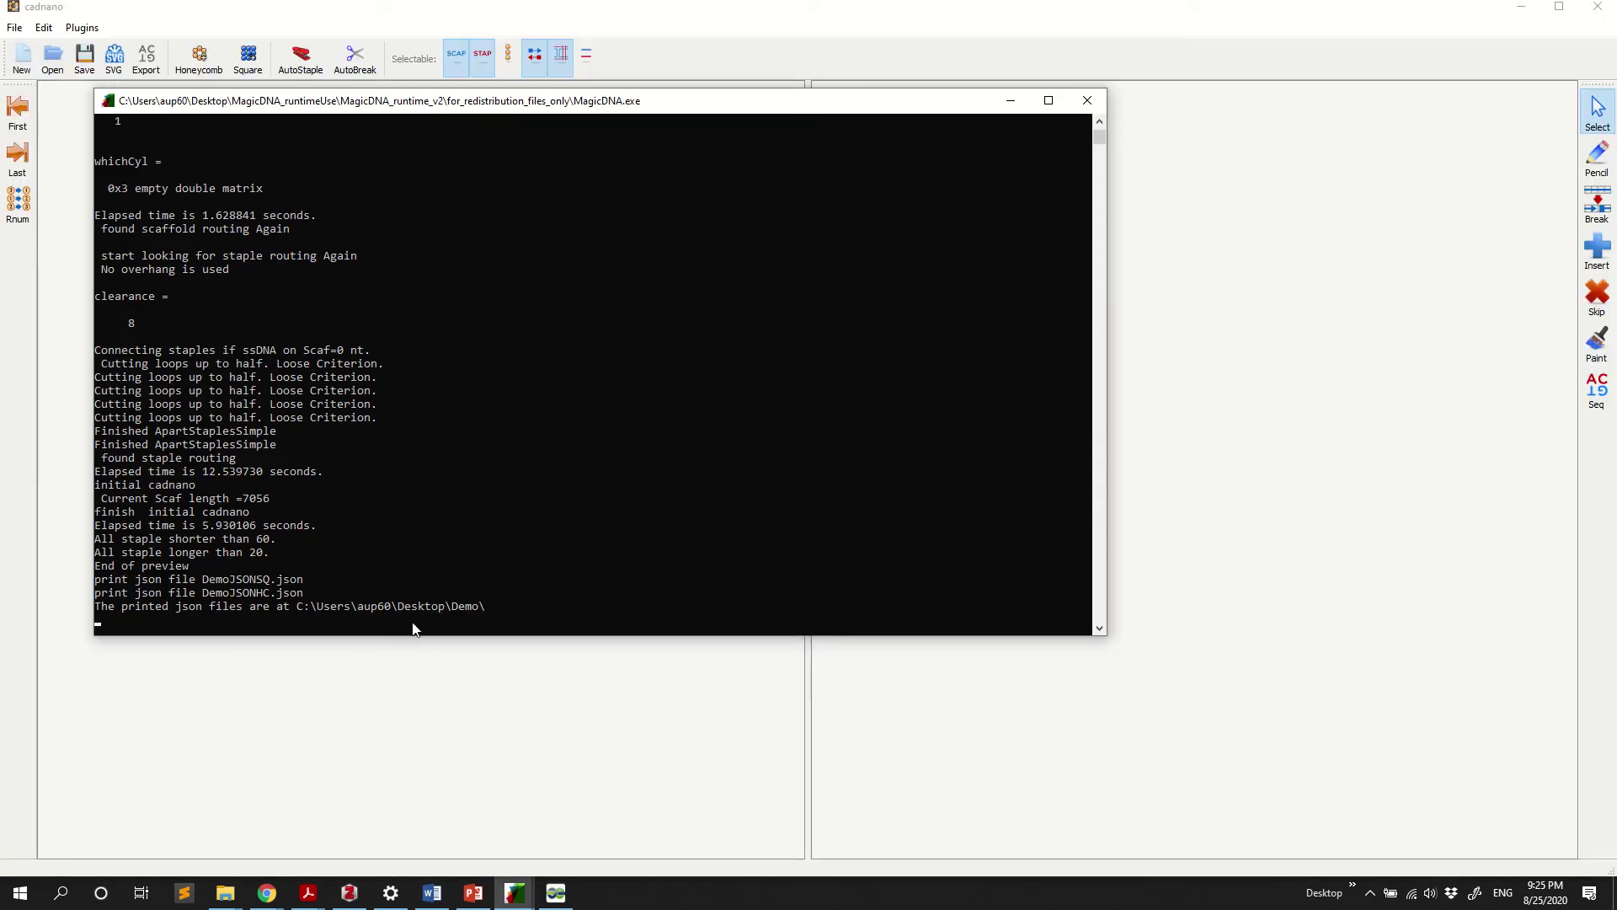
{"action": "left_click", "coordinate": [1048, 731]}
{"action": "left_click", "coordinate": [59, 69]}
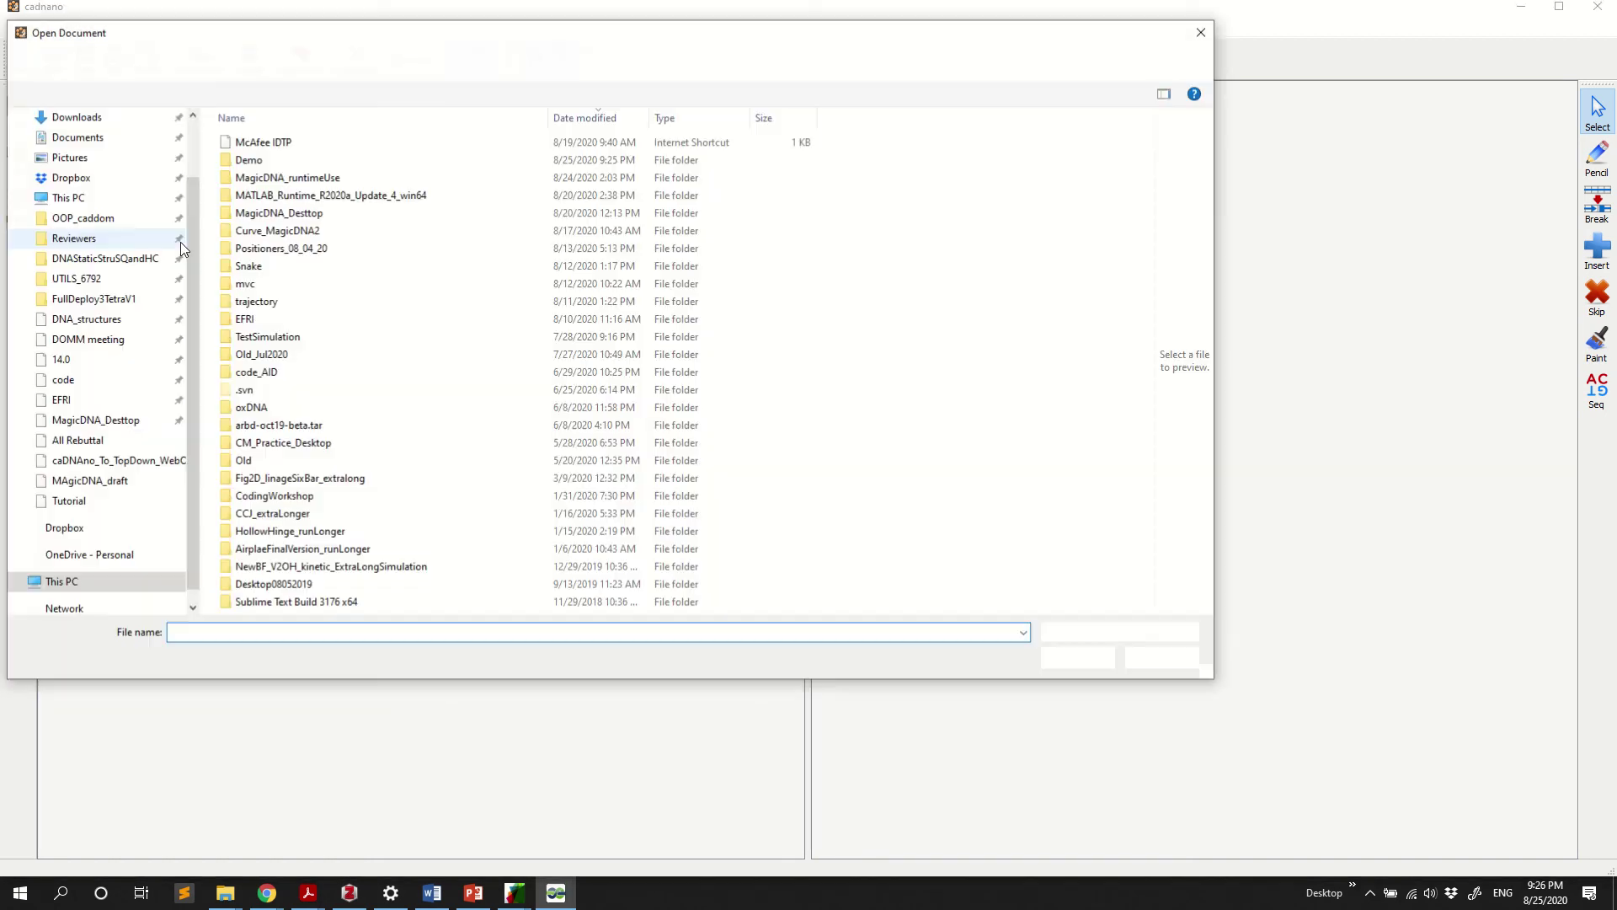
{"action": "double_click", "coordinate": [338, 160]}
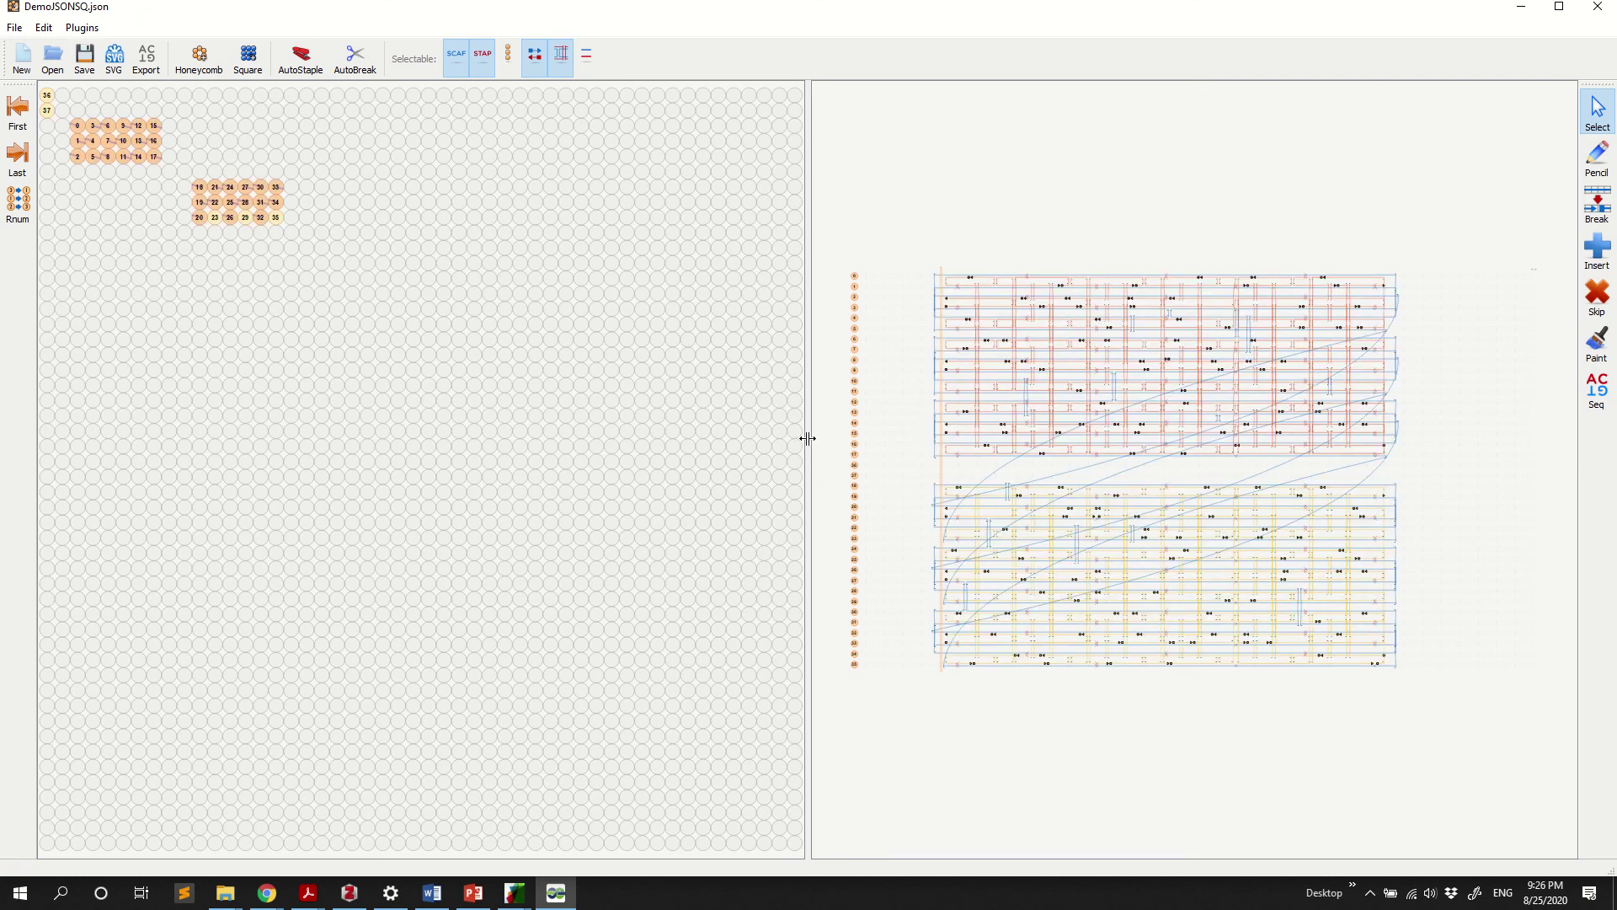
{"action": "left_click_drag", "start_coordinate": [807, 438], "coordinate": [580, 434]}
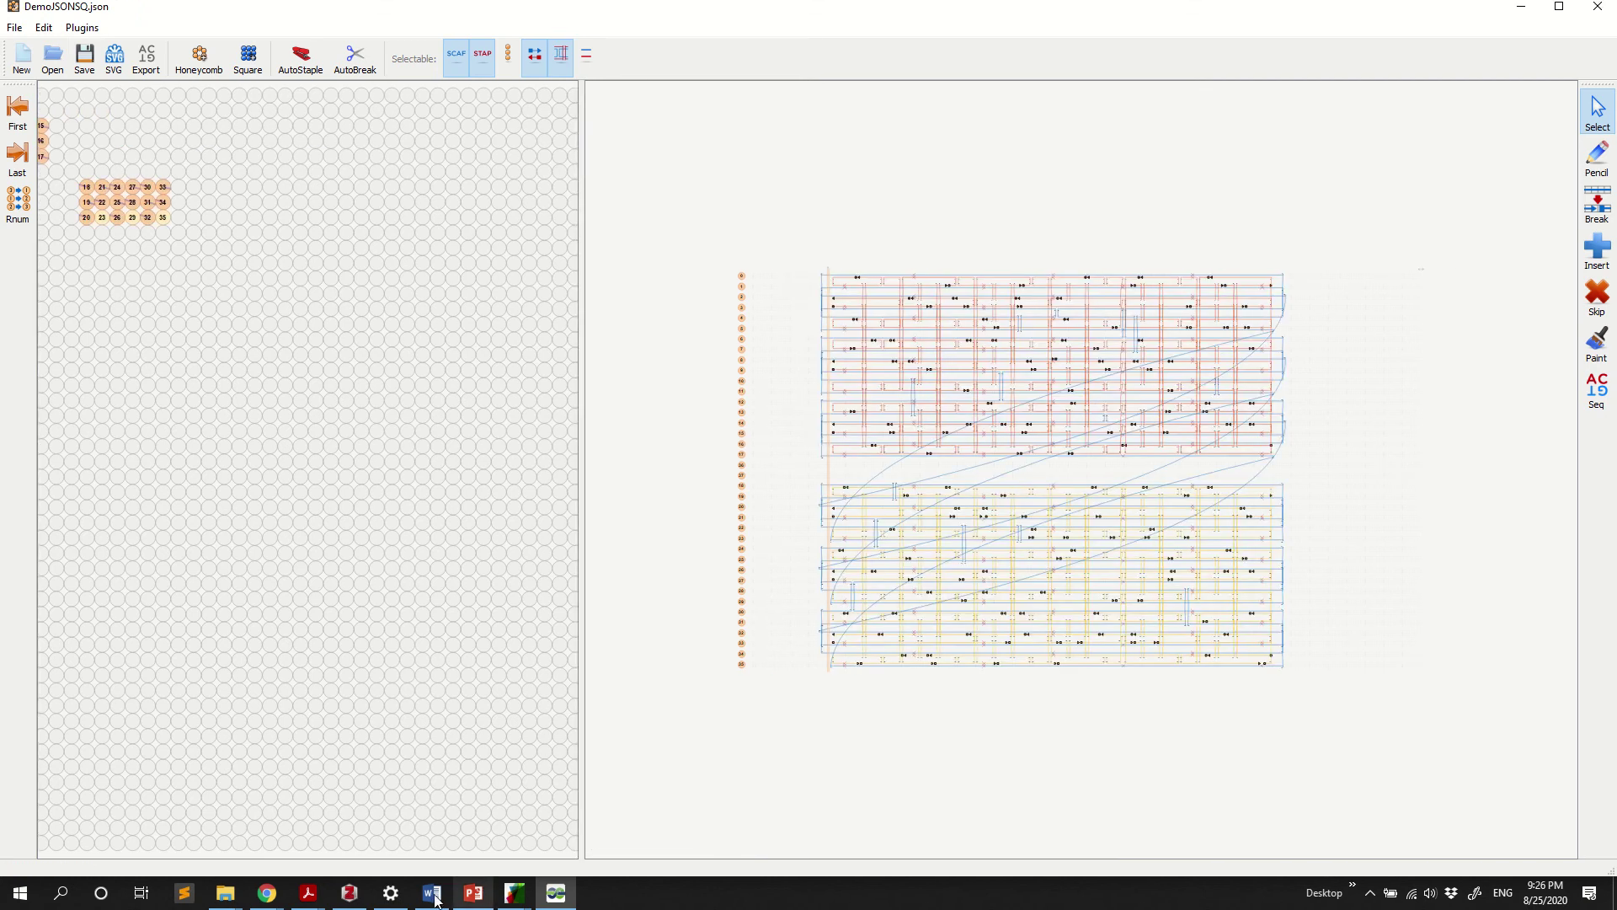
Generate the hinge's initial oxDNA model in the Simulation stage and rotate it to show both bundles
{"action": "left_click", "coordinate": [514, 892]}
{"action": "left_click", "coordinate": [478, 834]}
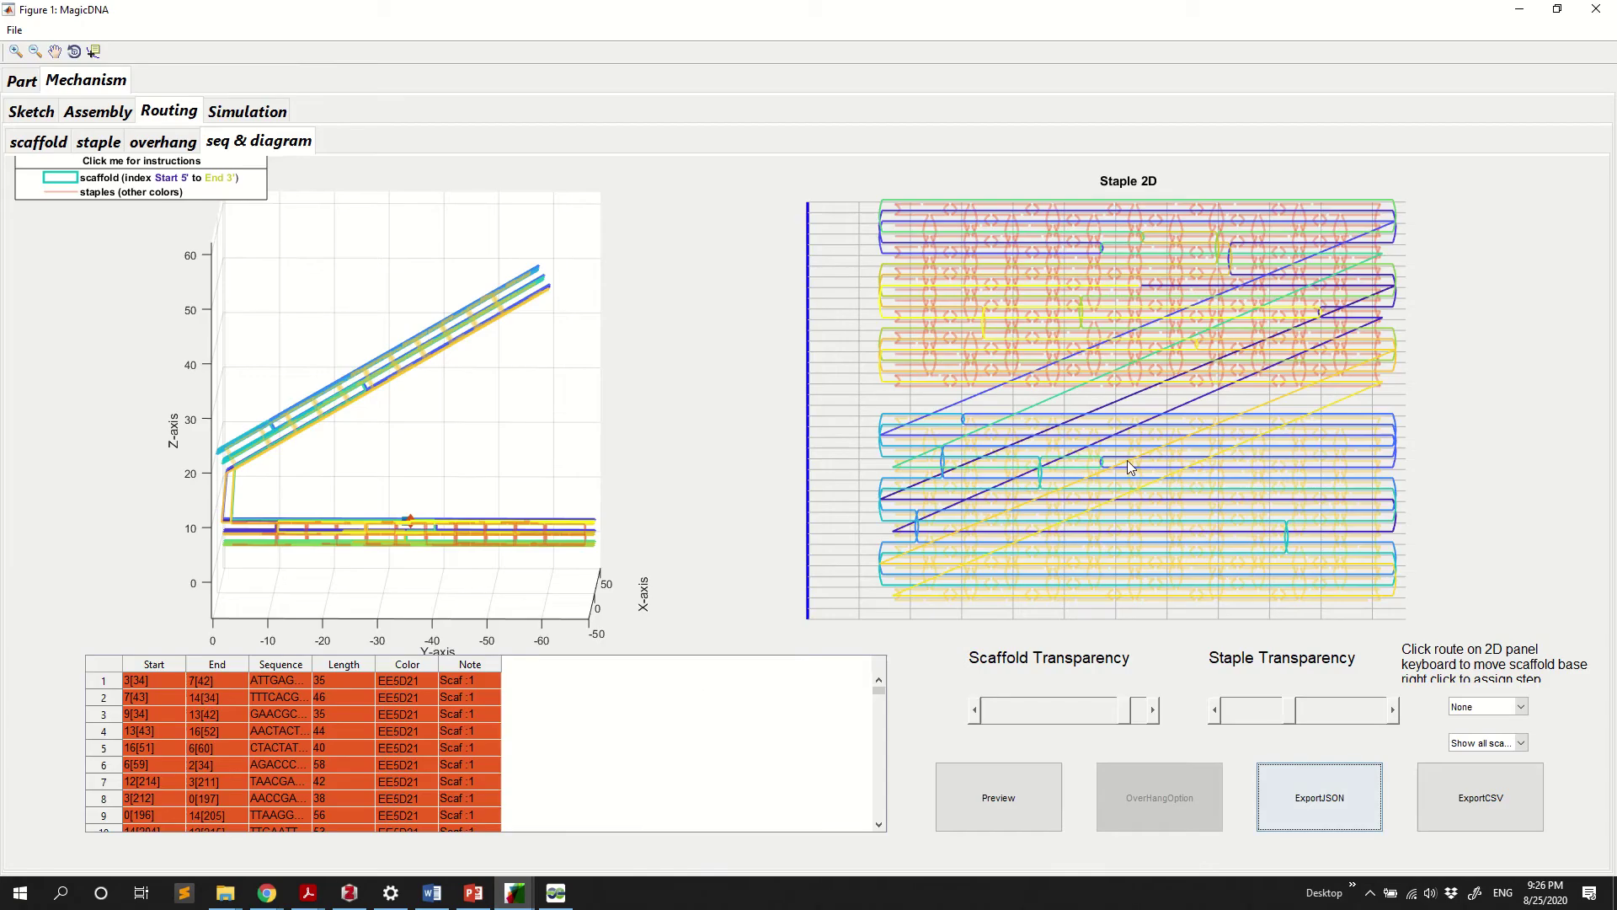
{"action": "left_click", "coordinate": [263, 113]}
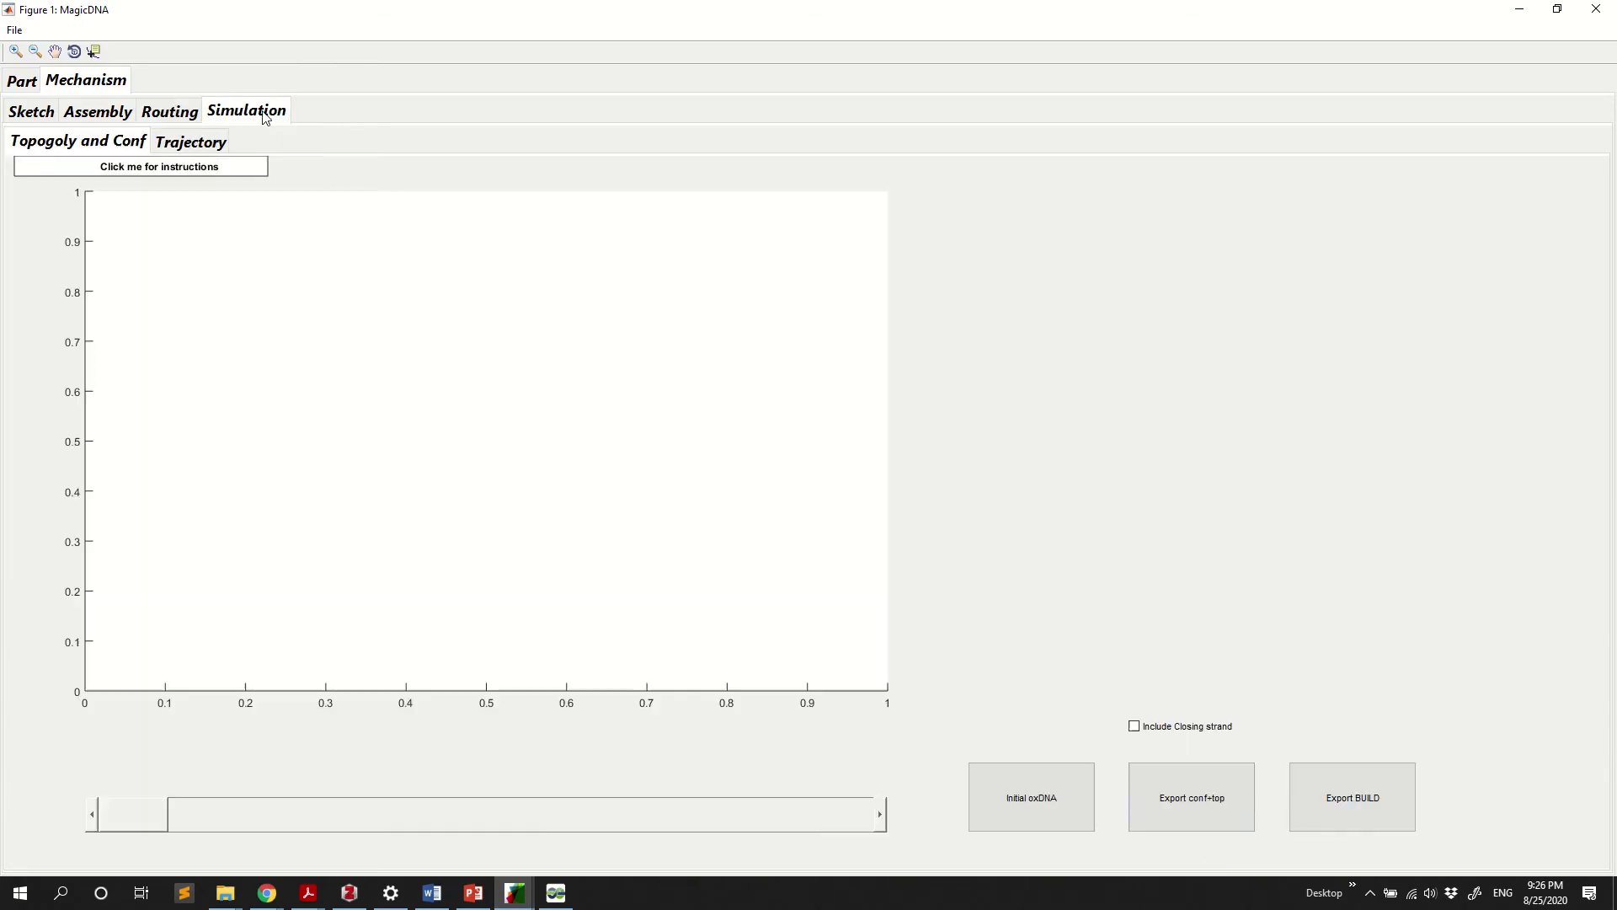
{"action": "left_click", "coordinate": [1034, 798]}
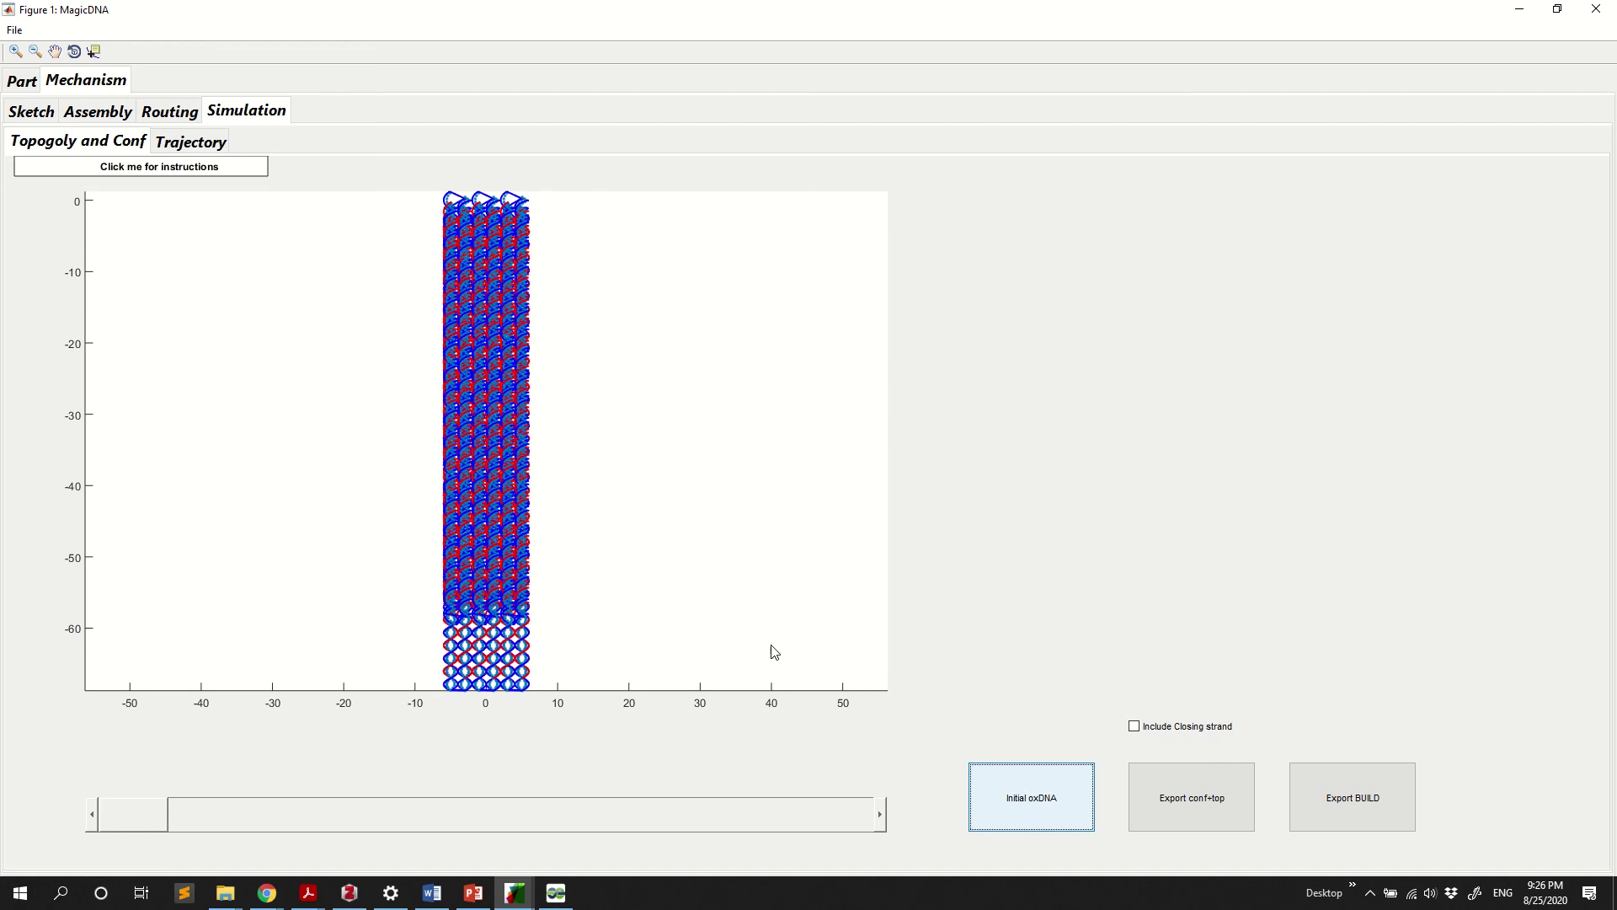
{"action": "left_click", "coordinate": [74, 52]}
{"action": "mouse_move", "coordinate": [566, 458]}
{"action": "left_mouse_down"}
{"action": "mouse_move", "coordinate": [786, 357]}
{"action": "mouse_move", "coordinate": [754, 373]}
{"action": "mouse_move", "coordinate": [751, 358]}
{"action": "left_mouse_up"}
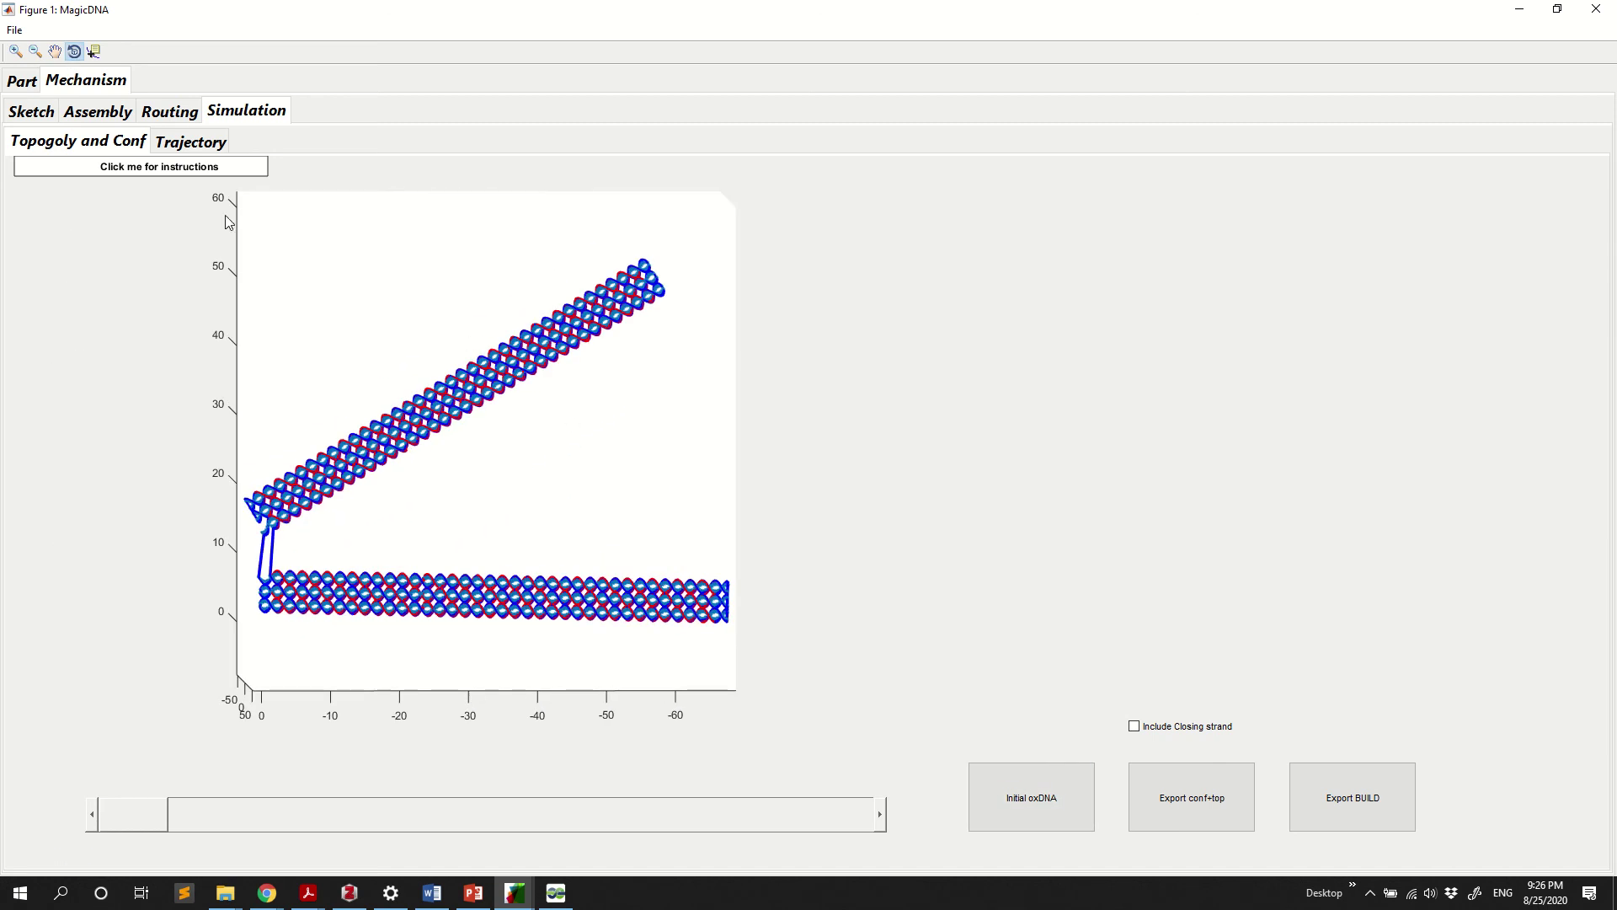
{"action": "left_click", "coordinate": [75, 51]}
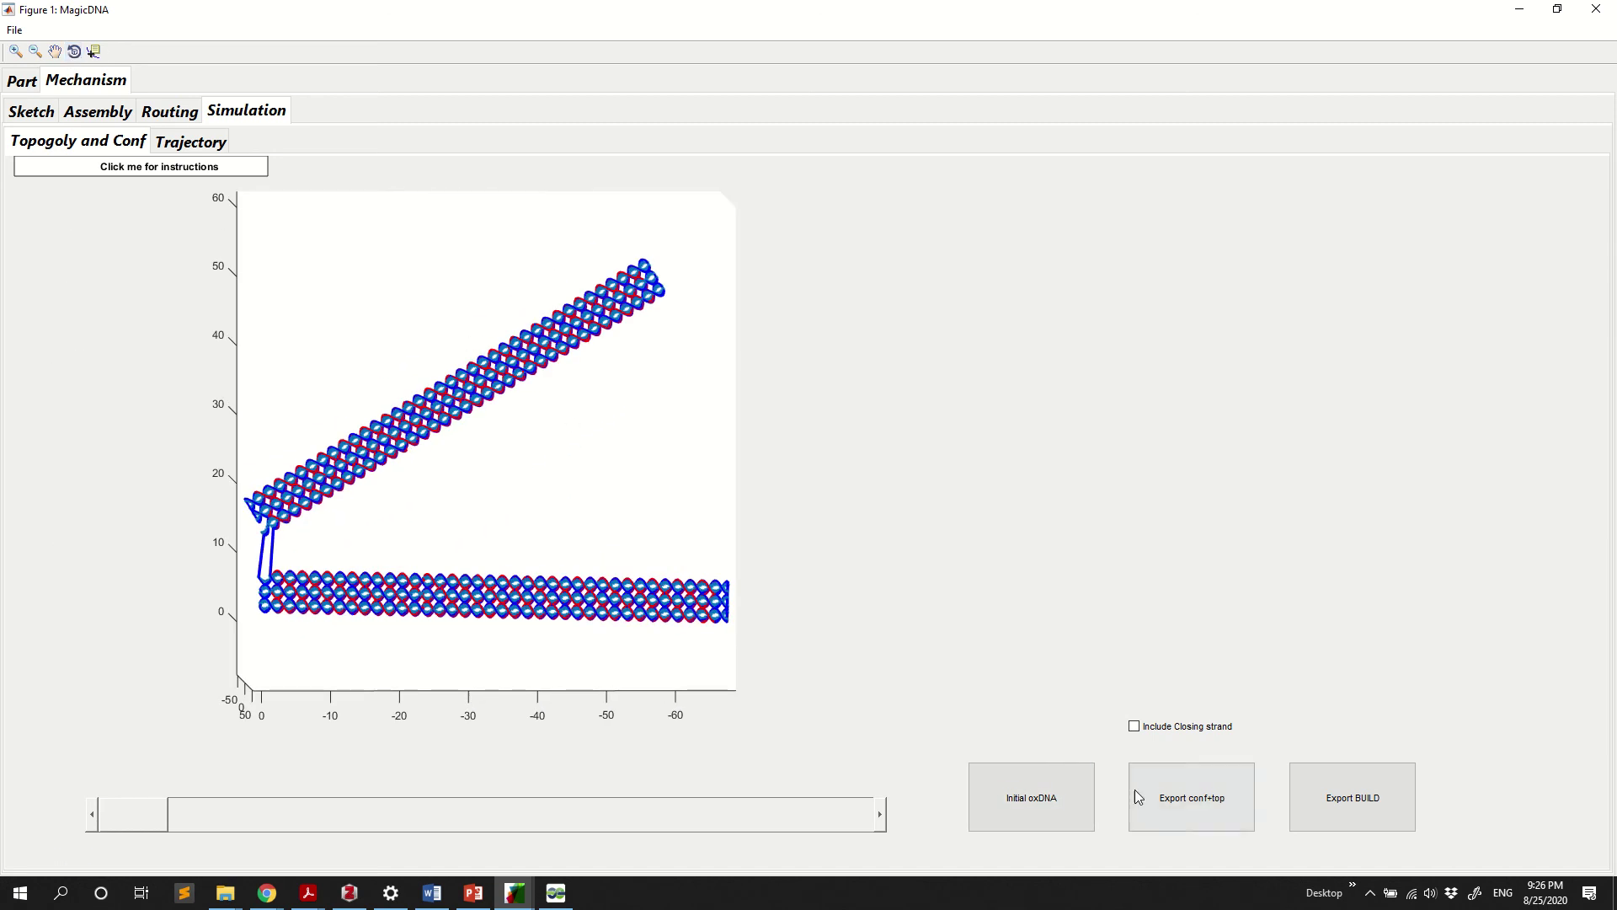
Export the oxDNA configuration and topology files to Desktop > Demo, leaving the curved bundles prompt empty
{"action": "left_click", "coordinate": [1217, 807]}
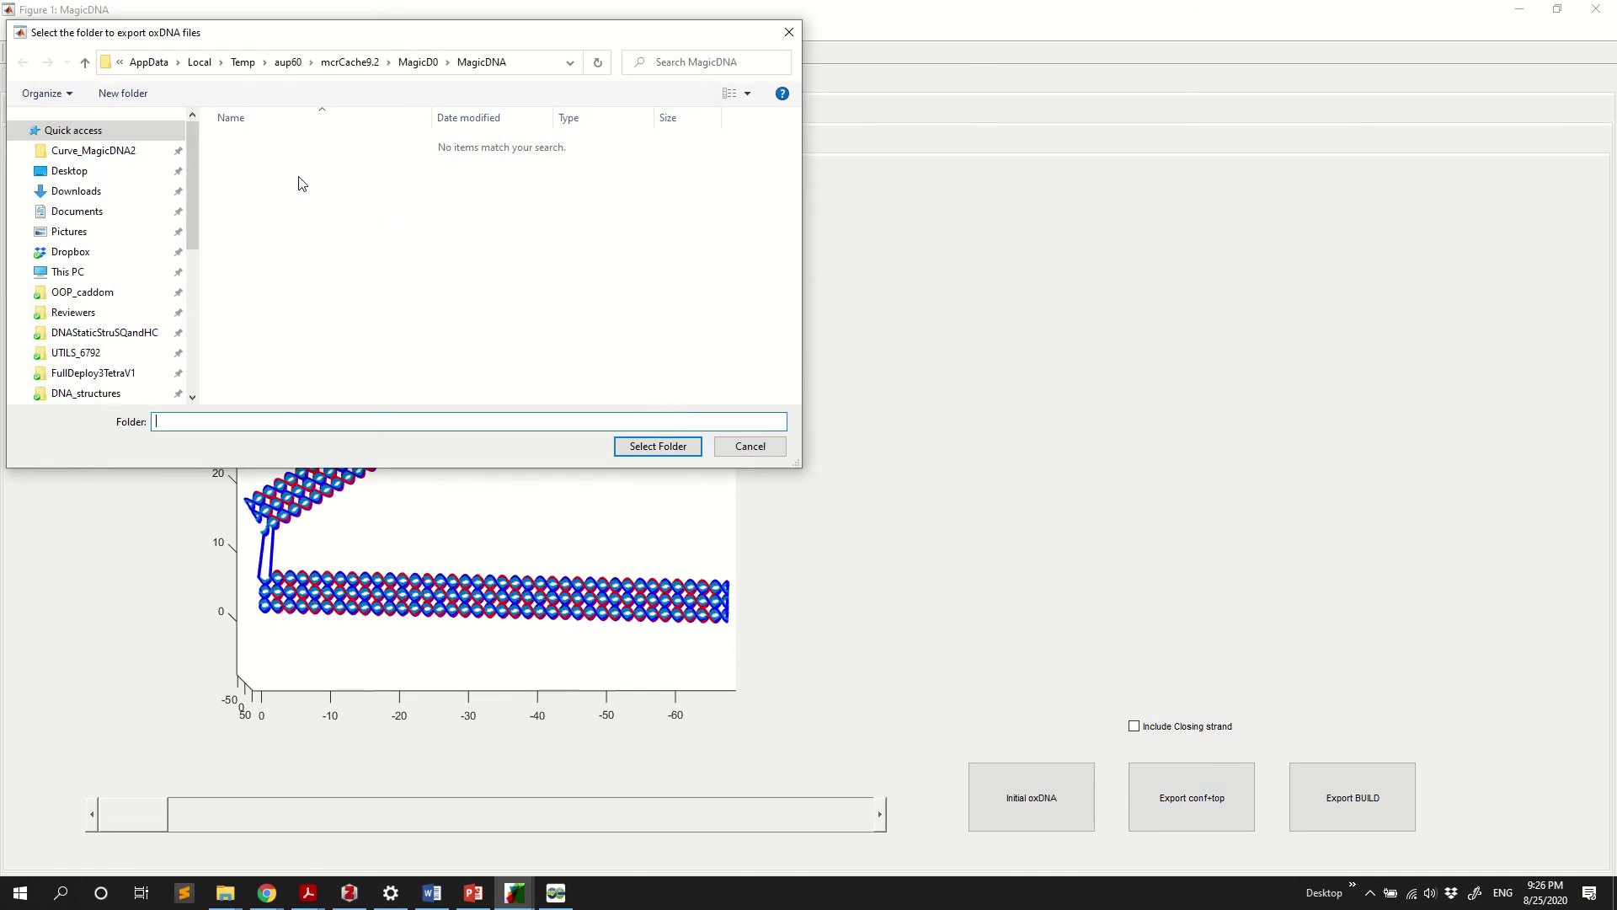
{"action": "left_click", "coordinate": [109, 172]}
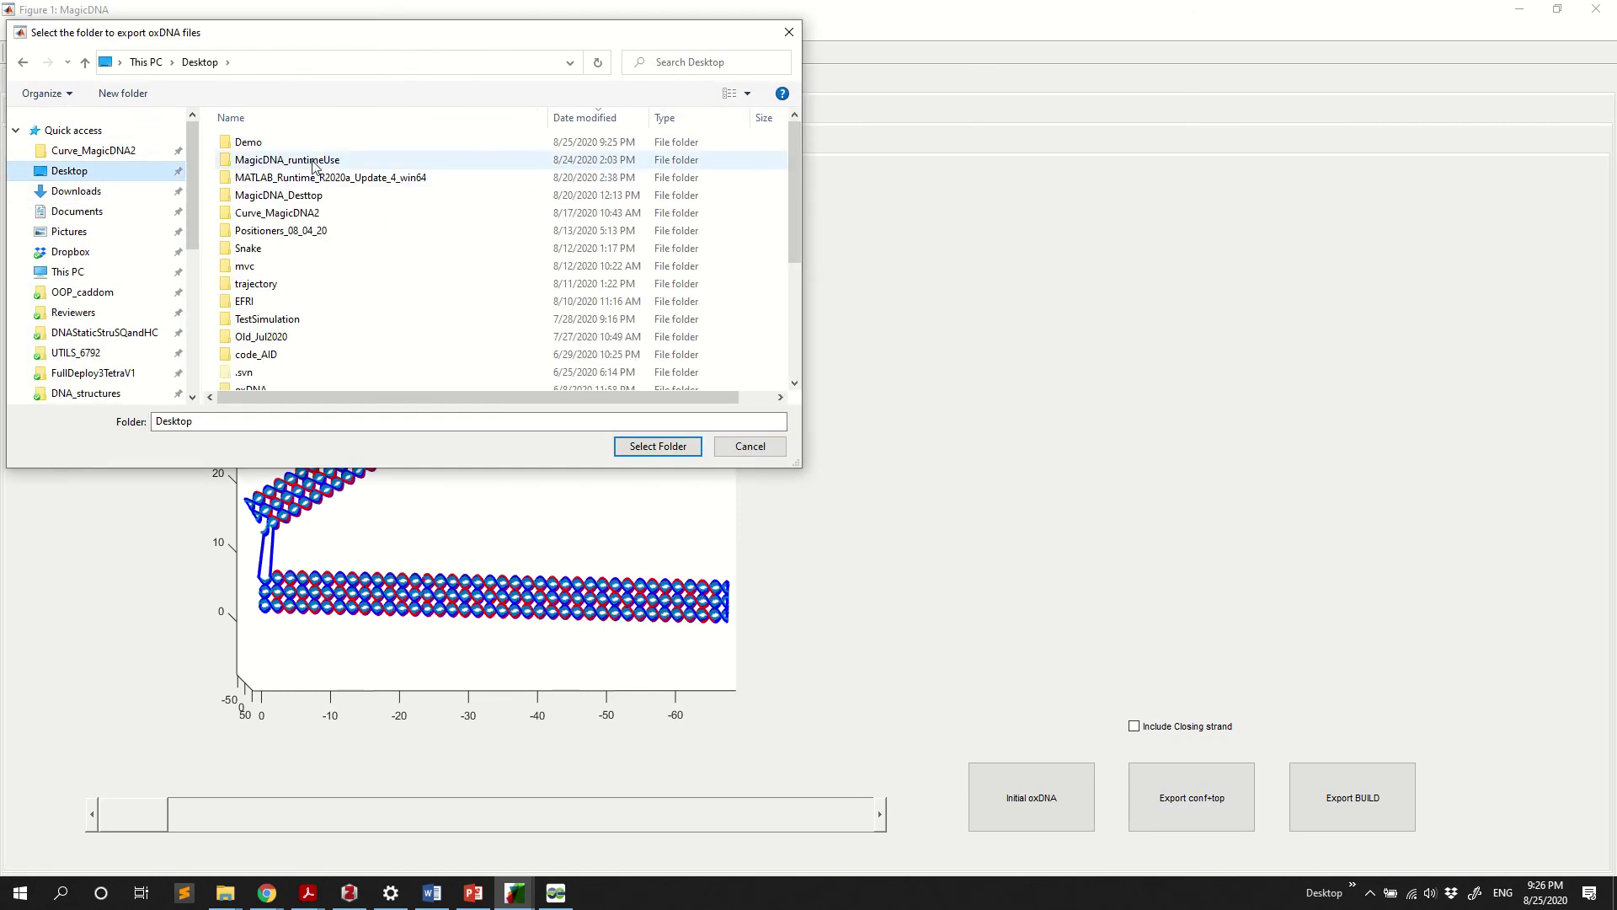
{"action": "left_click", "coordinate": [315, 148]}
{"action": "double_click", "coordinate": [314, 151]}
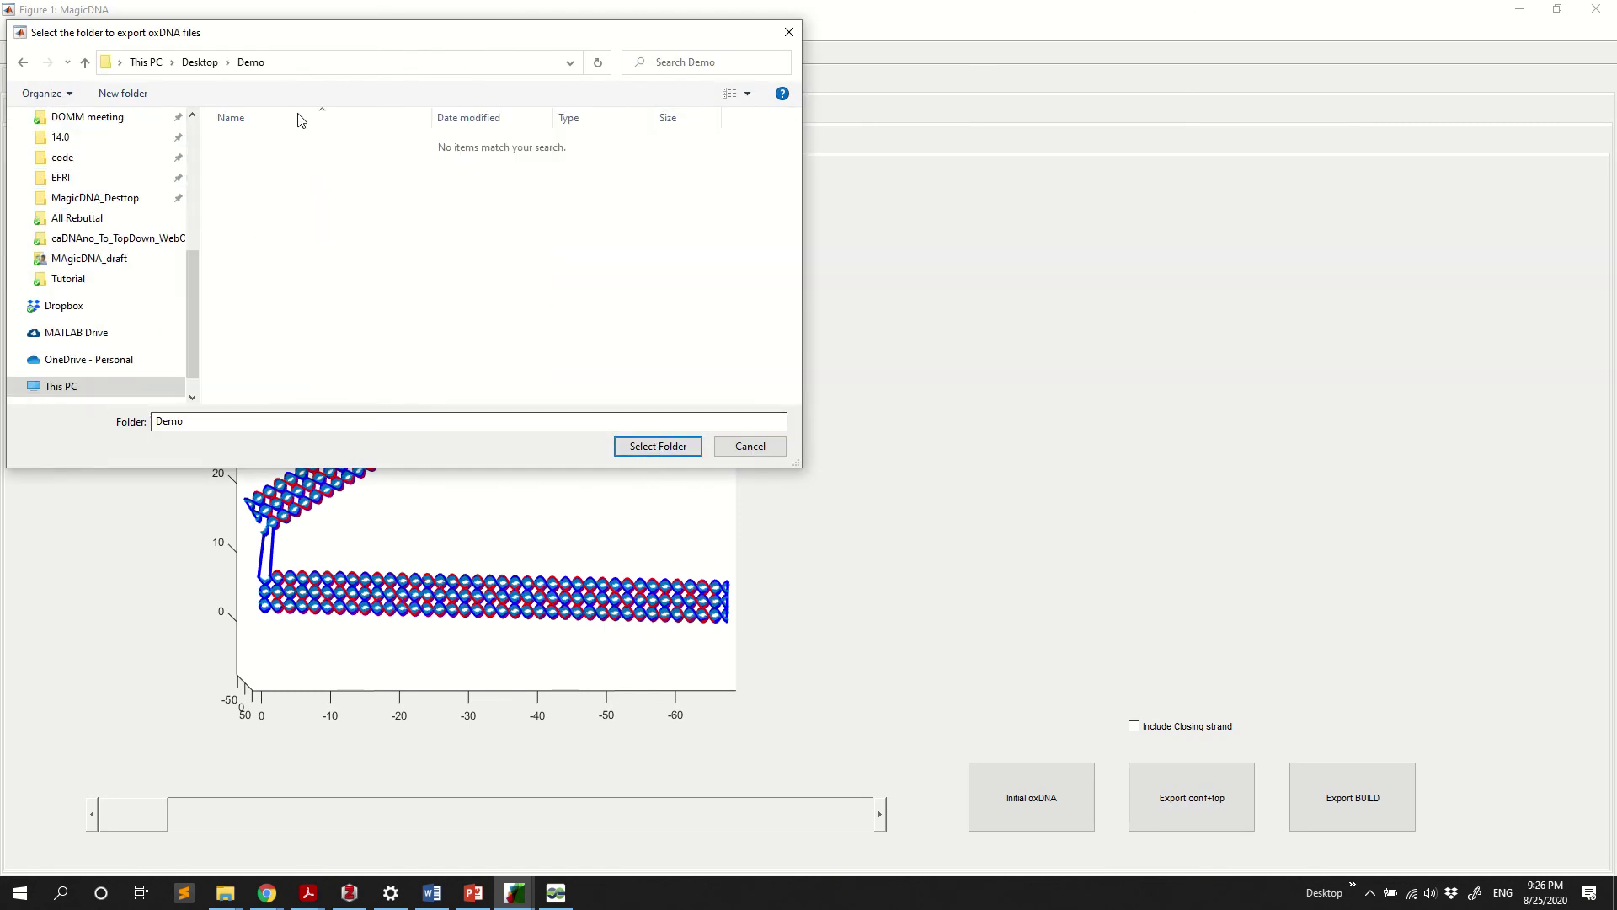
{"action": "left_click", "coordinate": [659, 448]}
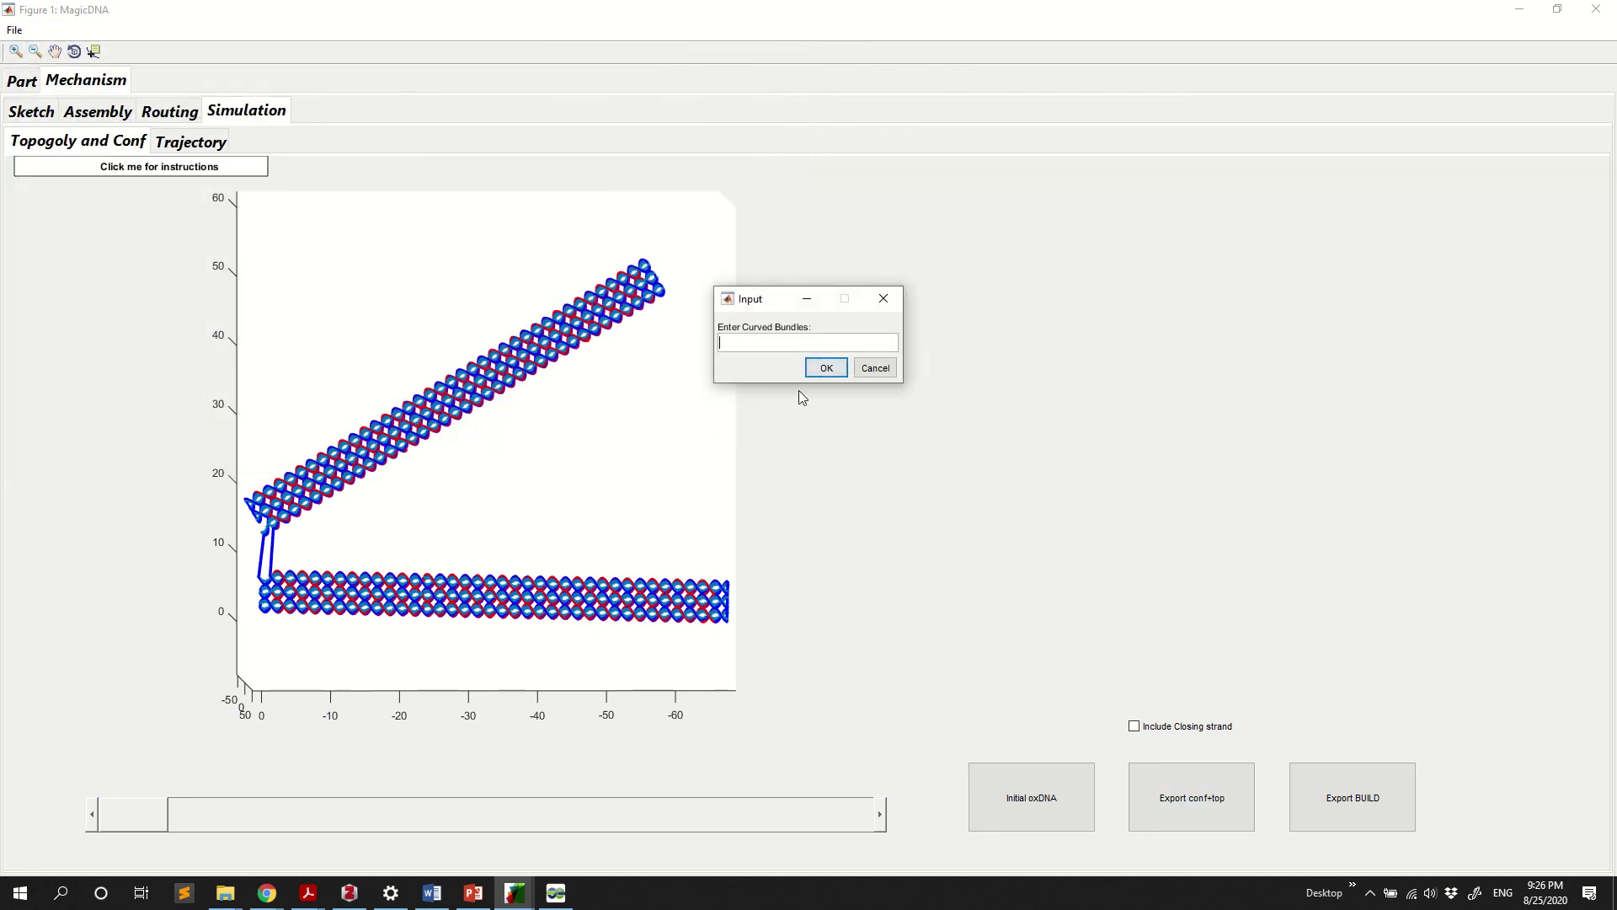
{"action": "left_click", "coordinate": [825, 368]}
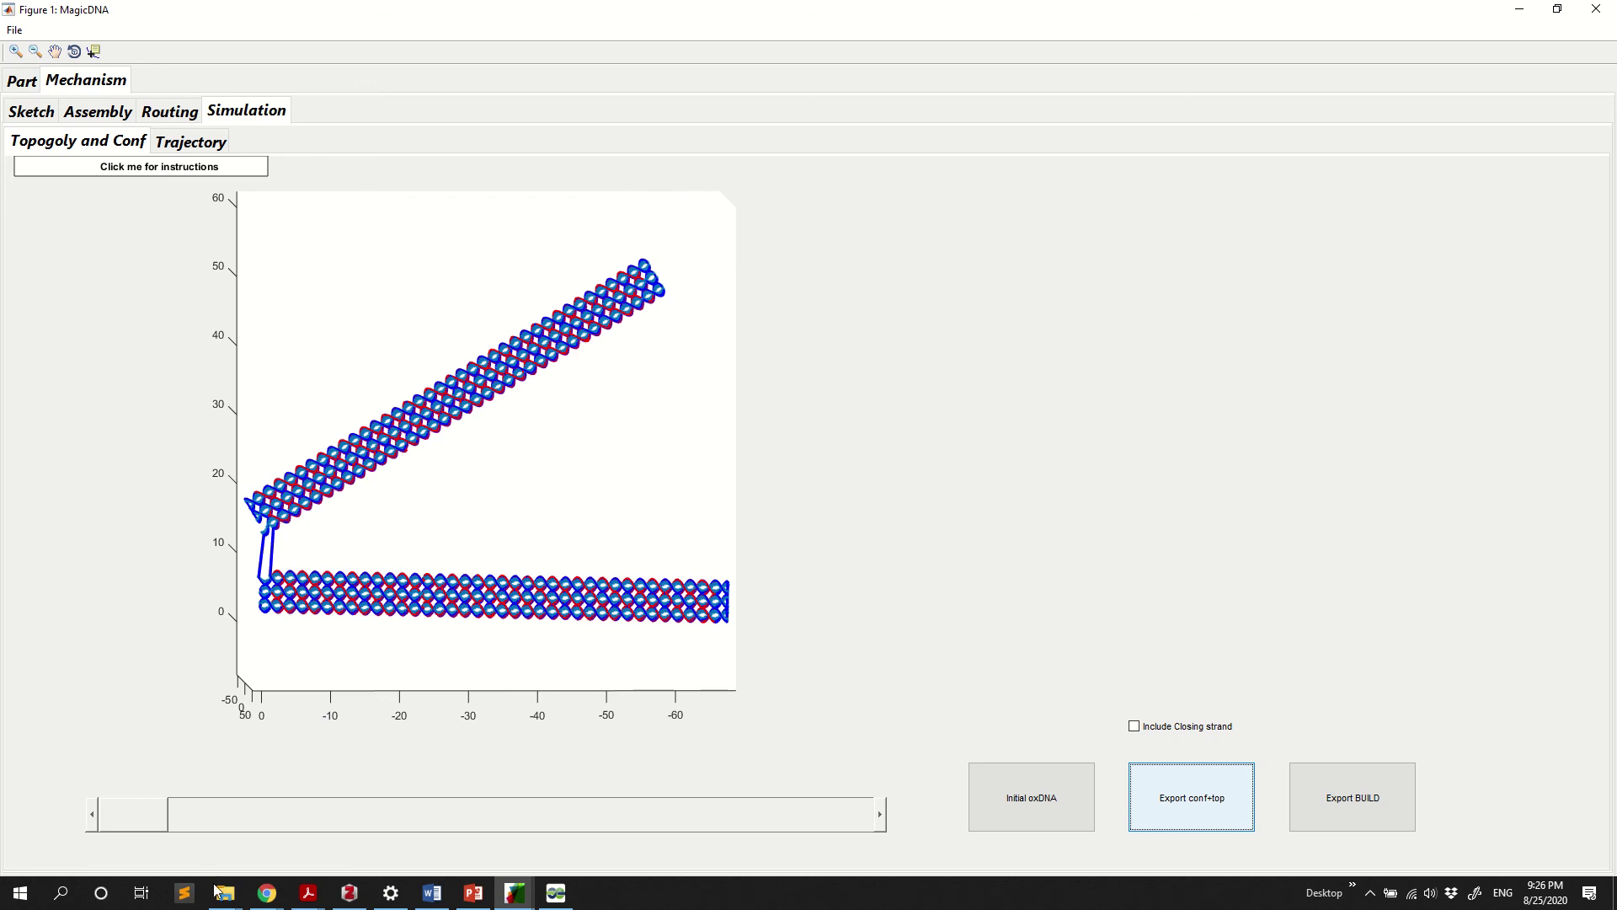
Open the Desktop's Demo folder in File Explorer, sorted newest first by date modified
{"action": "mouse_move", "coordinate": [224, 892]}
{"action": "left_click", "coordinate": [416, 840]}
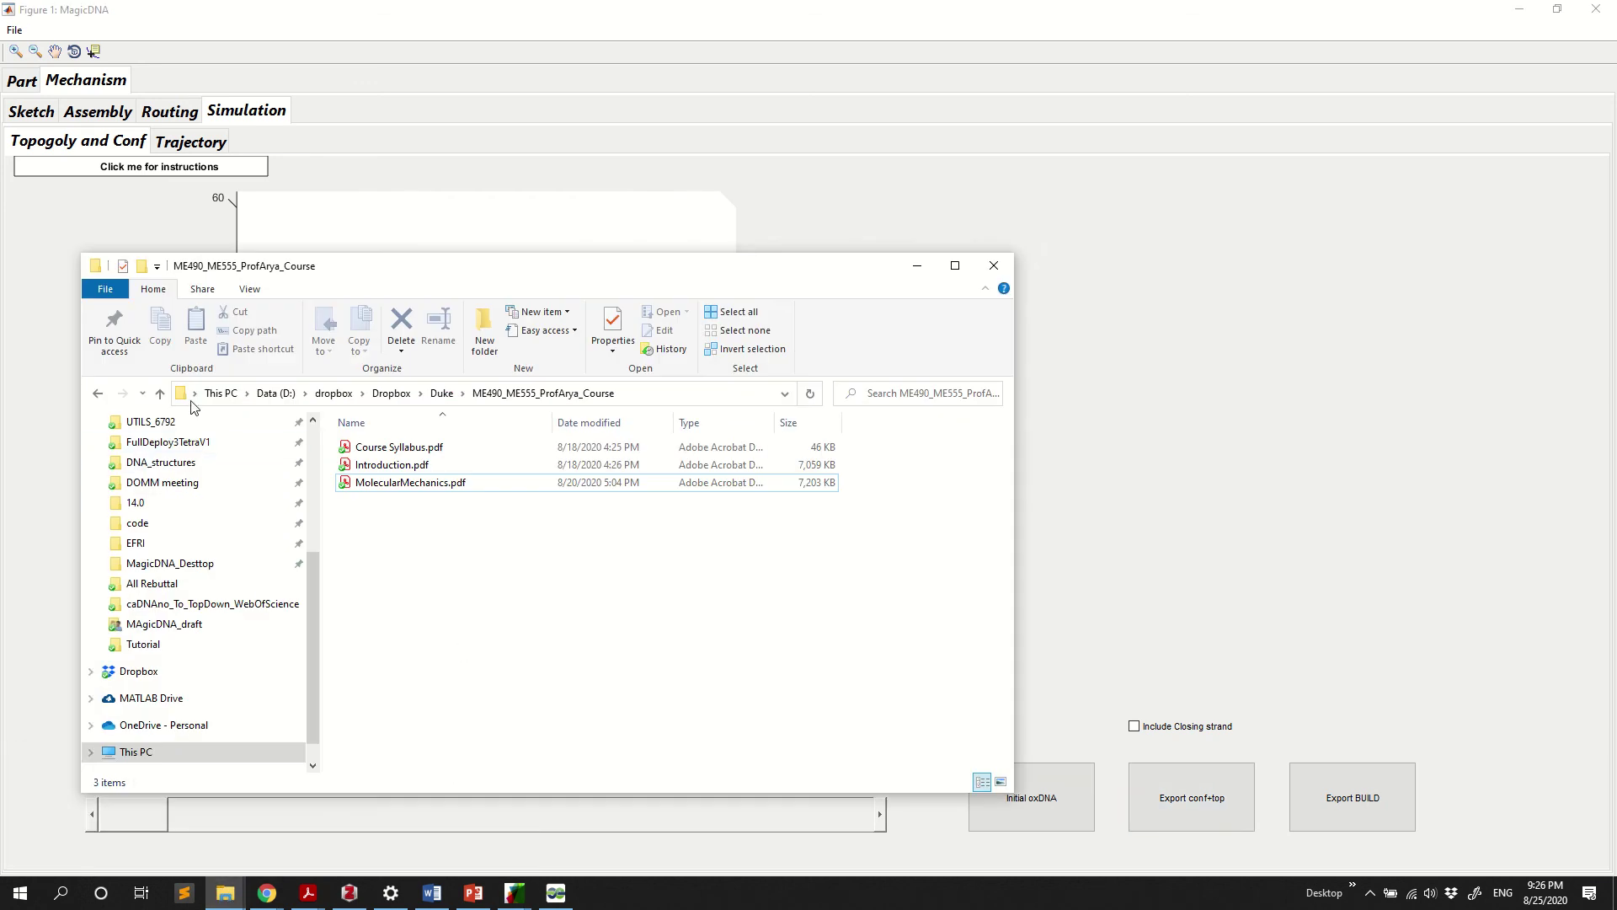
{"action": "scroll", "coordinate": [168, 522], "scroll_direction": "up", "scroll_amount": 5}
{"action": "left_click", "coordinate": [144, 476]}
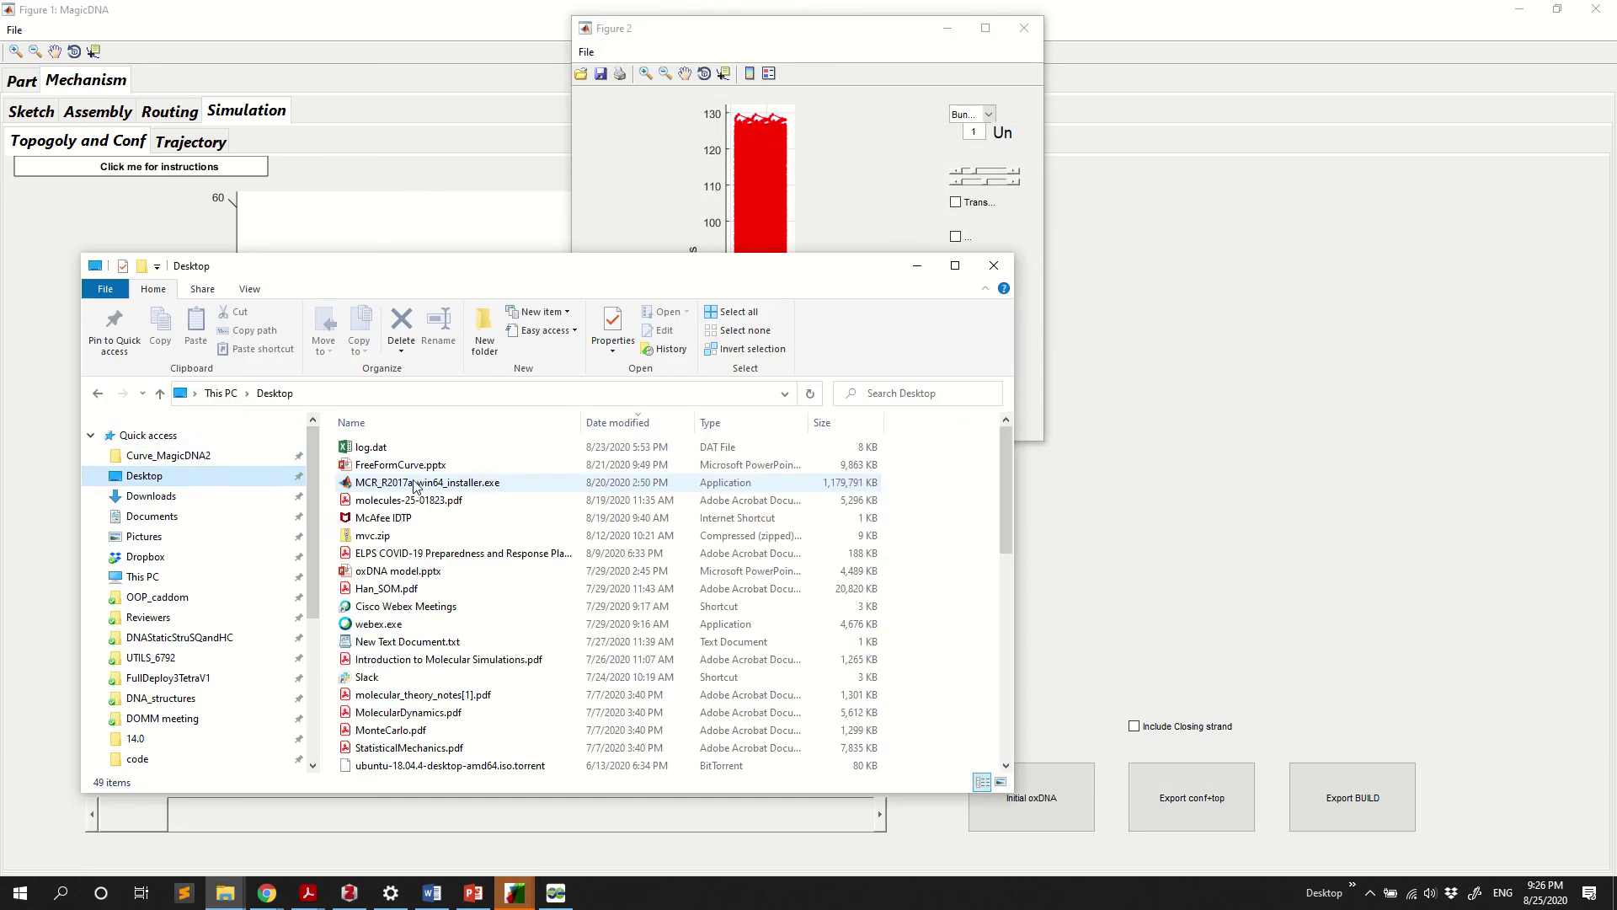
{"action": "scroll", "coordinate": [413, 487], "scroll_direction": "down", "scroll_amount": 6}
{"action": "double_click", "coordinate": [415, 552]}
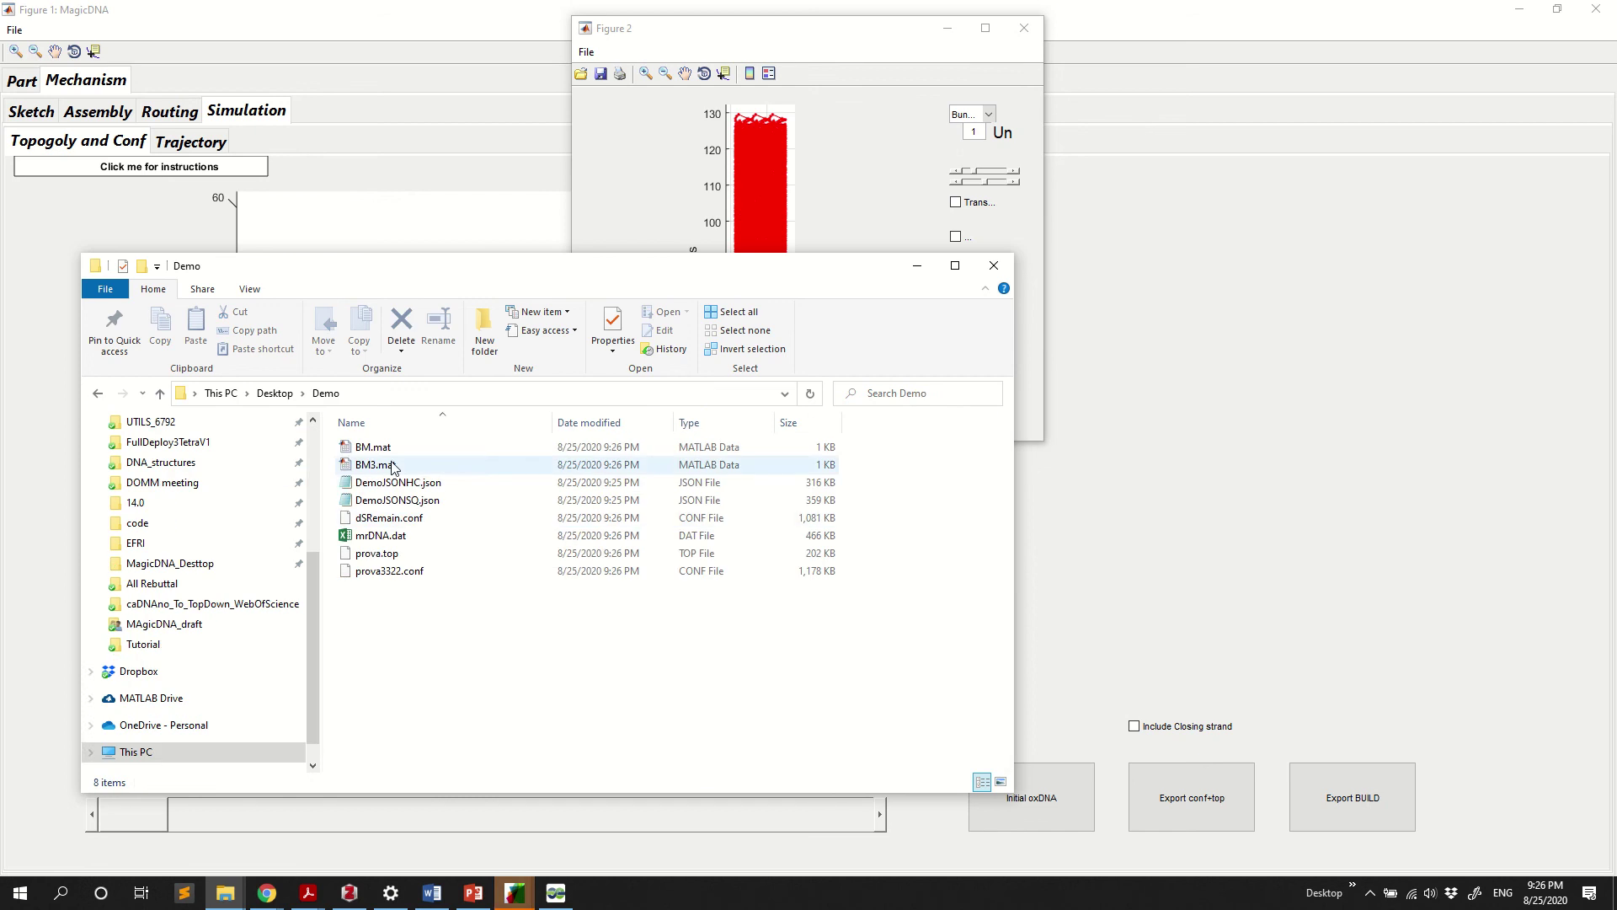
{"action": "left_click", "coordinate": [603, 427]}
{"action": "left_click", "coordinate": [413, 553]}
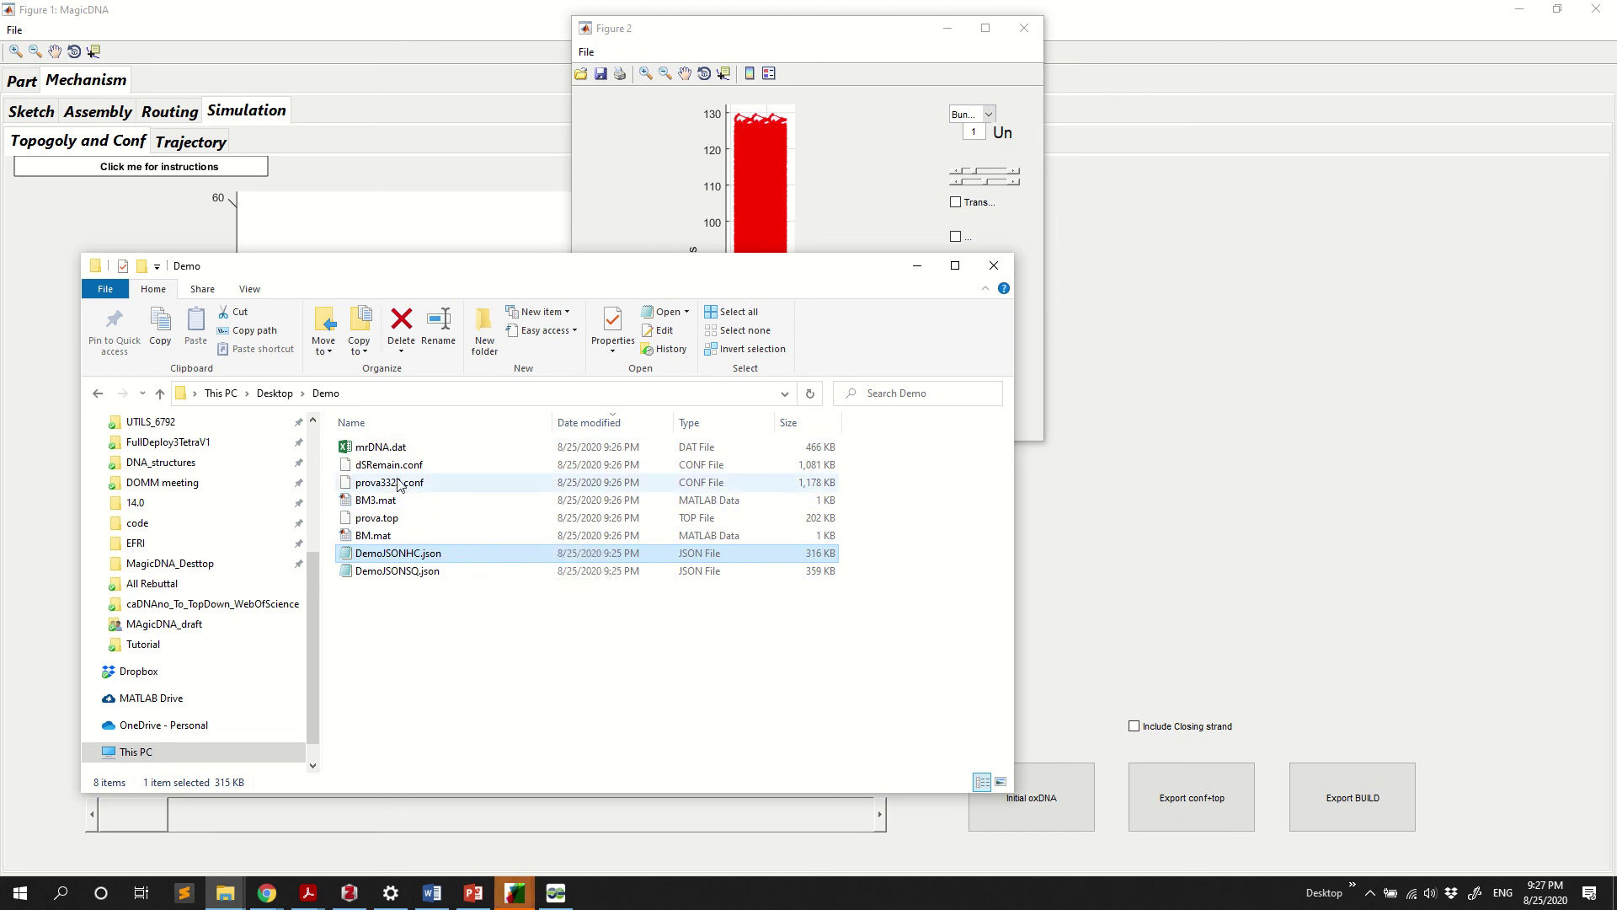
Export the bent hinge configuration from Figure 2, then select prova33_bend.conf and prova.top together
{"action": "left_click", "coordinate": [863, 191]}
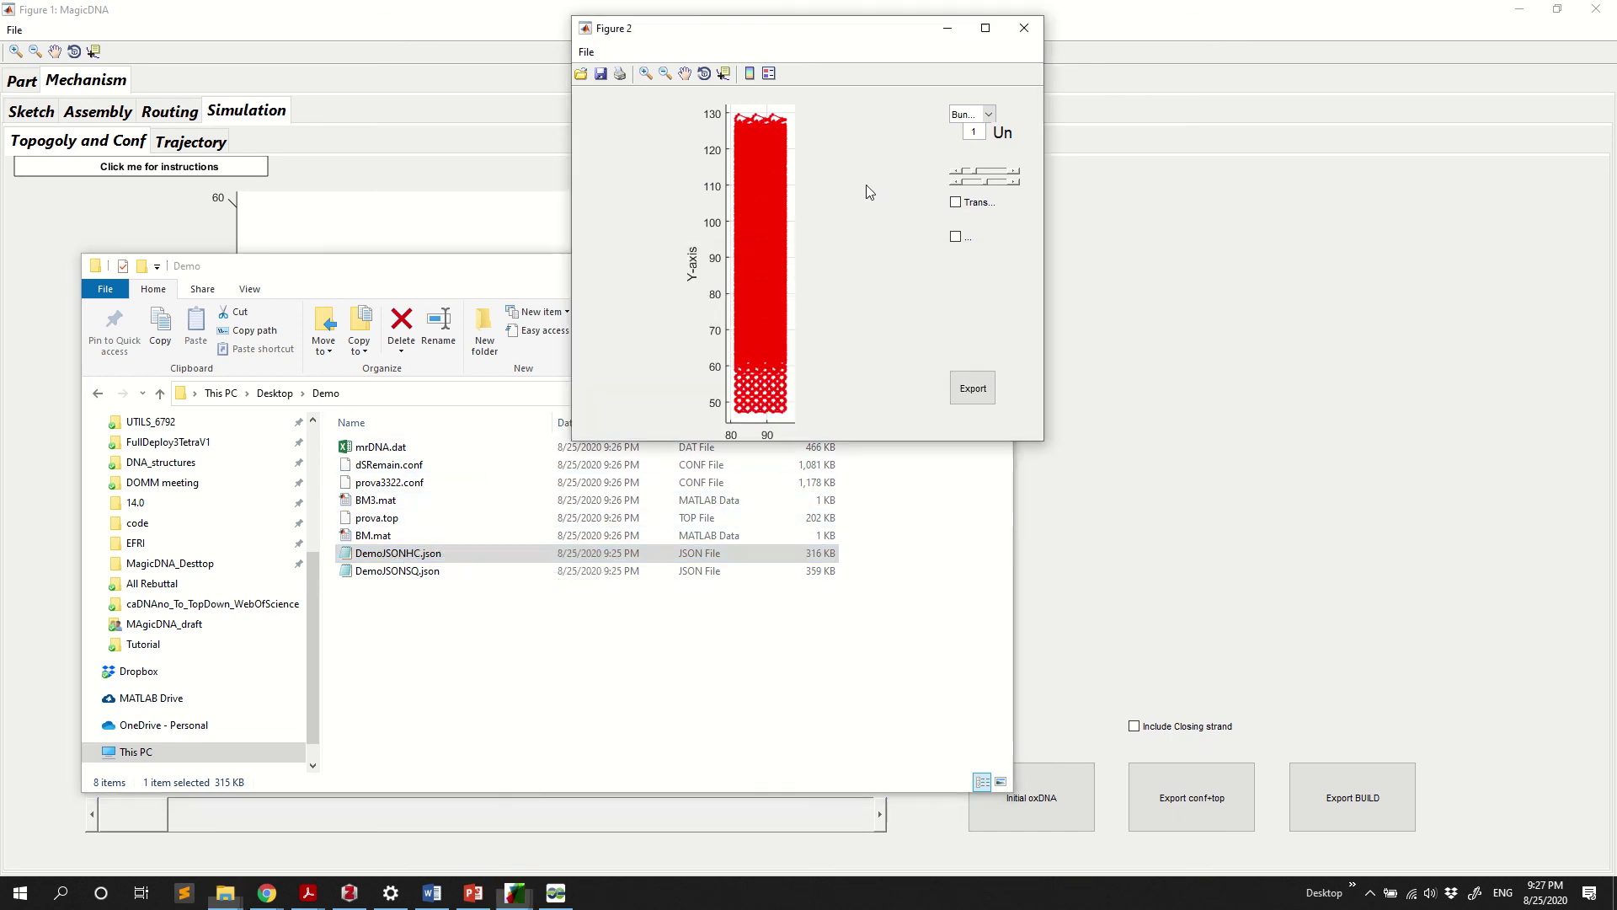
{"action": "left_click", "coordinate": [974, 391]}
{"action": "left_click", "coordinate": [657, 632]}
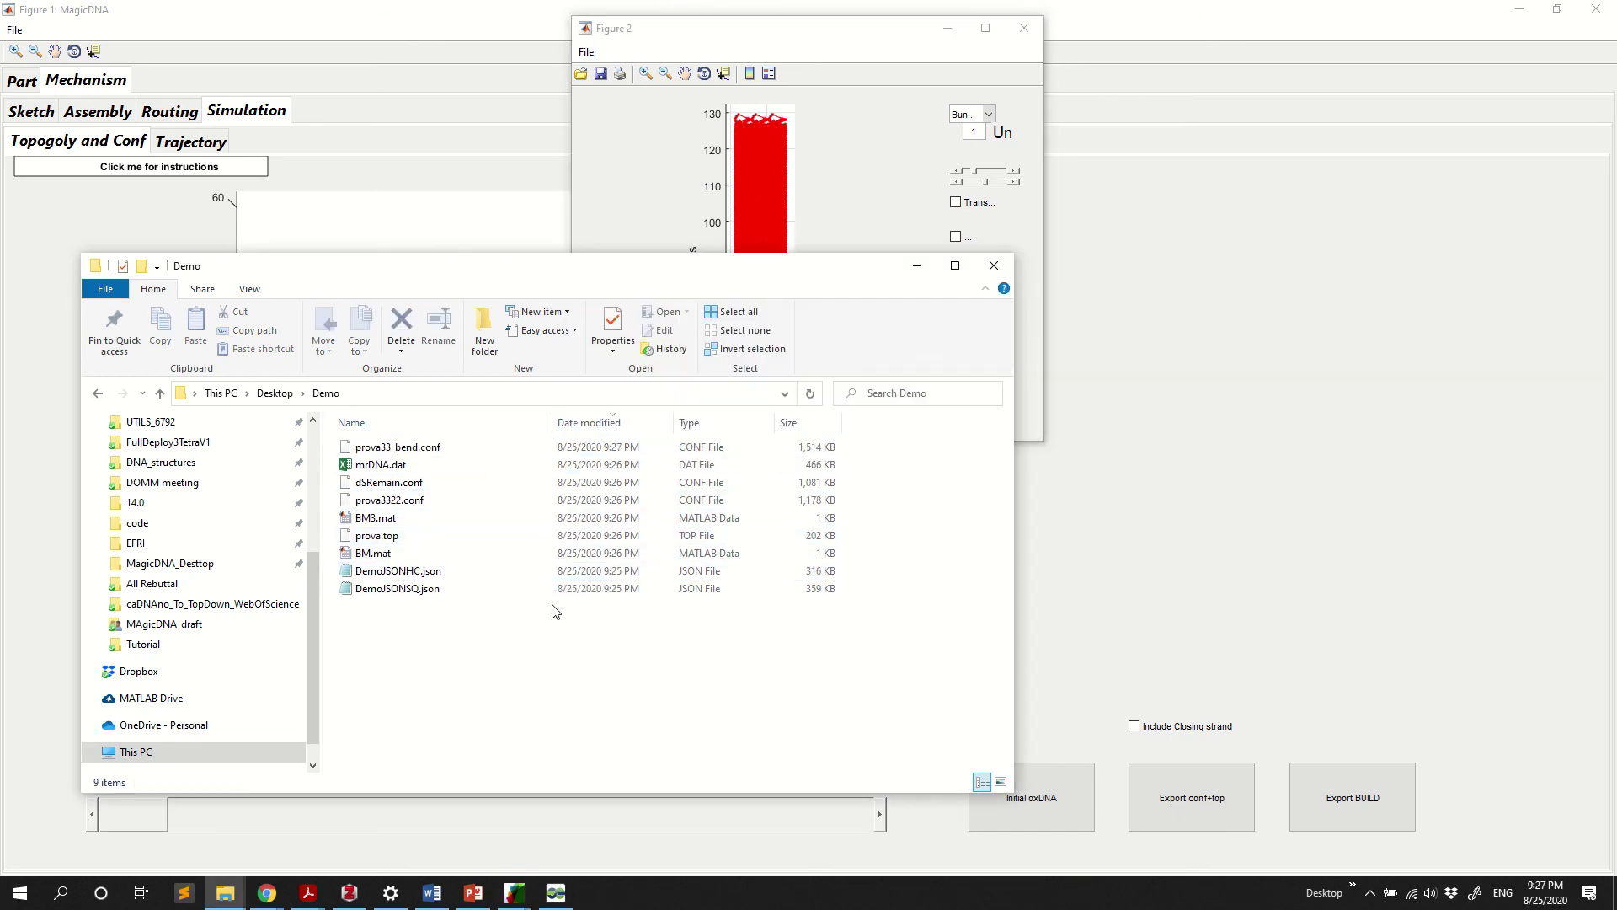
{"action": "left_click", "coordinate": [438, 517]}
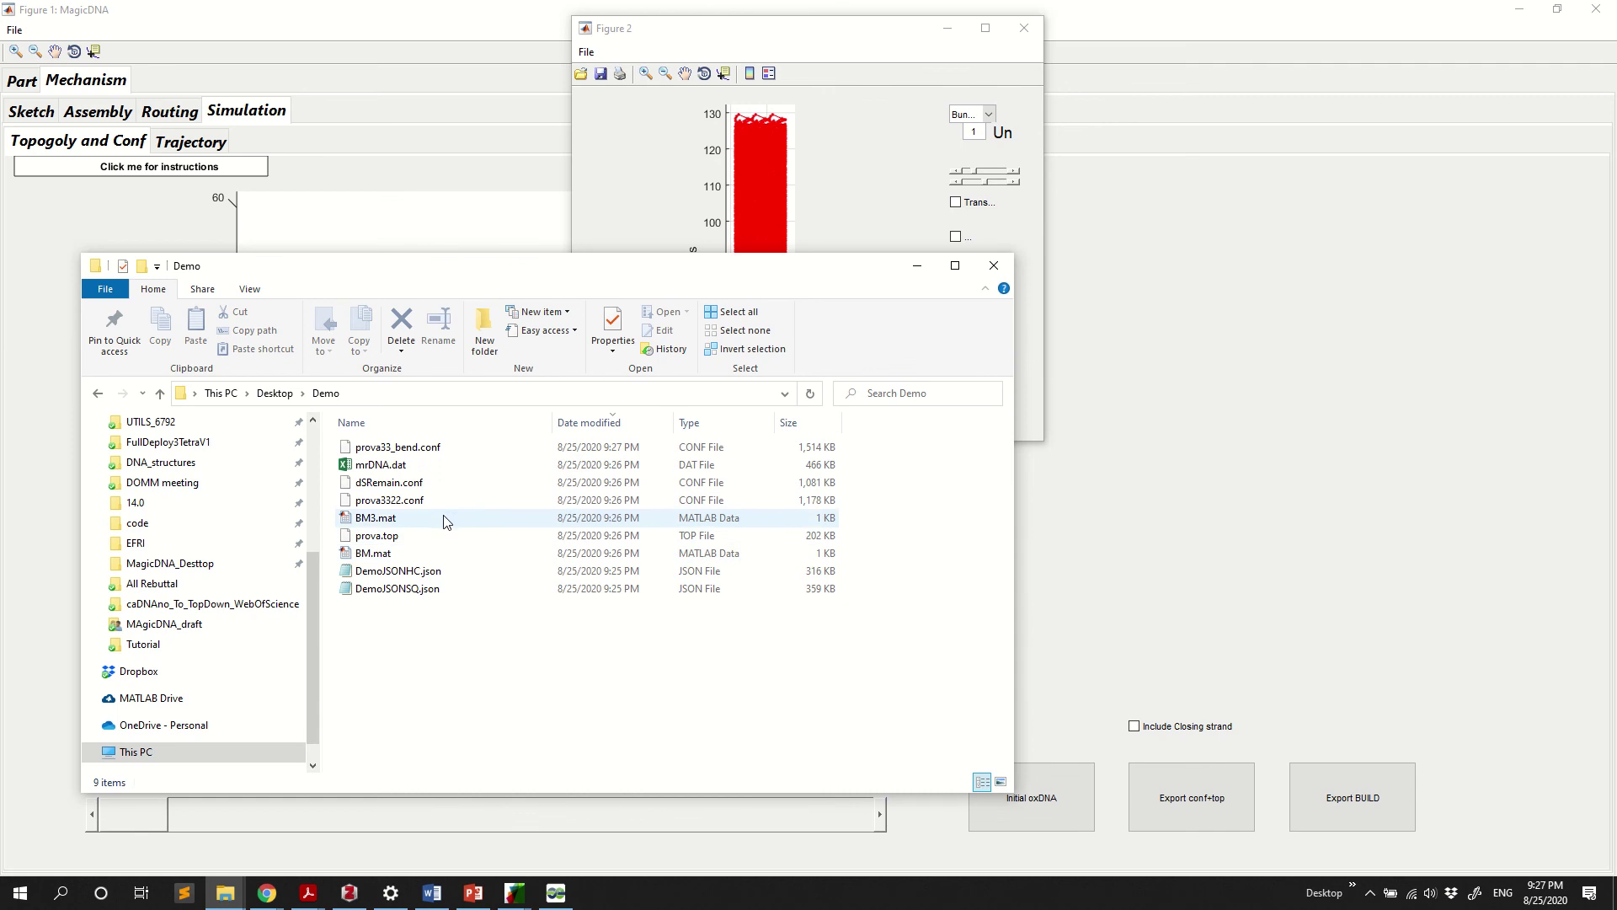
{"action": "left_click", "coordinate": [429, 452], "text": "ctrl"}
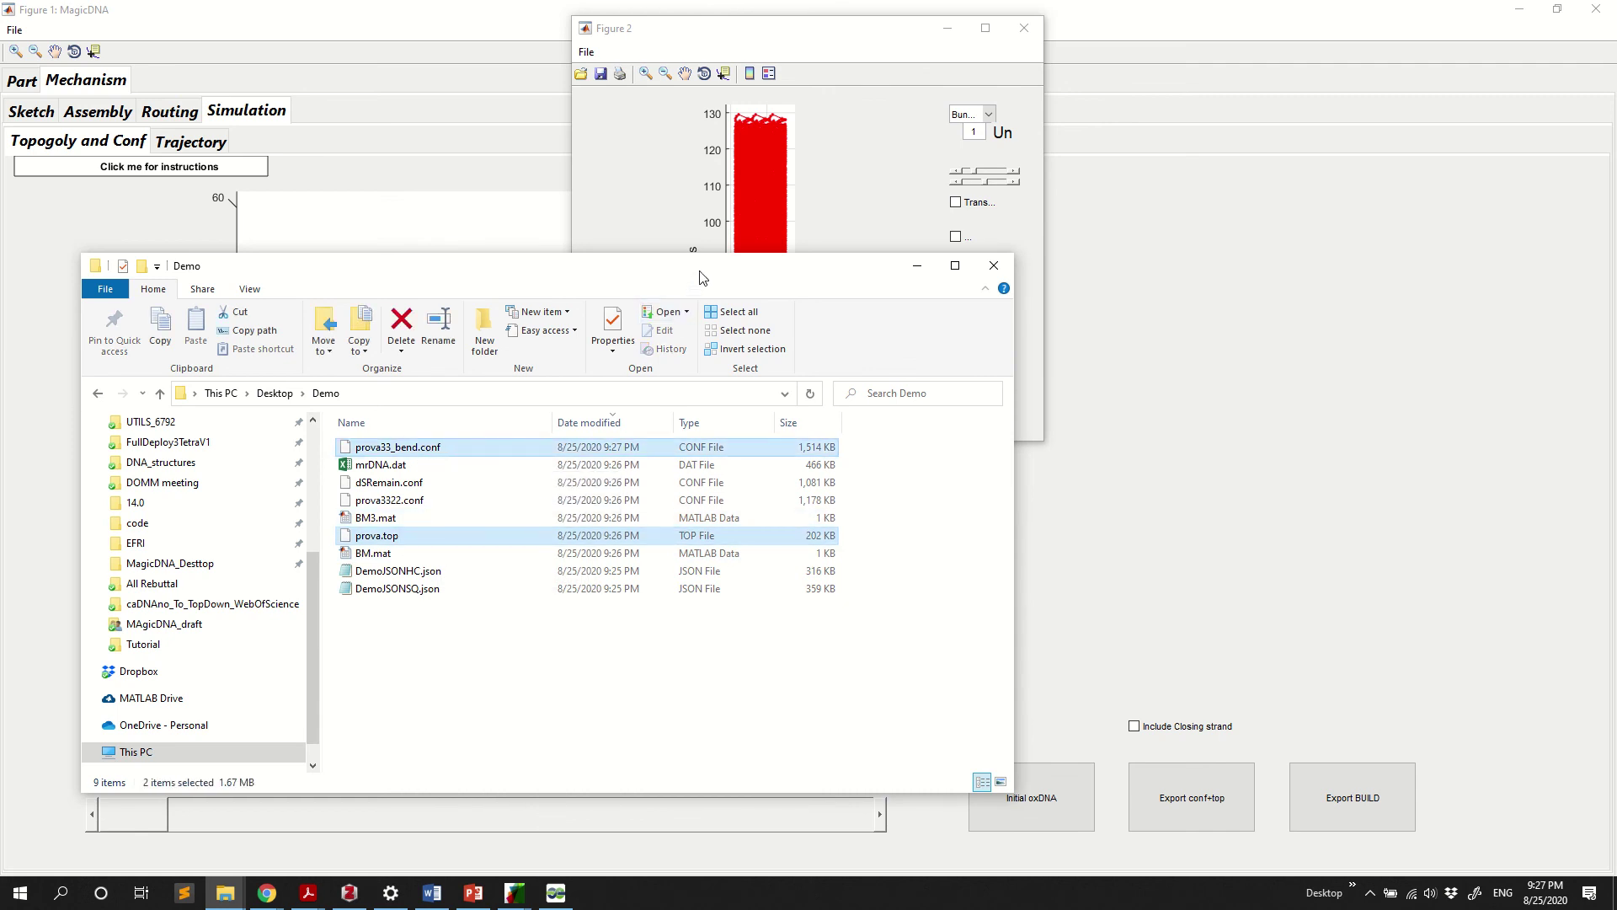
{"action": "left_click_drag", "start_coordinate": [700, 278], "coordinate": [1616, 303]}
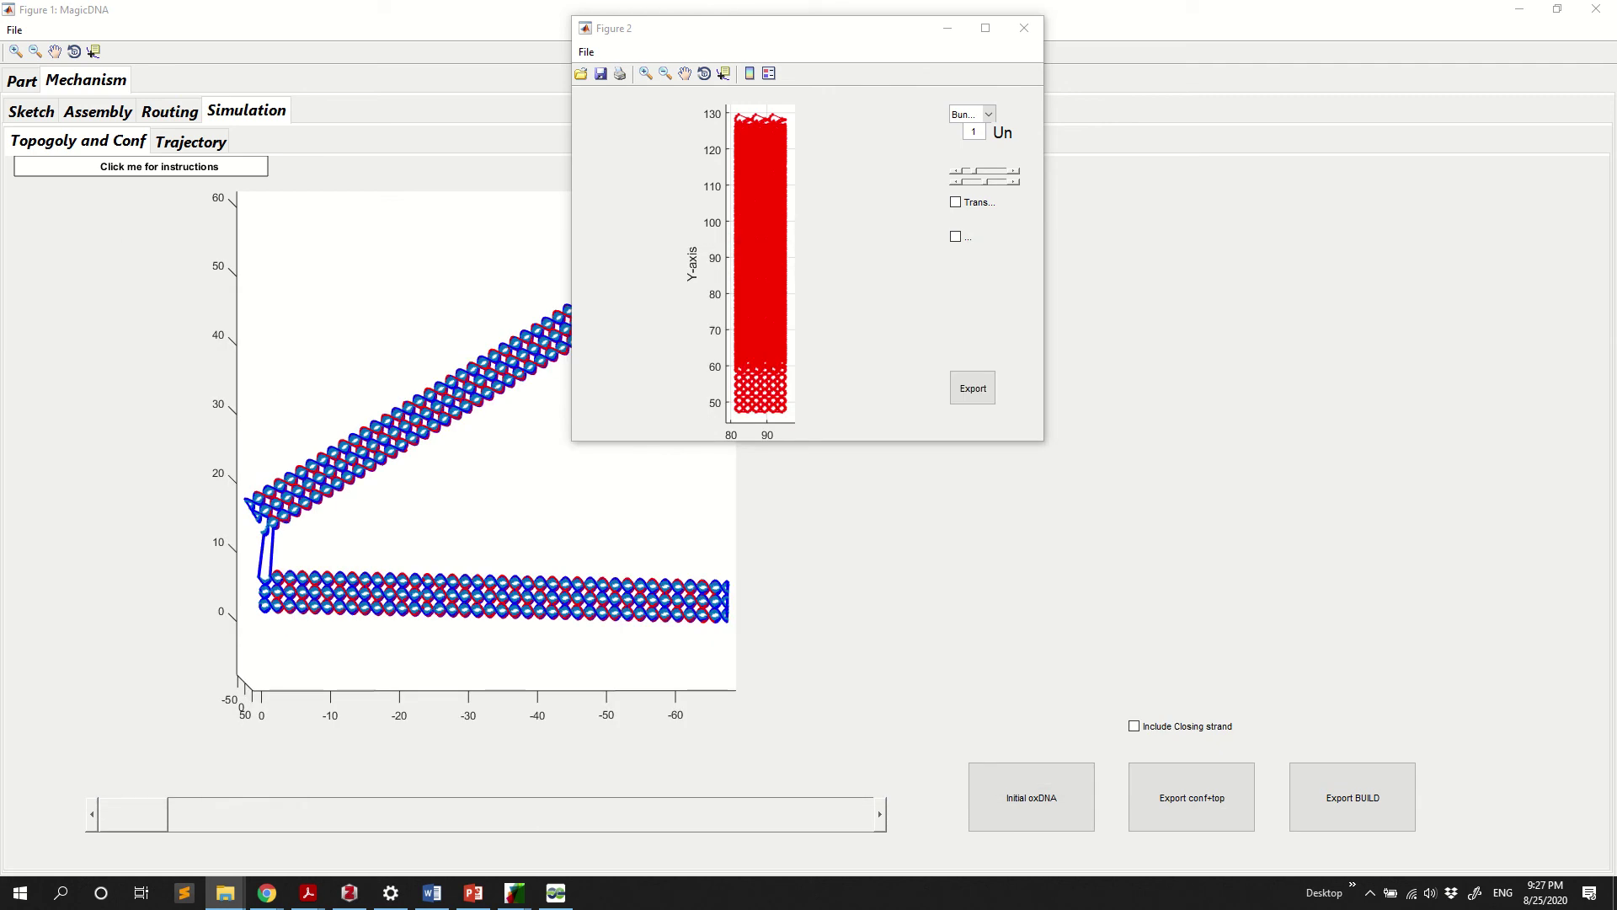
{"action": "left_click", "coordinate": [267, 893]}
Load prova33_bend.conf and prova.top into the oxDNA viewer and tilt the hinge in 3D
{"action": "left_click", "coordinate": [630, 14]}
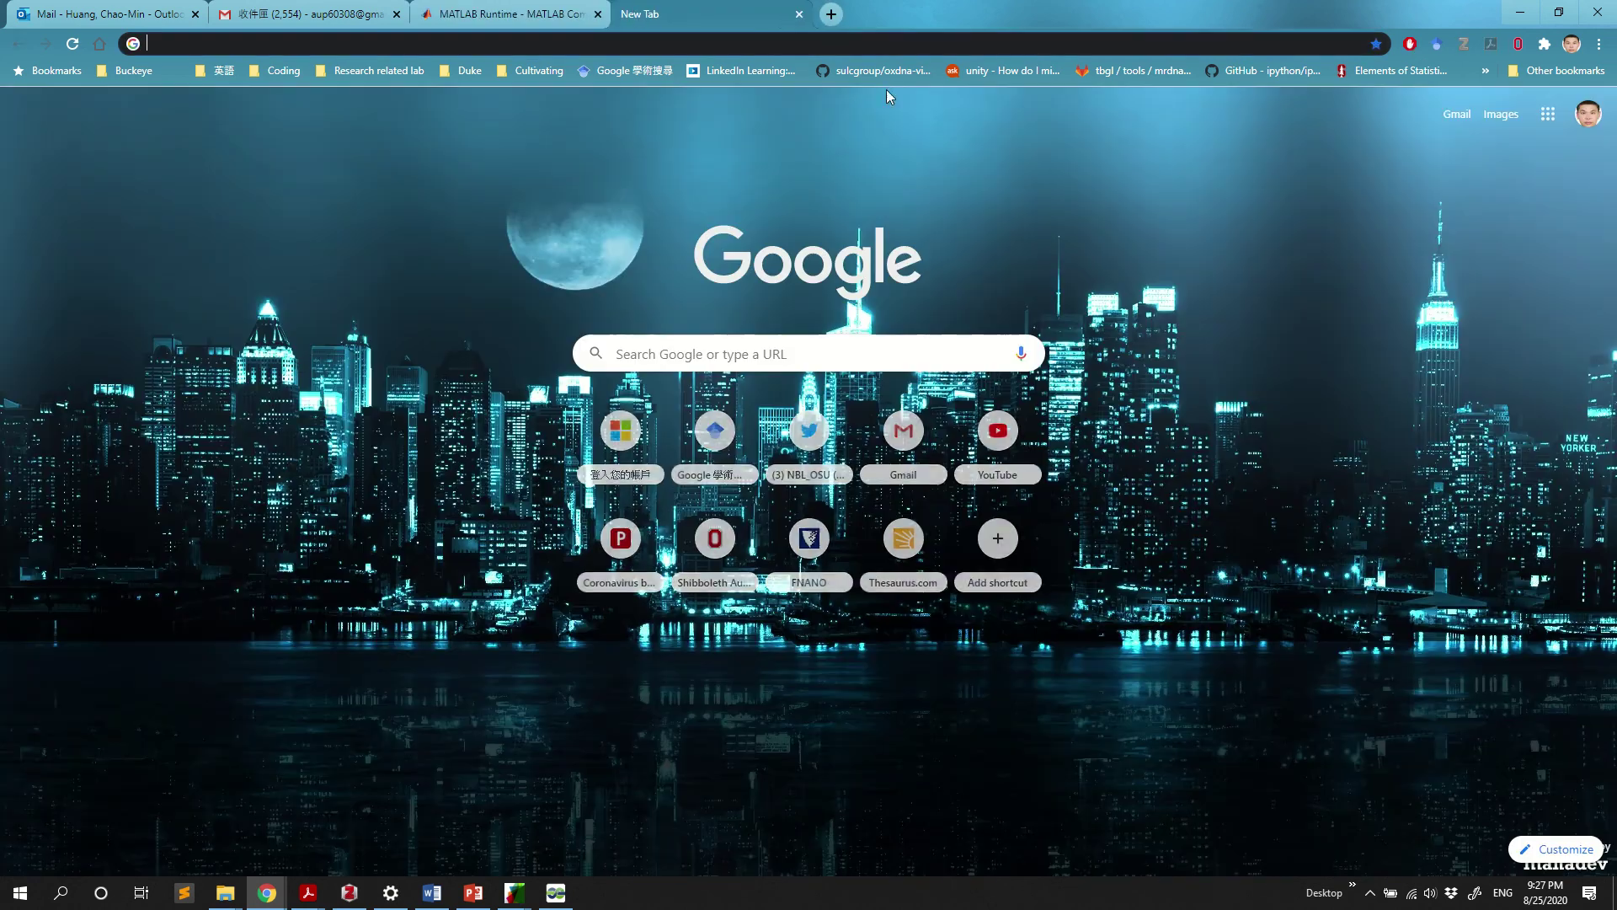
{"action": "left_click", "coordinate": [887, 70]}
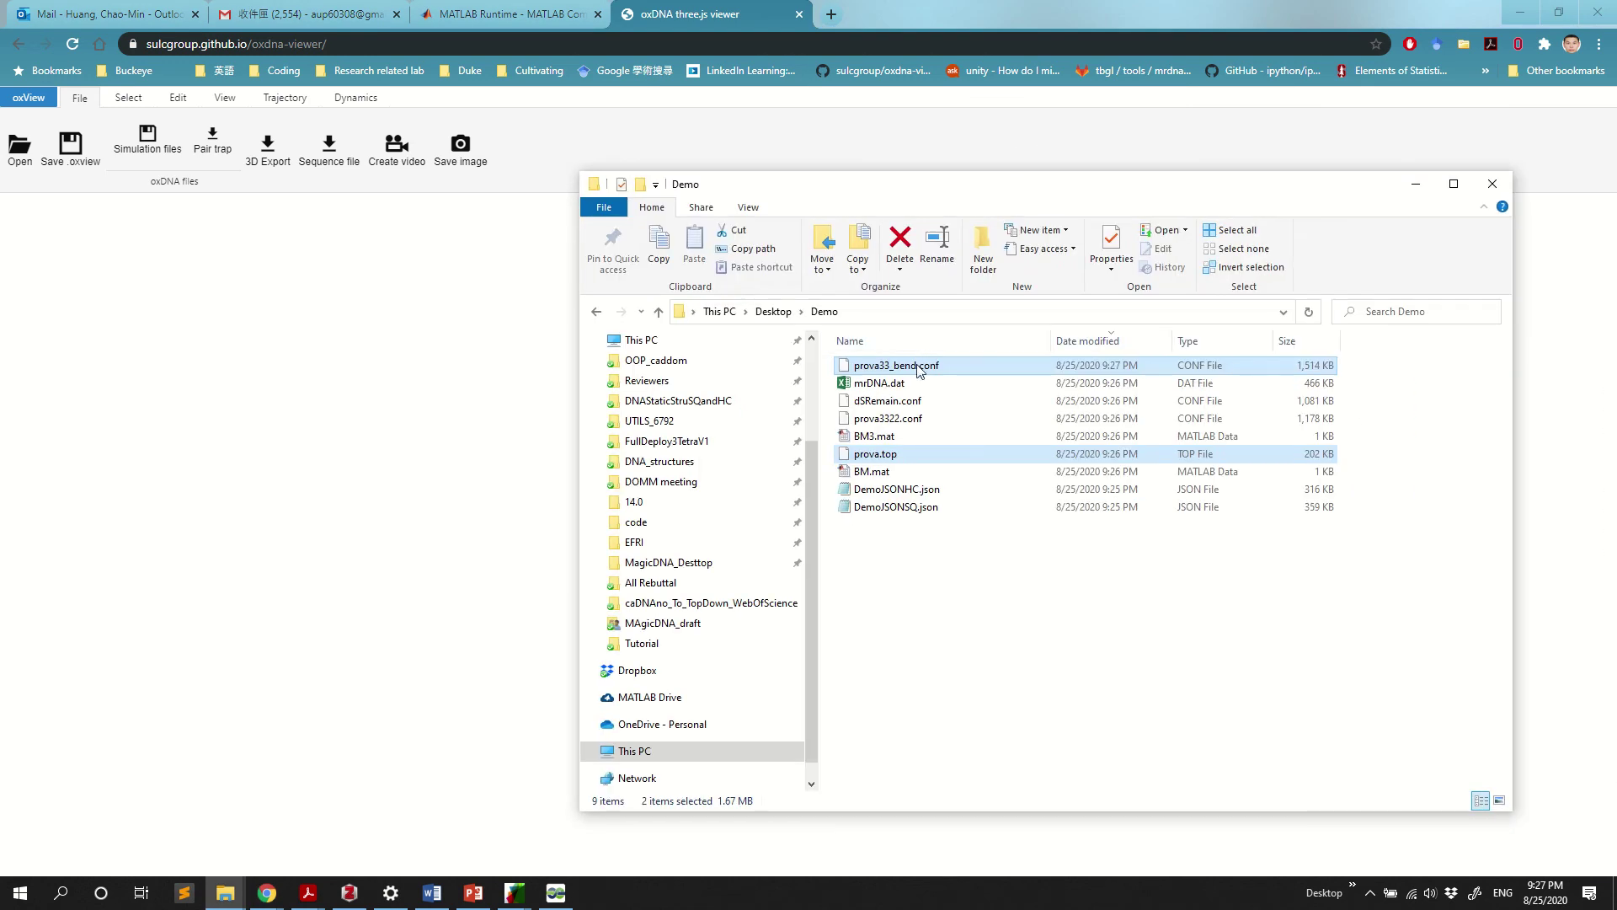
{"action": "left_click_drag", "start_coordinate": [918, 366], "coordinate": [438, 396]}
{"action": "mouse_move", "coordinate": [646, 679]}
{"action": "left_mouse_down"}
{"action": "mouse_move", "coordinate": [842, 505]}
{"action": "mouse_move", "coordinate": [1058, 365]}
{"action": "mouse_move", "coordinate": [650, 352]}
{"action": "mouse_move", "coordinate": [682, 527]}
{"action": "left_mouse_up"}
{"action": "scroll", "coordinate": [971, 502], "scroll_direction": "down", "scroll_amount": 5}
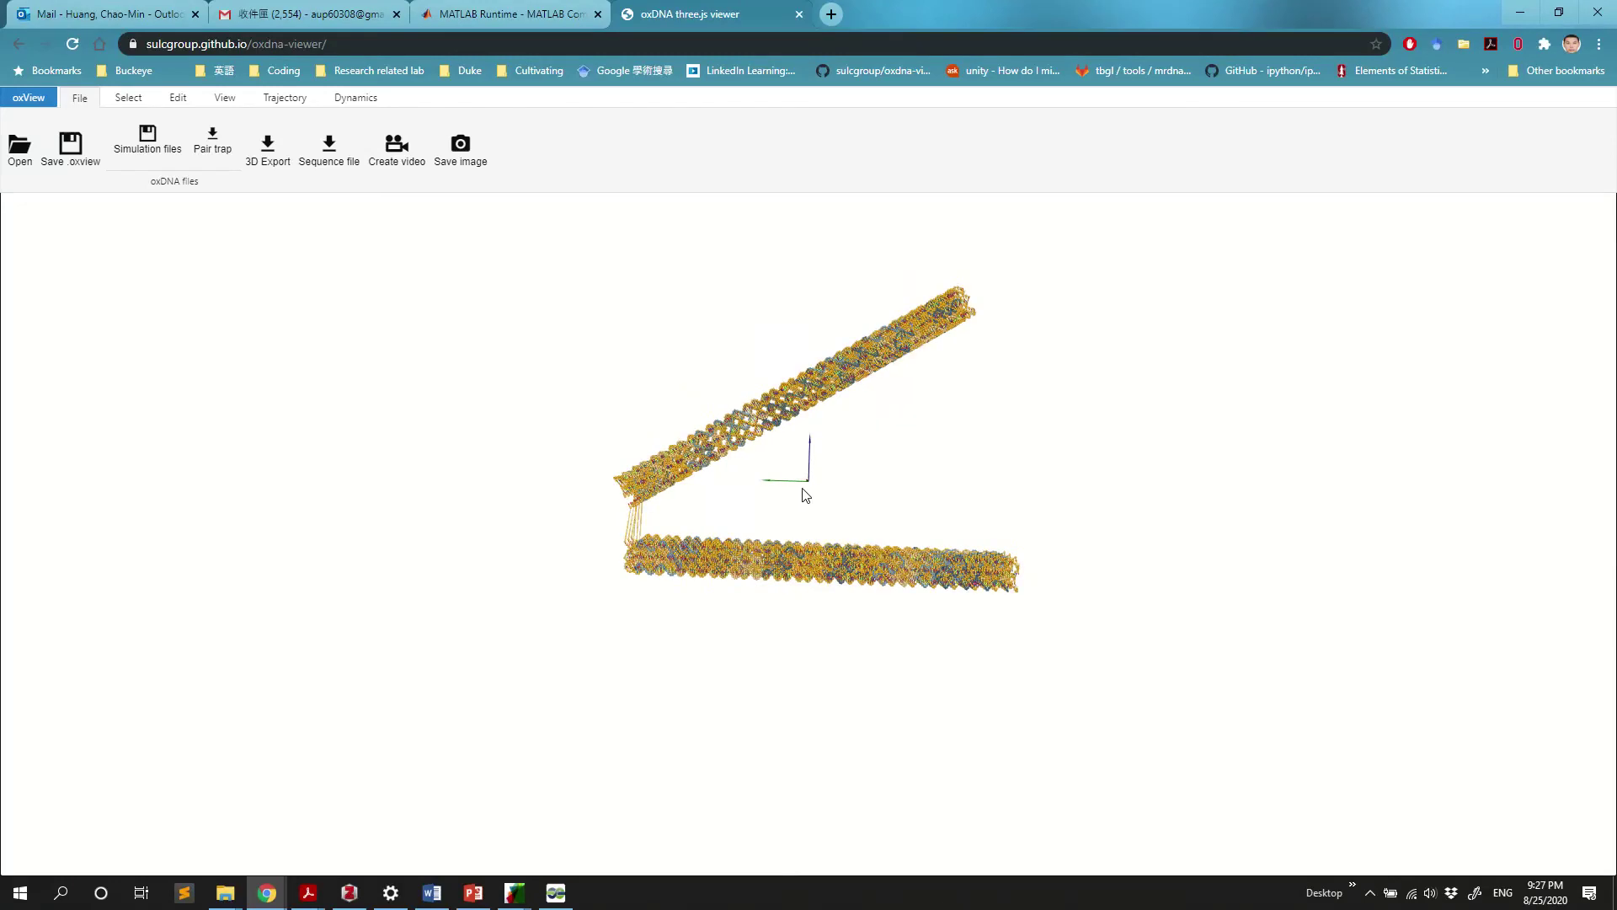
{"action": "scroll", "coordinate": [866, 476], "scroll_direction": "up", "scroll_amount": 5}
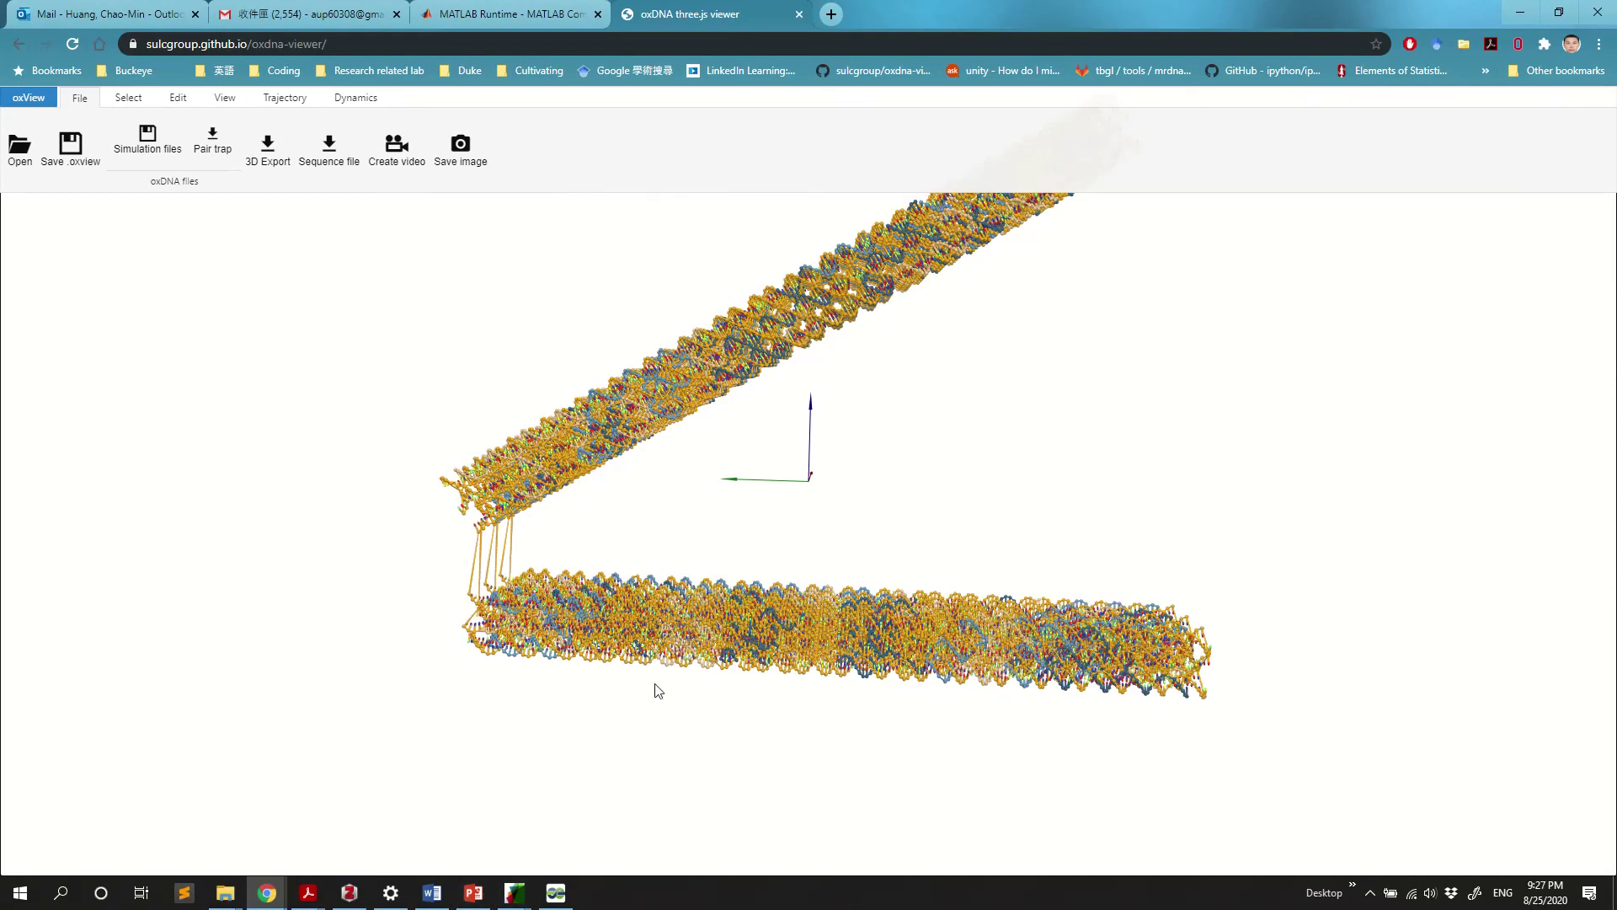
{"action": "left_click_drag", "start_coordinate": [963, 564], "coordinate": [985, 422]}
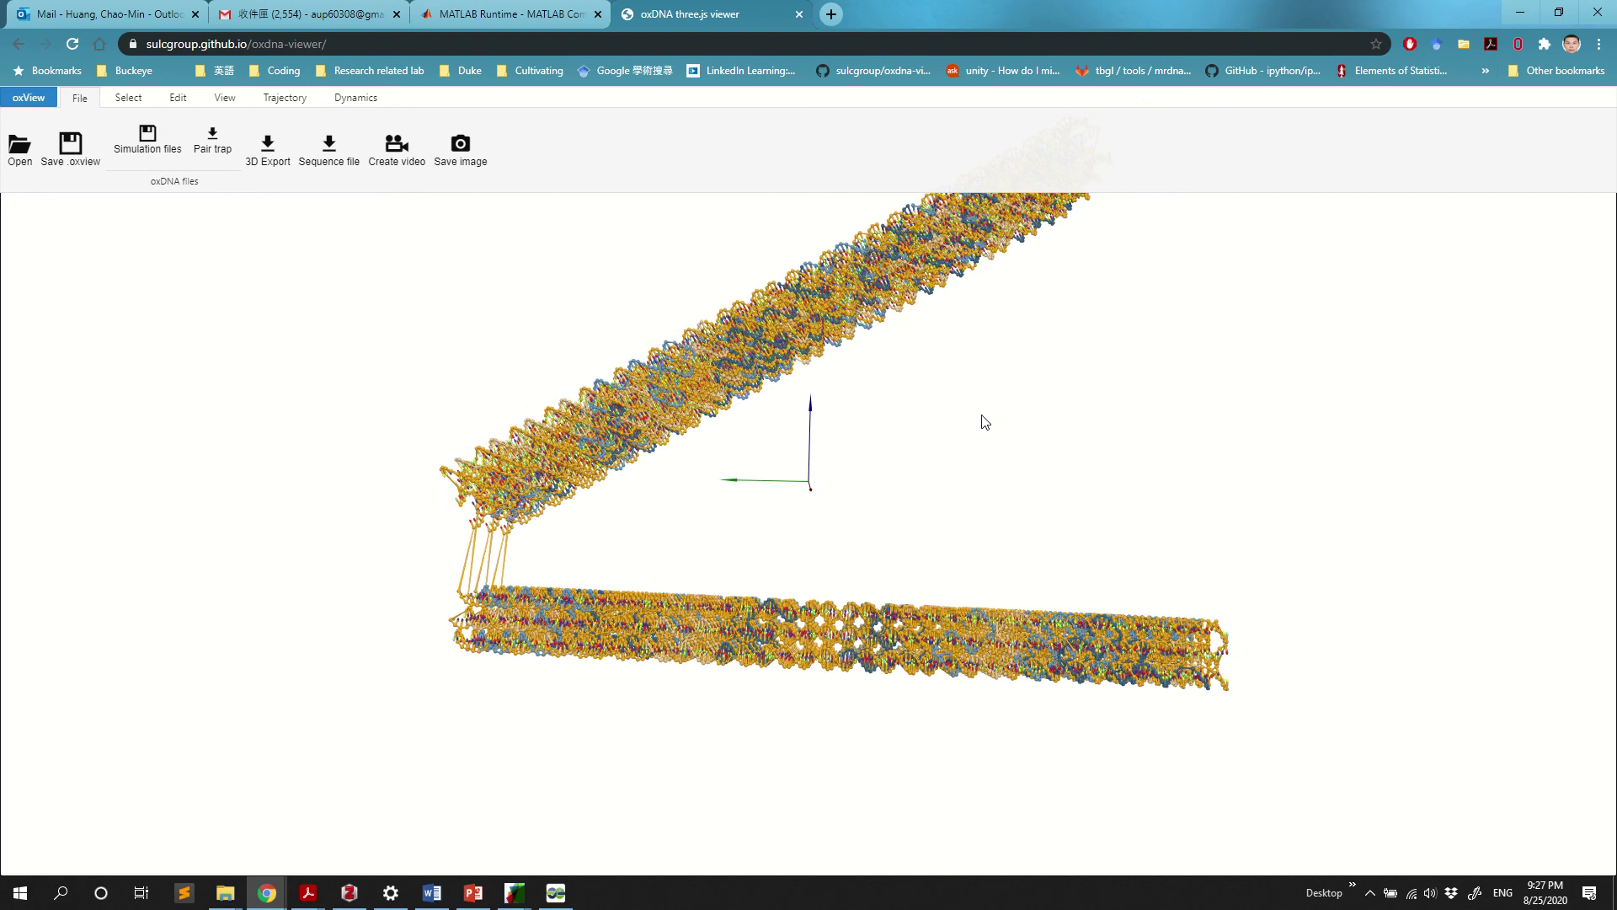
{"action": "left_click_drag", "start_coordinate": [926, 469], "coordinate": [877, 404]}
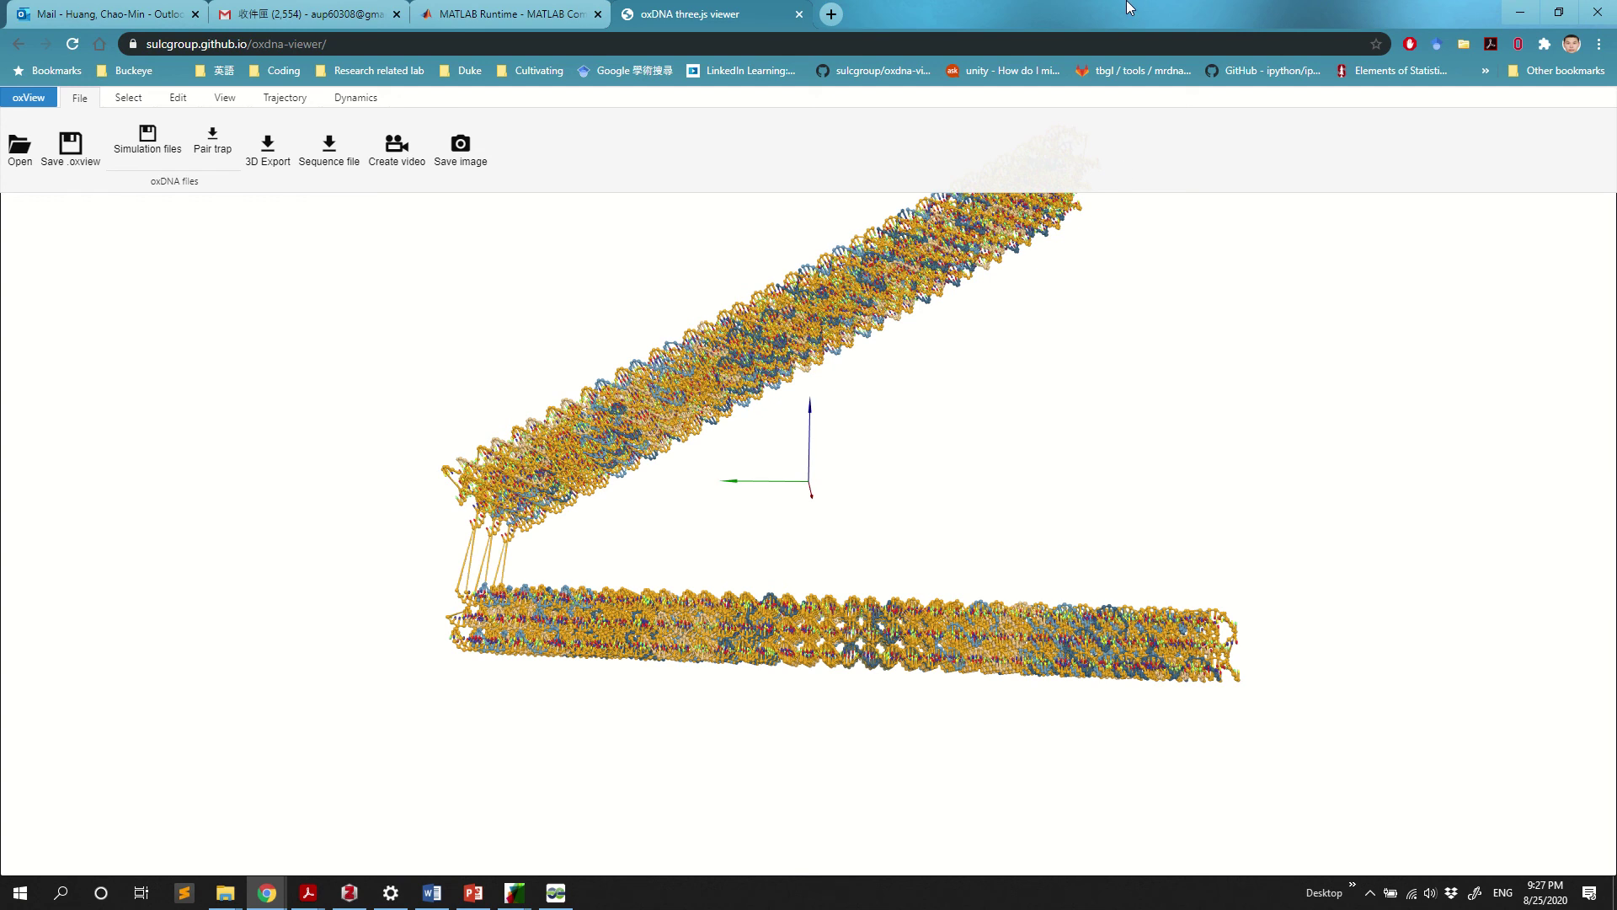
Move the browser aside to return to the MATLAB windows
{"action": "key", "text": "super"}
{"action": "key", "text": "super"}
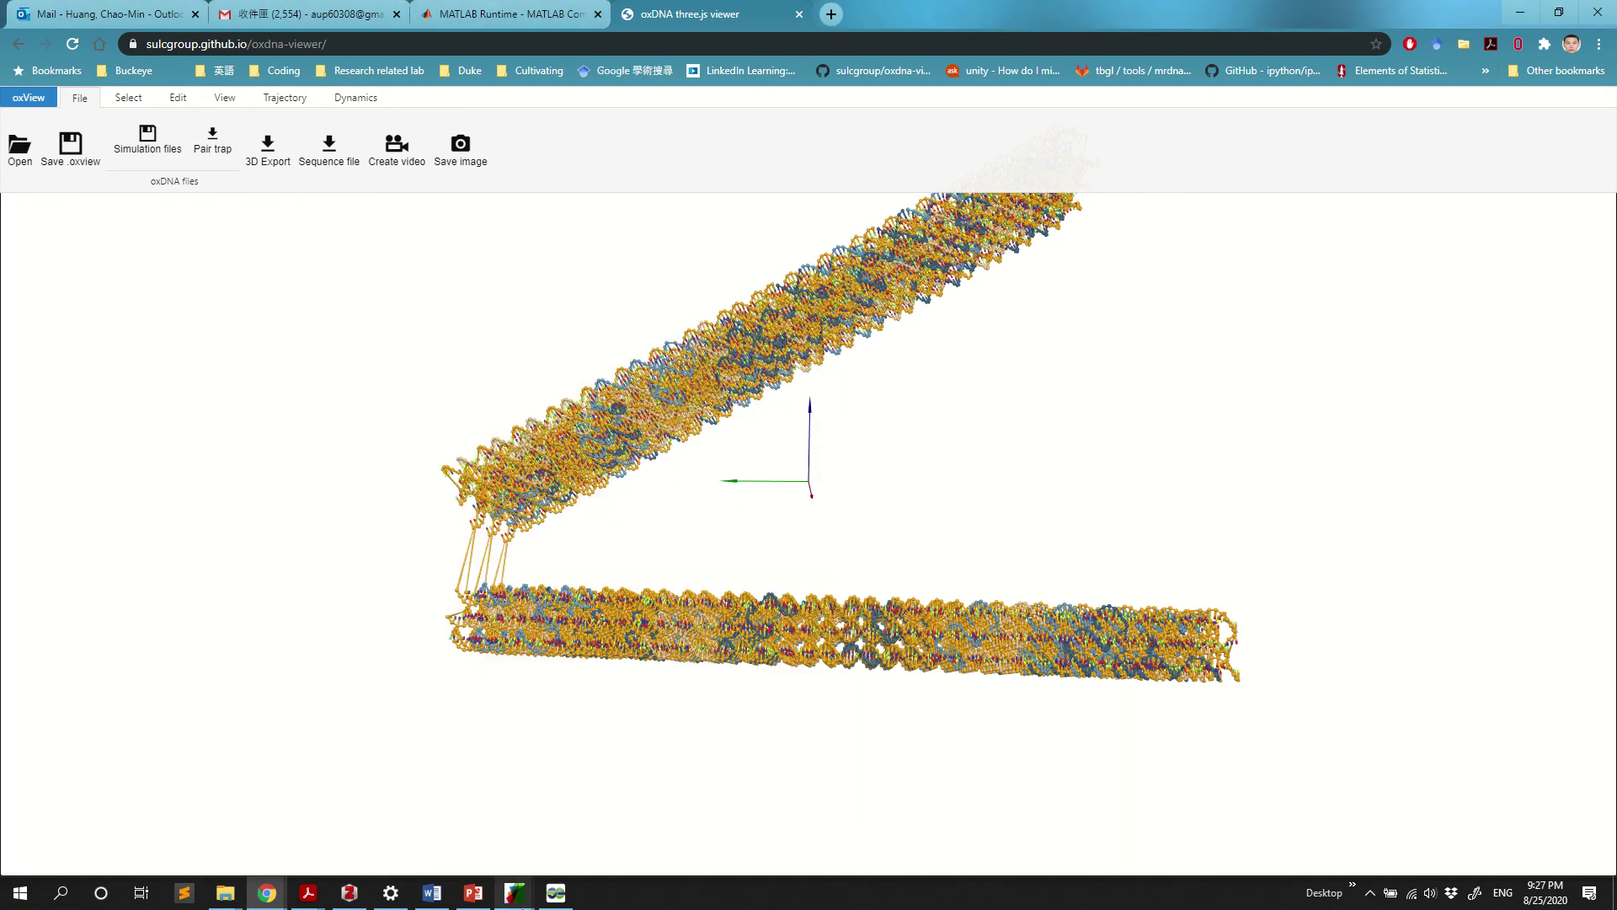
{"action": "left_click", "coordinate": [514, 893]}
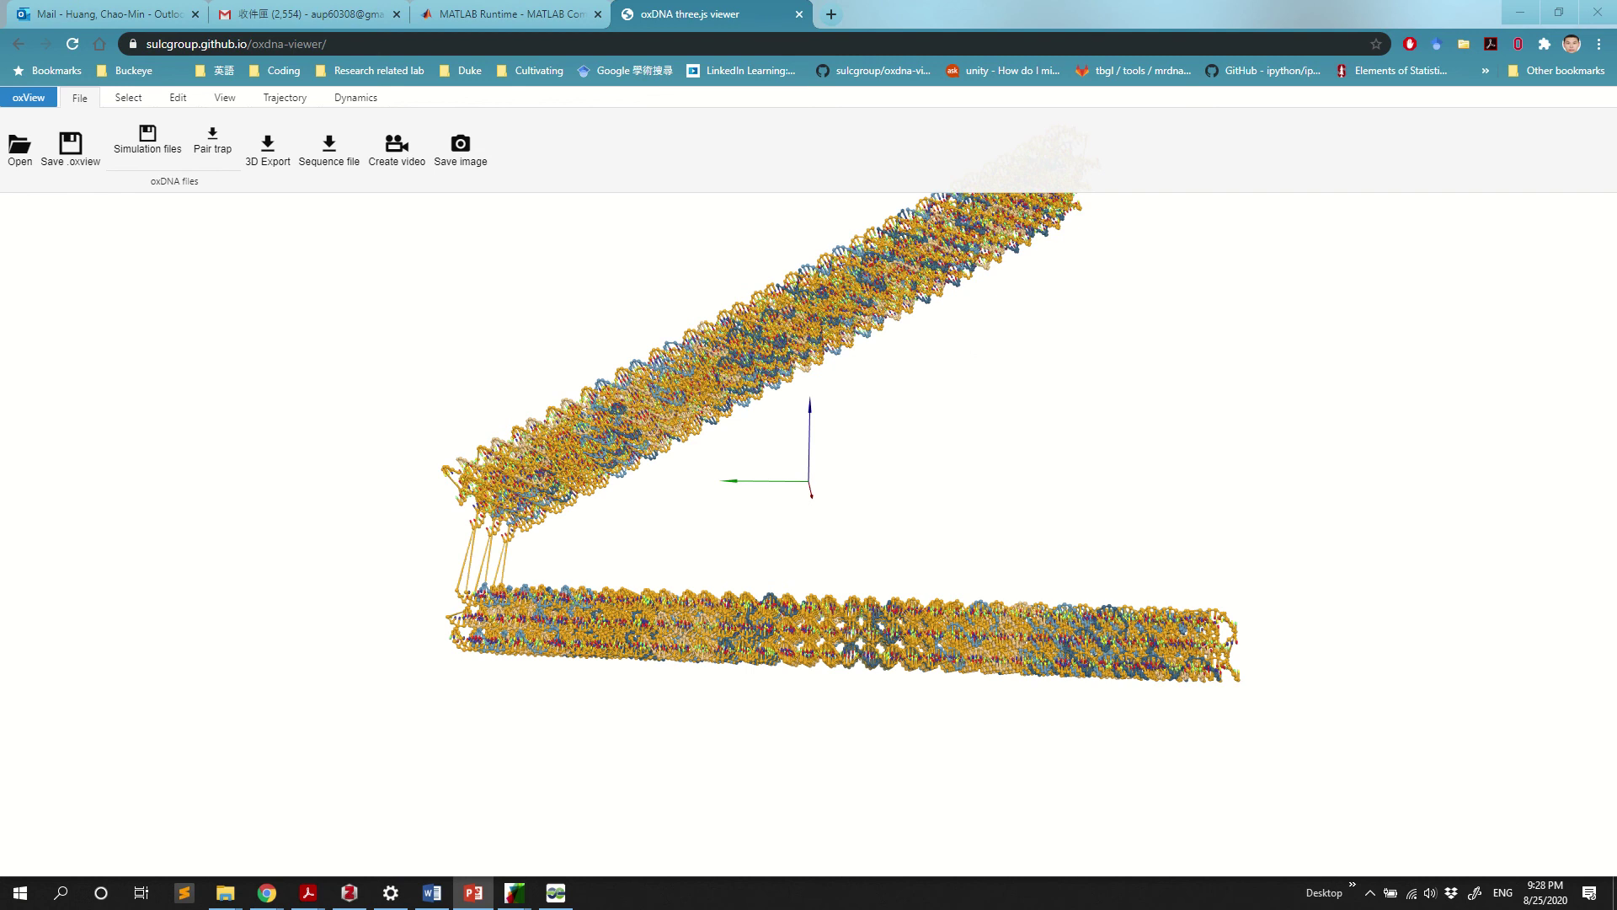
{"action": "key", "text": "super+shift+Right"}
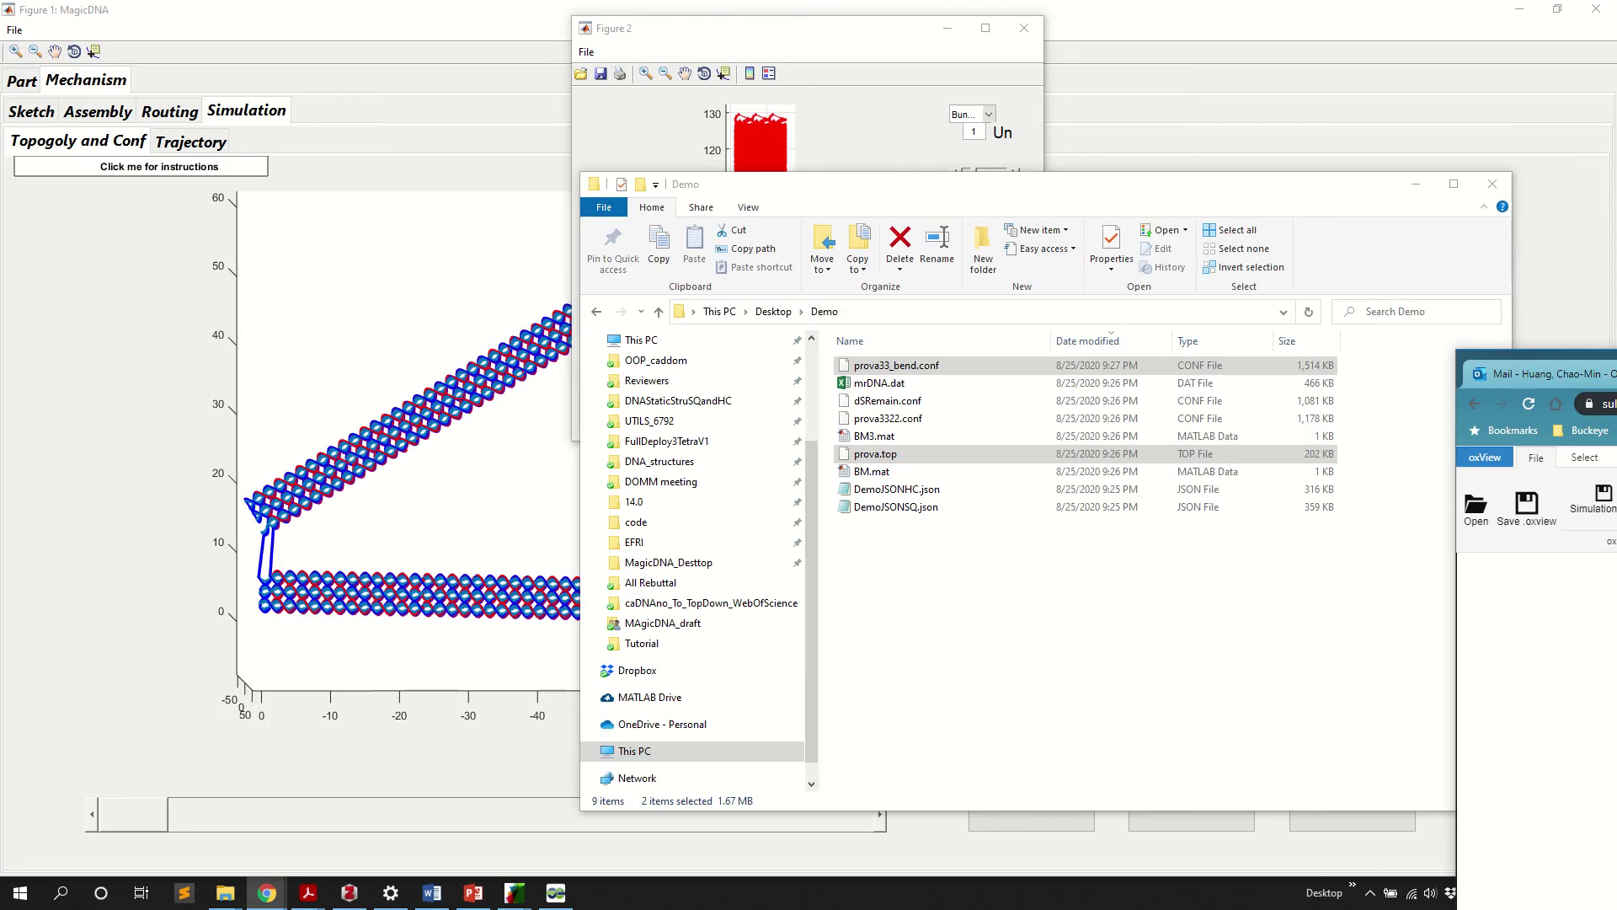
{"action": "type", "text": "s"}
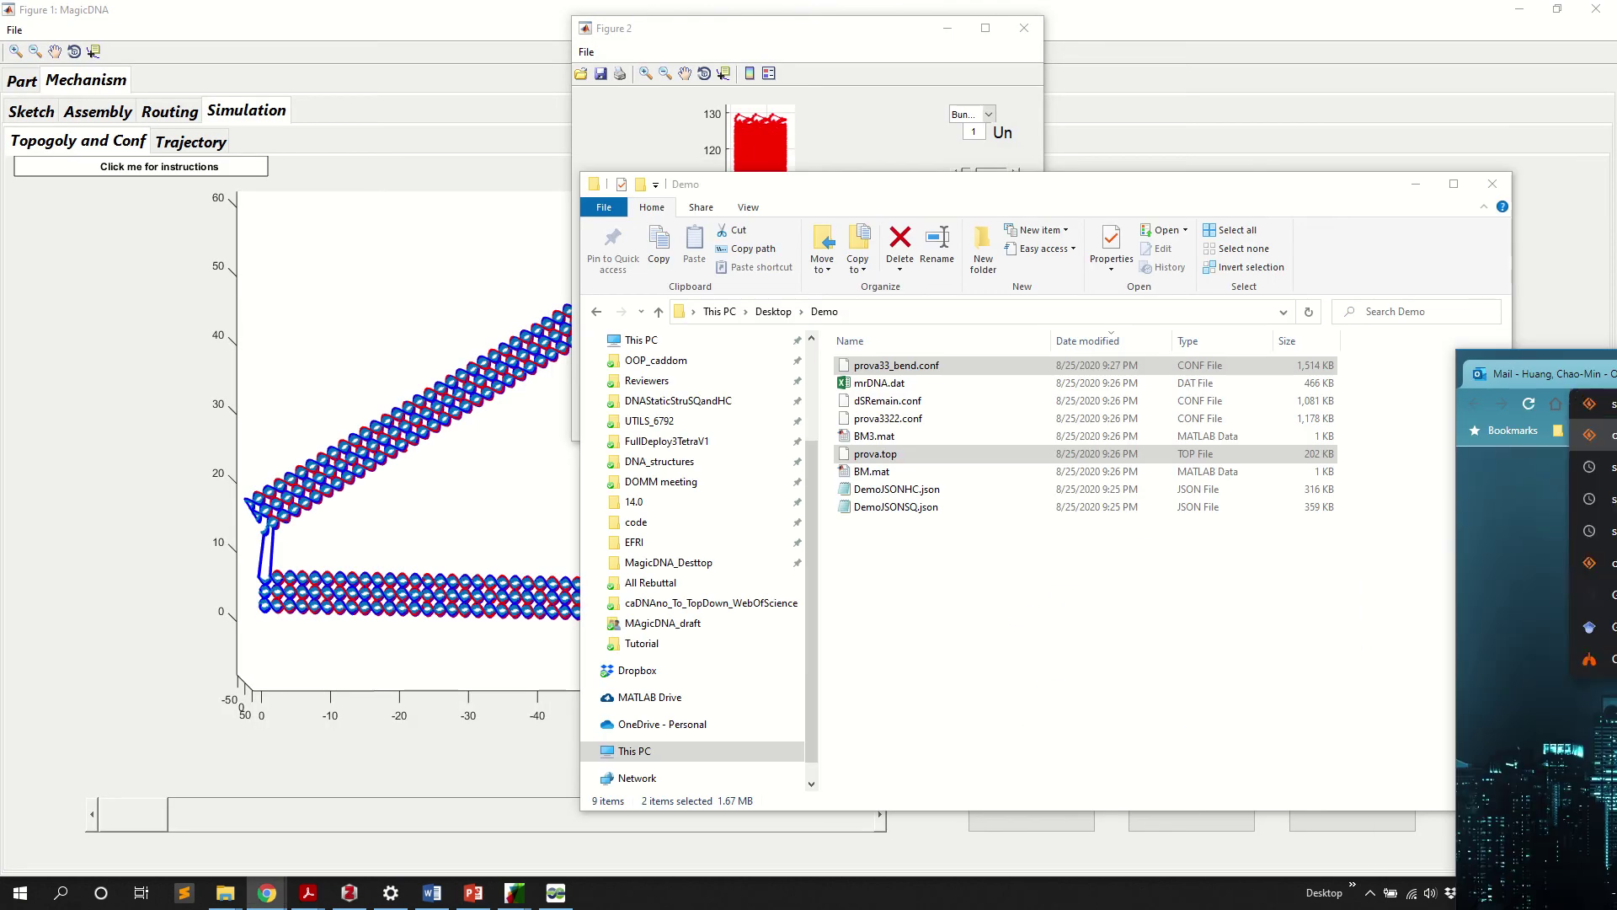